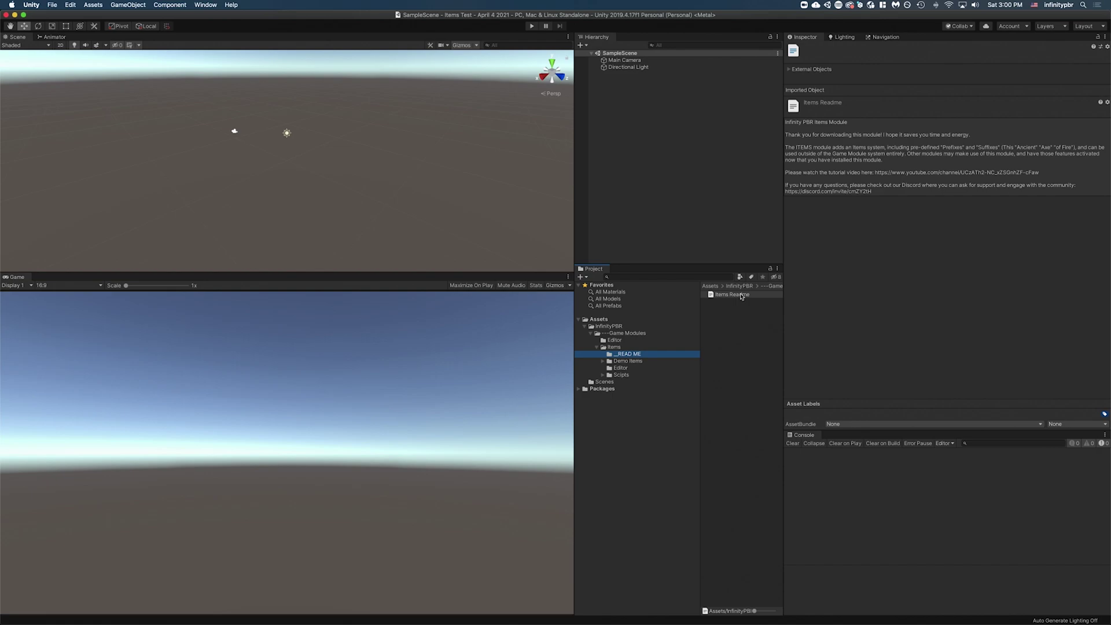
- Create a folder named Test inside the Items module folder
click(633, 361)
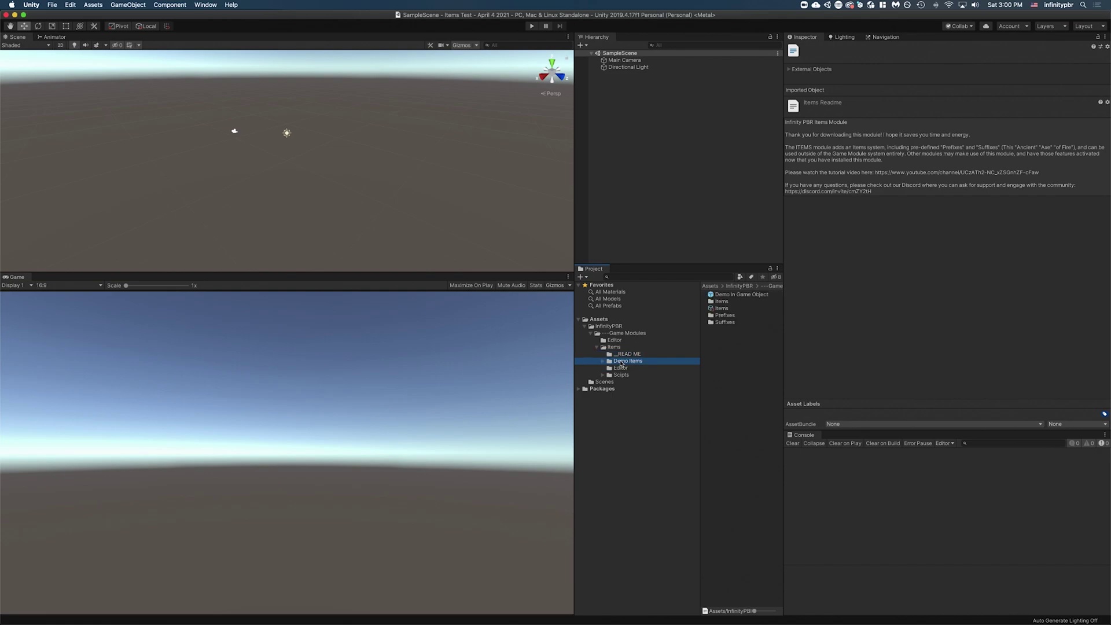
click(614, 348)
right_click(615, 347)
mouse_move(672, 356)
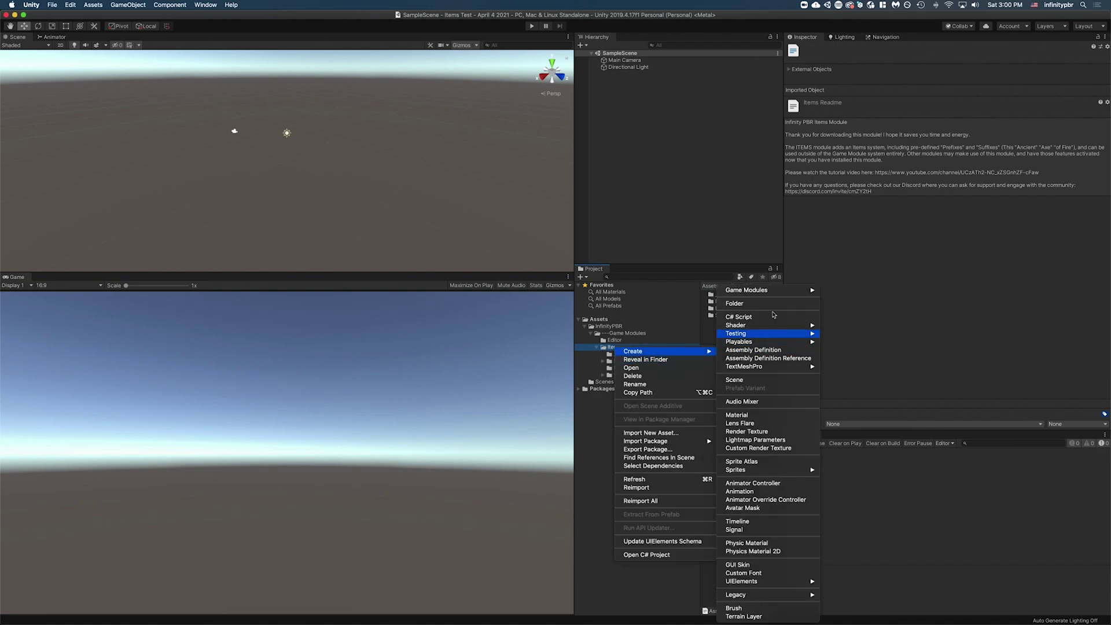
click(746, 293)
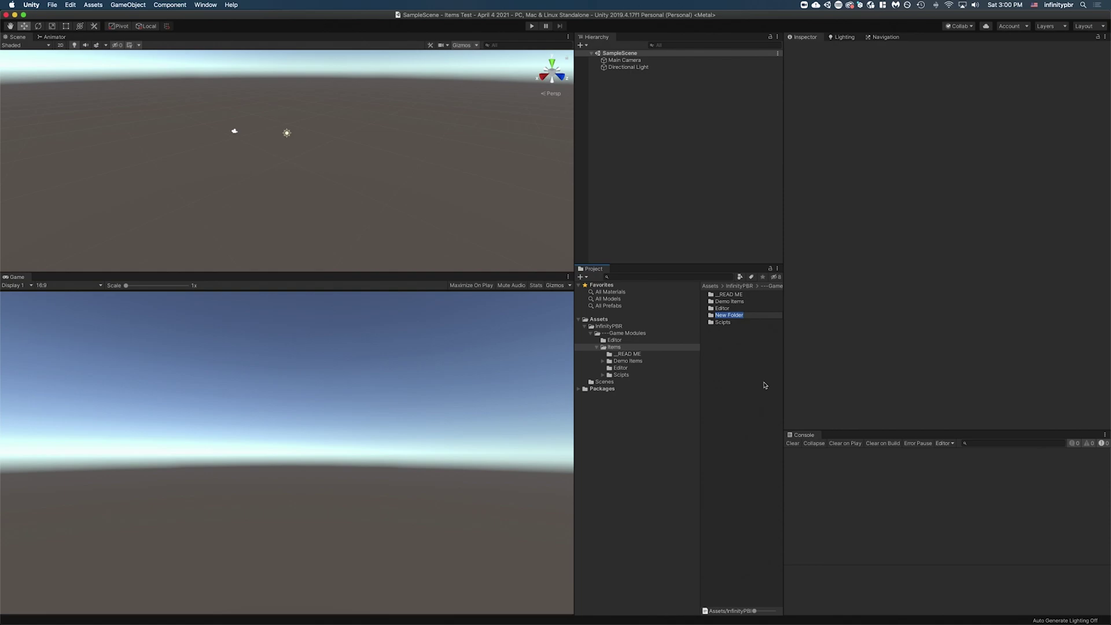
text(Test)
key(Return)
- Add a new Items database asset to the Test folder via Create > Game Modules > Items
click(633, 383)
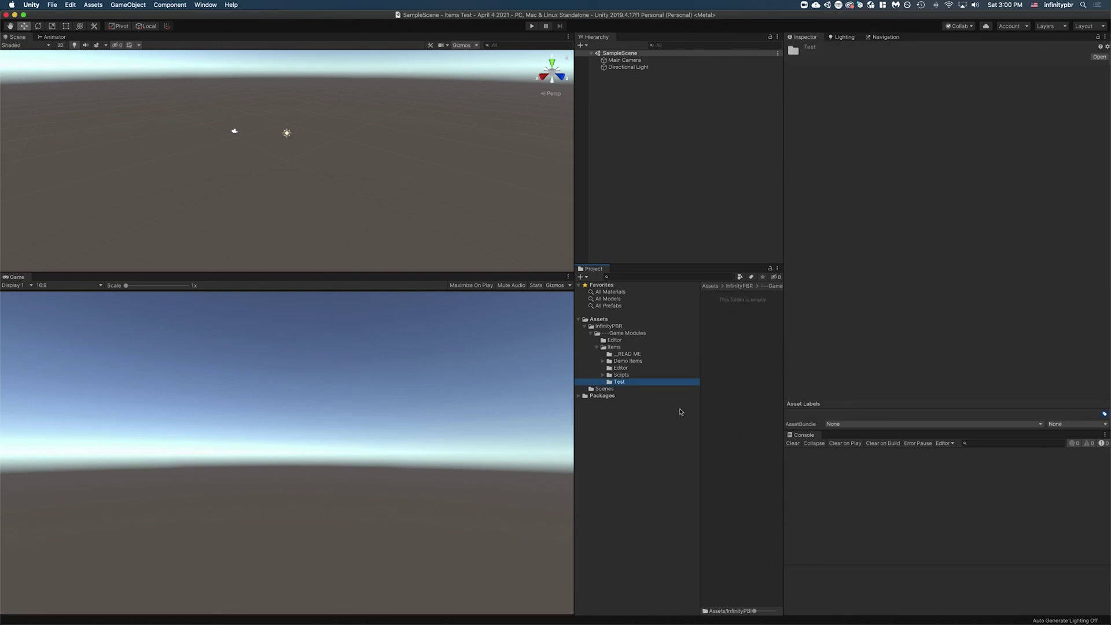
right_click(719, 334)
mouse_move(721, 335)
mouse_move(857, 290)
mouse_move(943, 290)
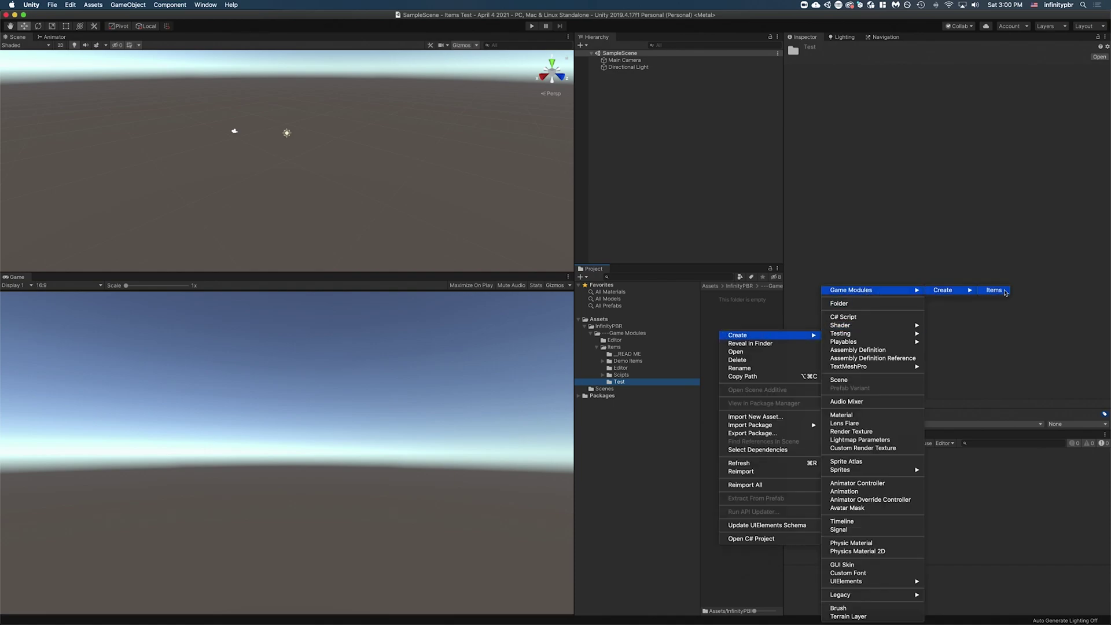
click(994, 291)
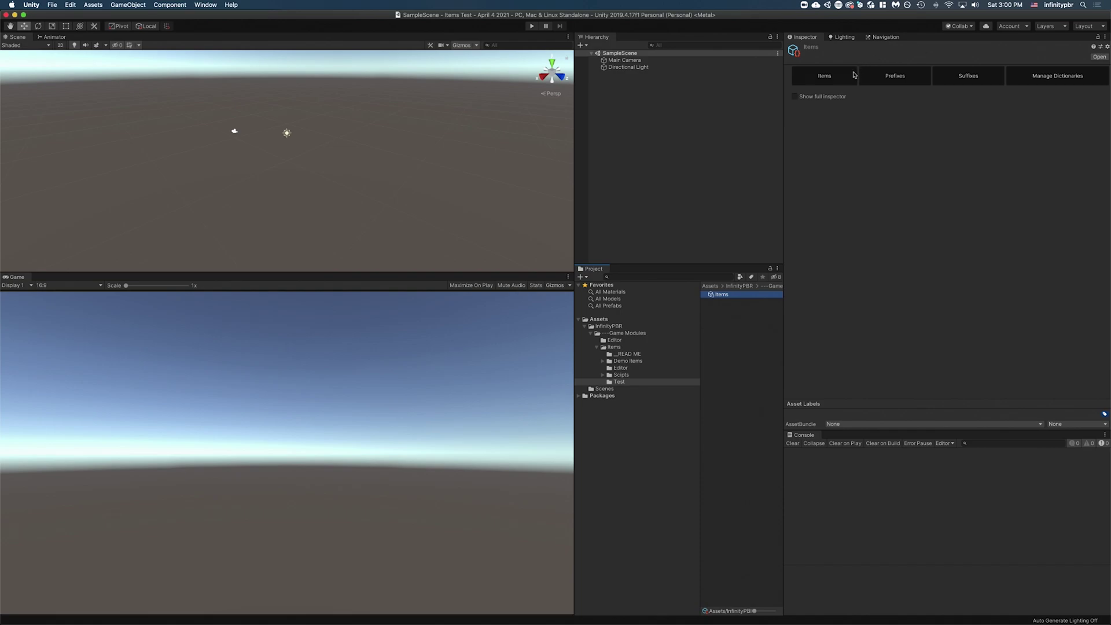
- Flip between the Items, Prefixes and Suffixes sections of the new Items asset's inspector
click(833, 78)
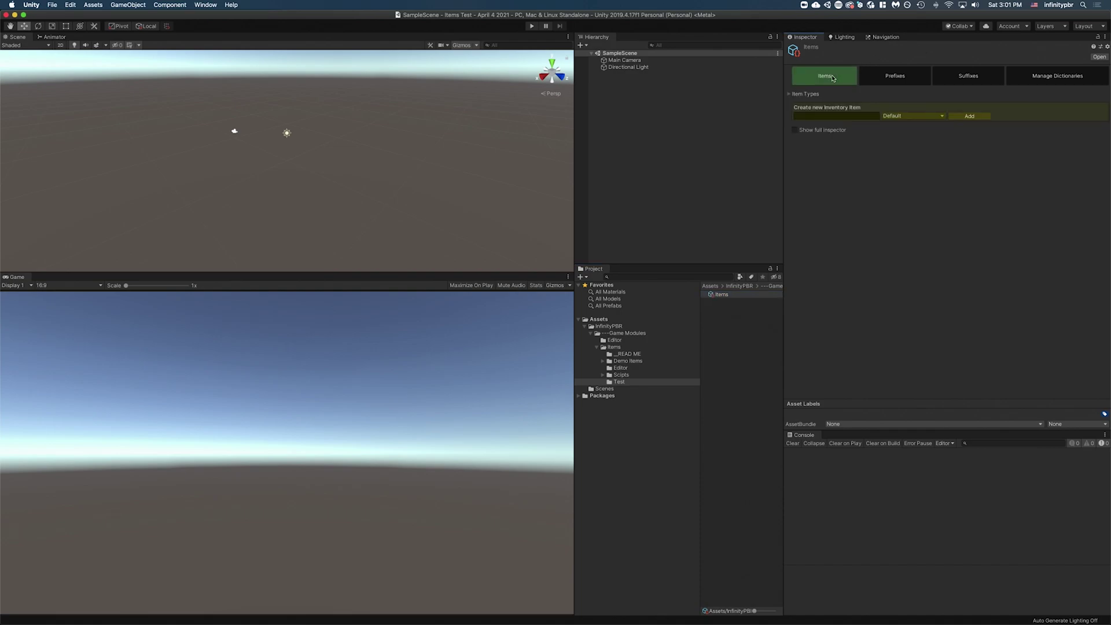
click(898, 78)
click(986, 78)
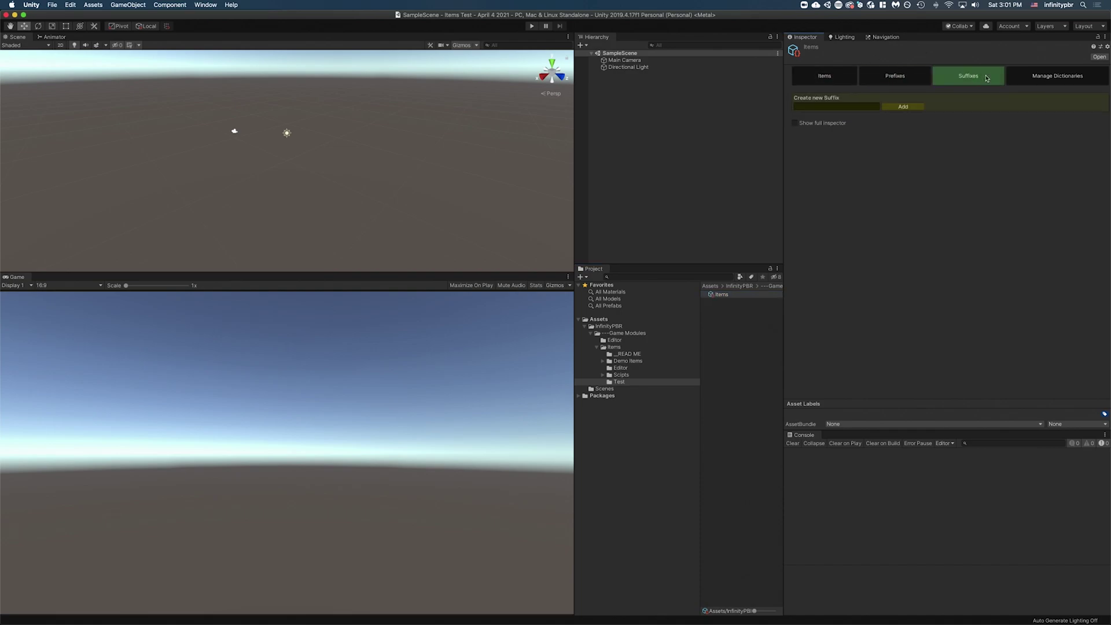
click(814, 76)
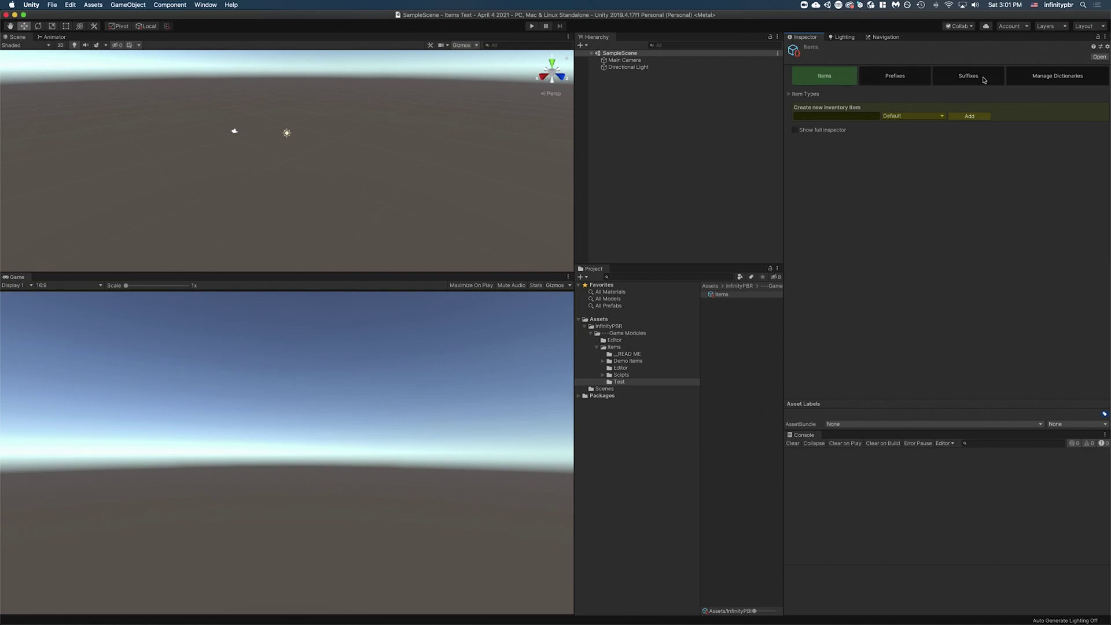
click(886, 76)
- Add the prefix Magical to the Items asset
click(983, 83)
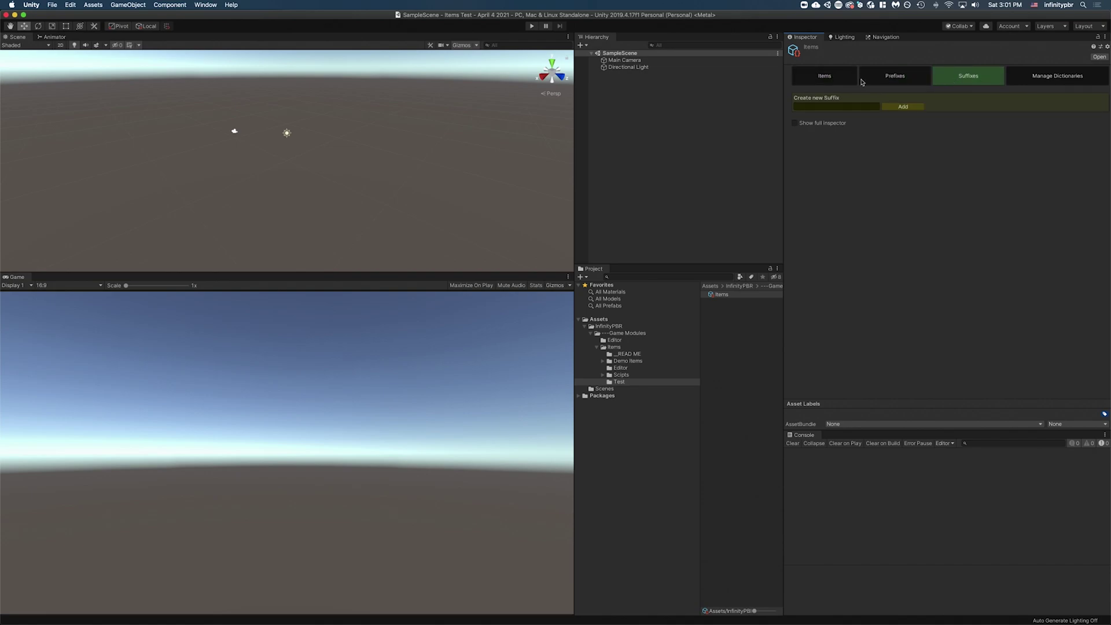
click(887, 83)
click(833, 107)
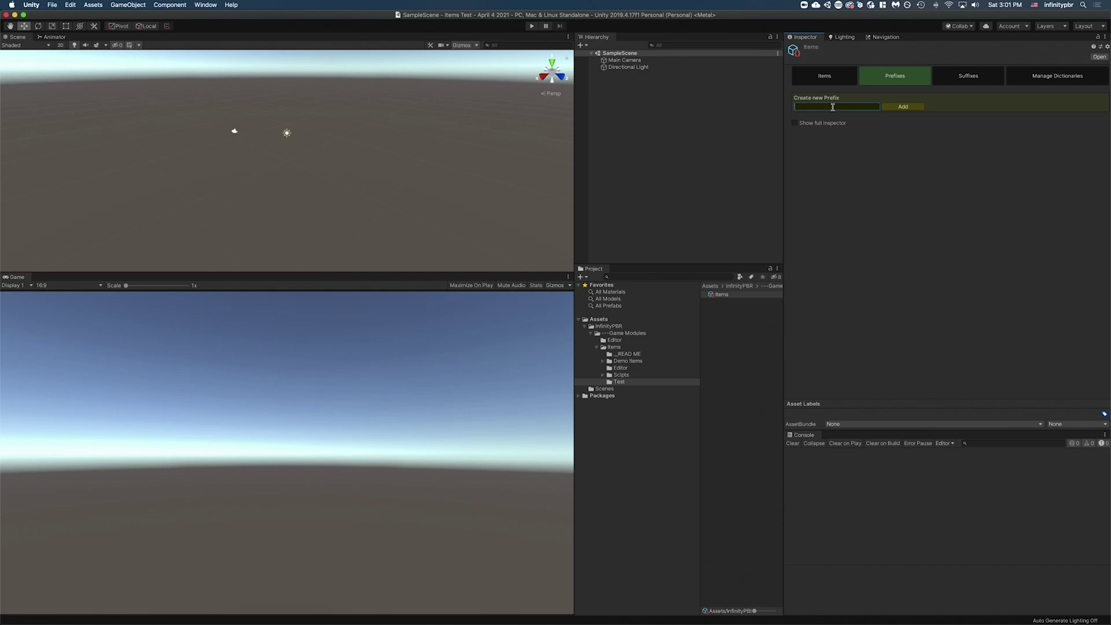
text(Magical)
click(903, 106)
- Add a new inventory item named Sword
click(828, 77)
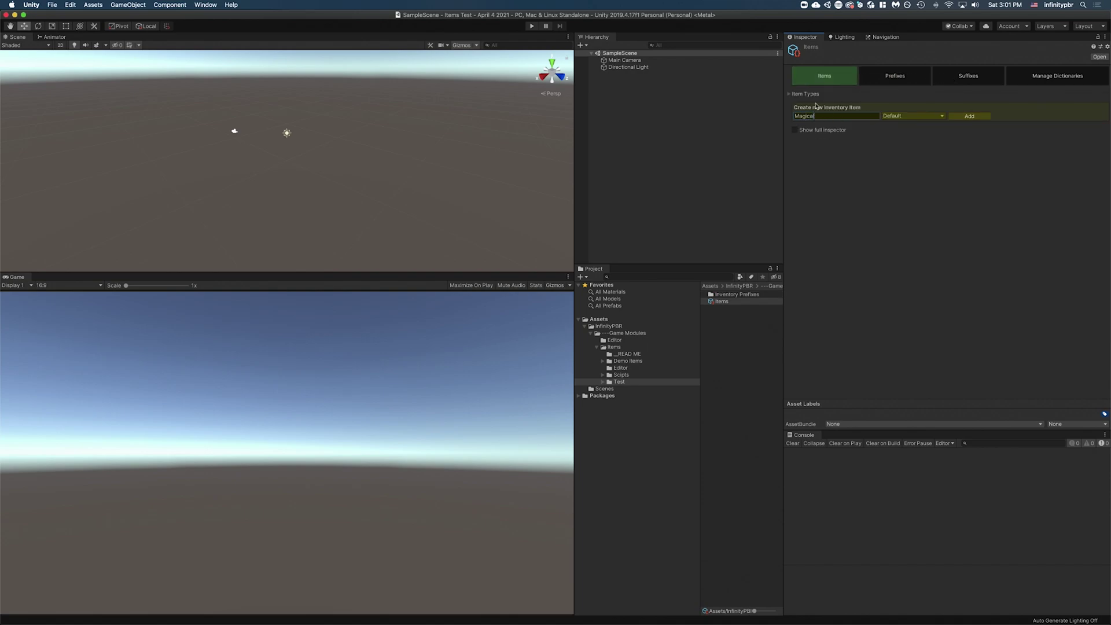
key(super+a)
text(Sword)
click(971, 116)
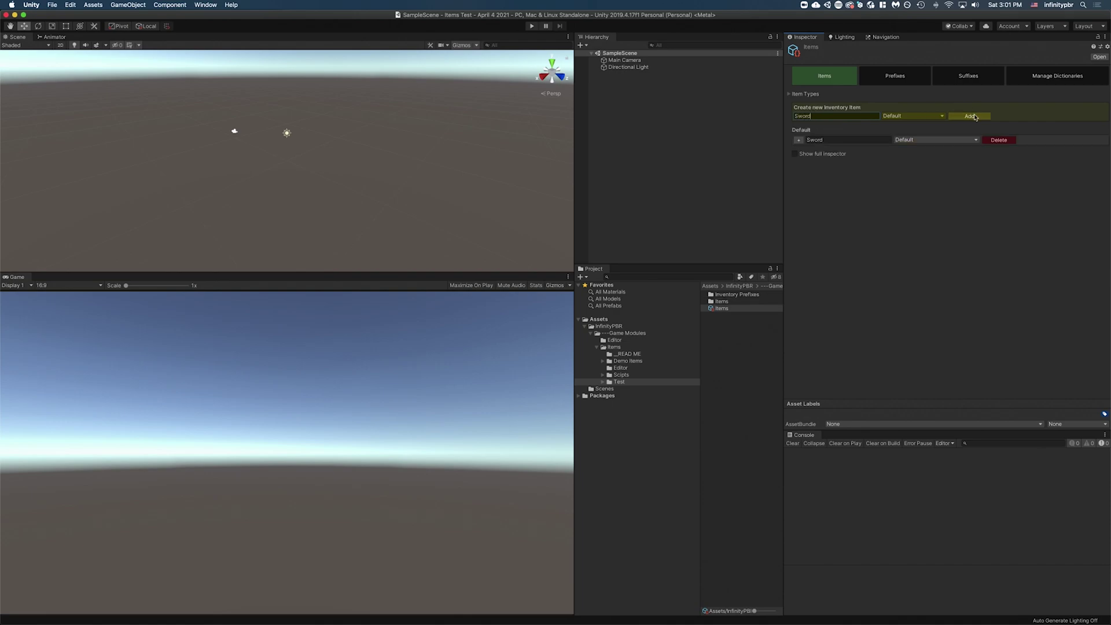
- Add the suffix 'of Fire'
click(971, 78)
text(of Fire)
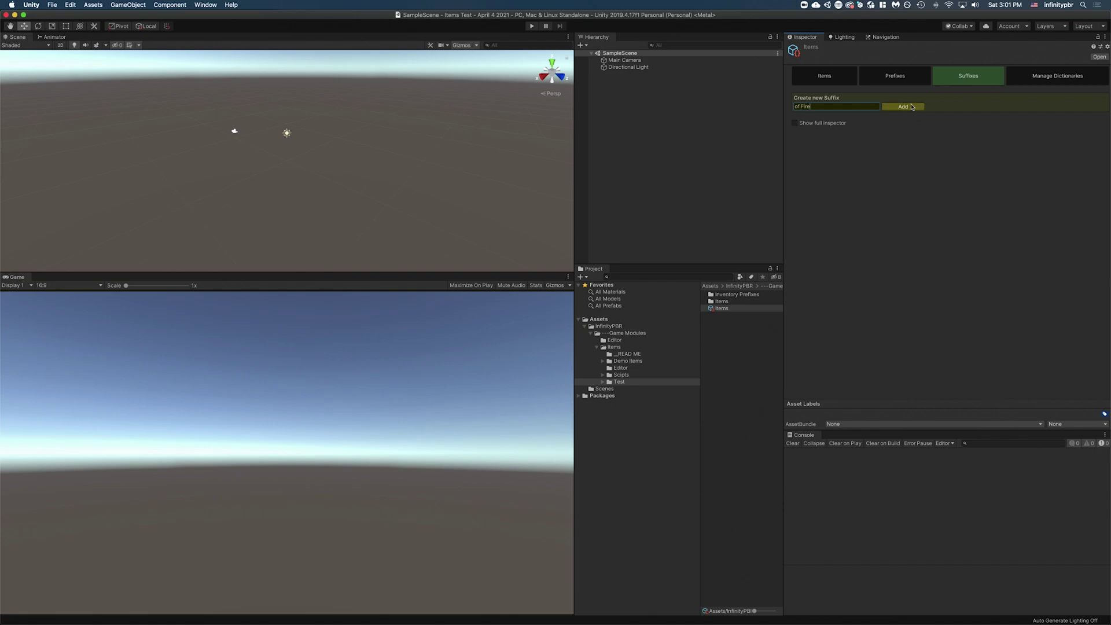
click(912, 107)
- Expand the Sword item and show its Values > Prefixes settings, where Magical is offered
click(831, 76)
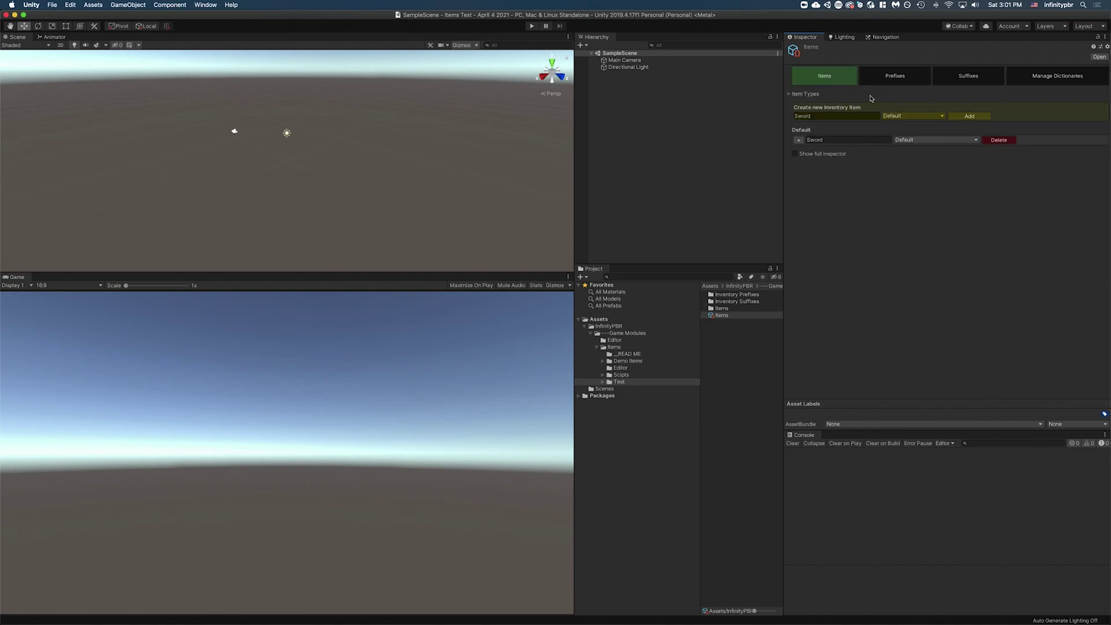
click(799, 140)
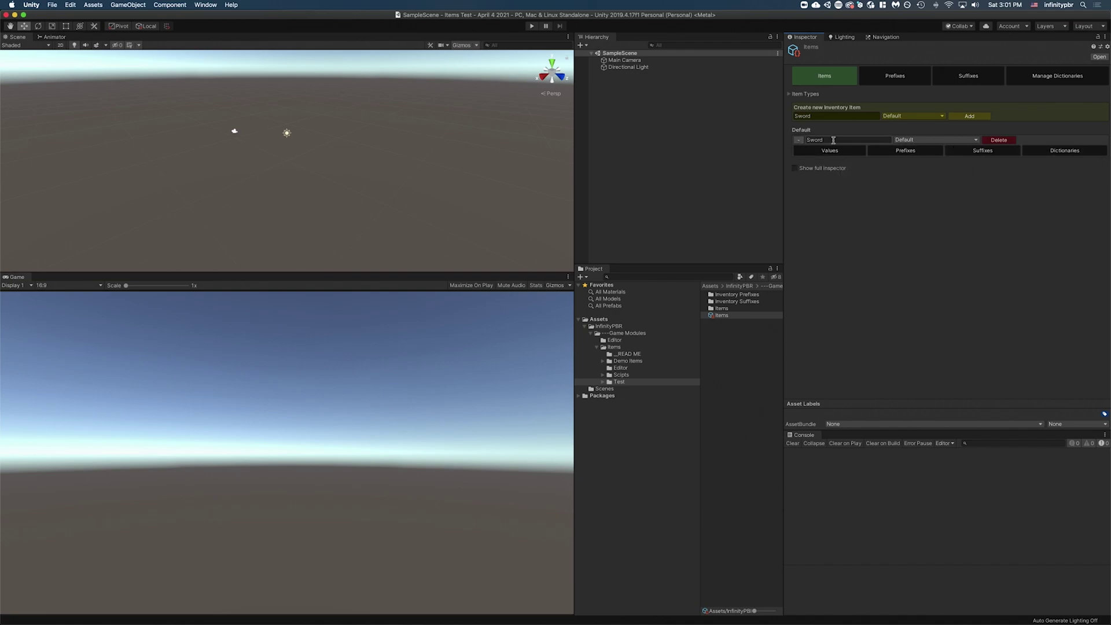
click(861, 154)
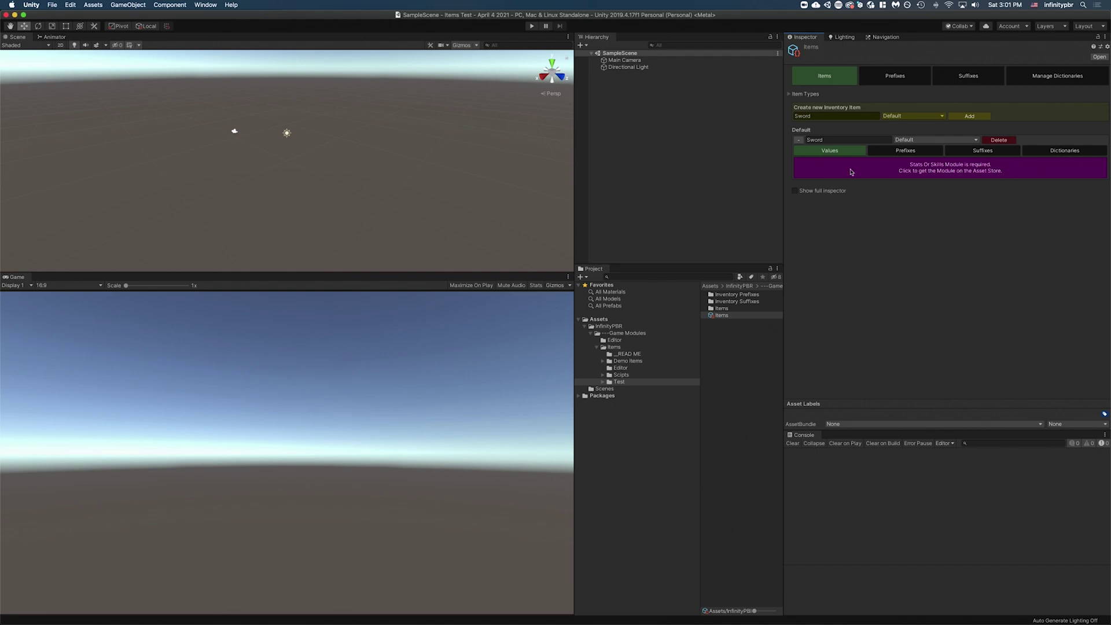
click(906, 151)
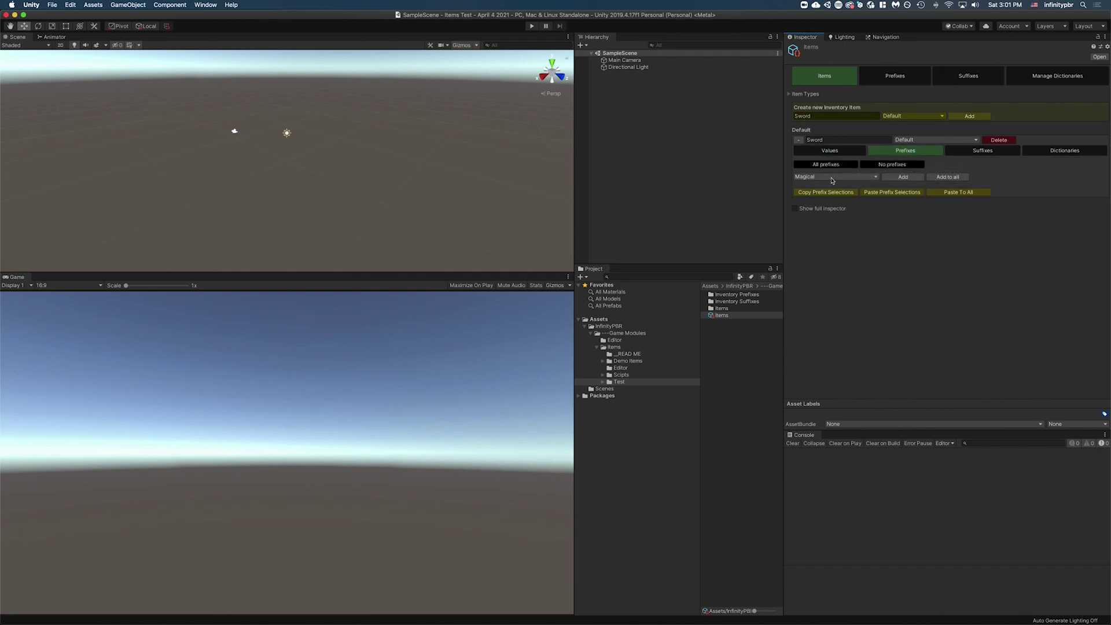
- Add the prefixes Mighty, Golden and Ancient to the Items asset
click(905, 82)
click(837, 107)
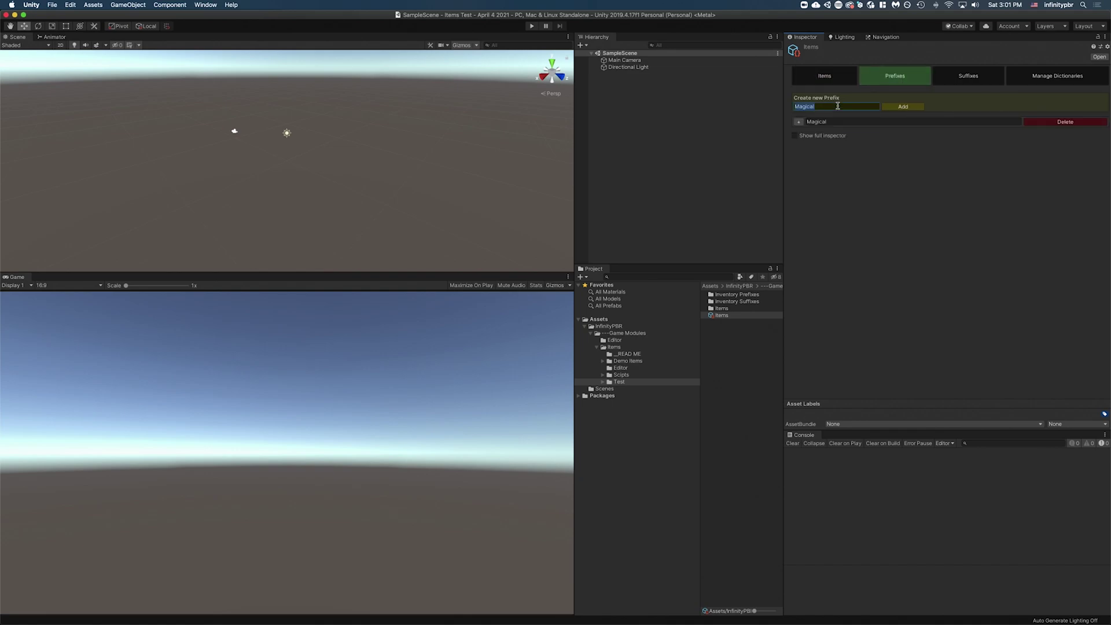
text(Mighty)
click(903, 106)
text(Golden)
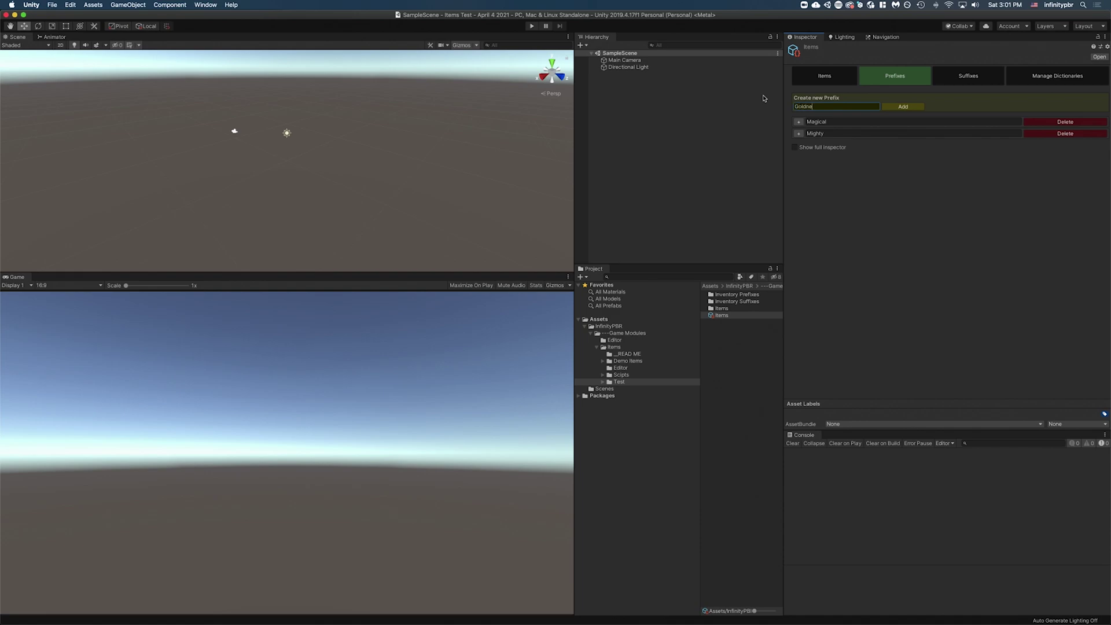
click(903, 106)
text(Ancient)
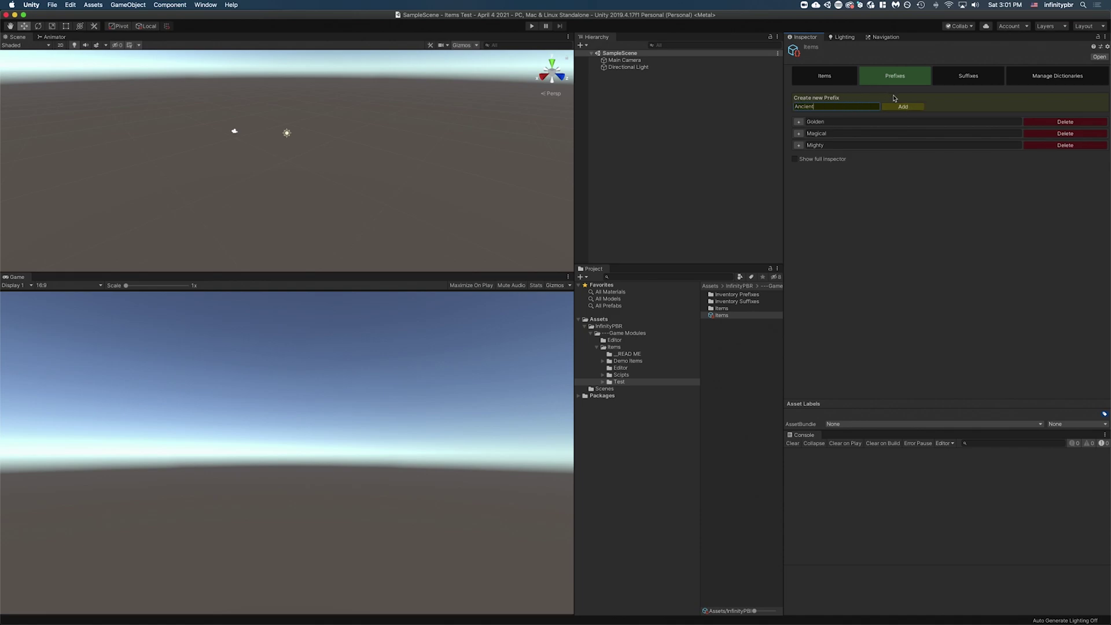
click(825, 76)
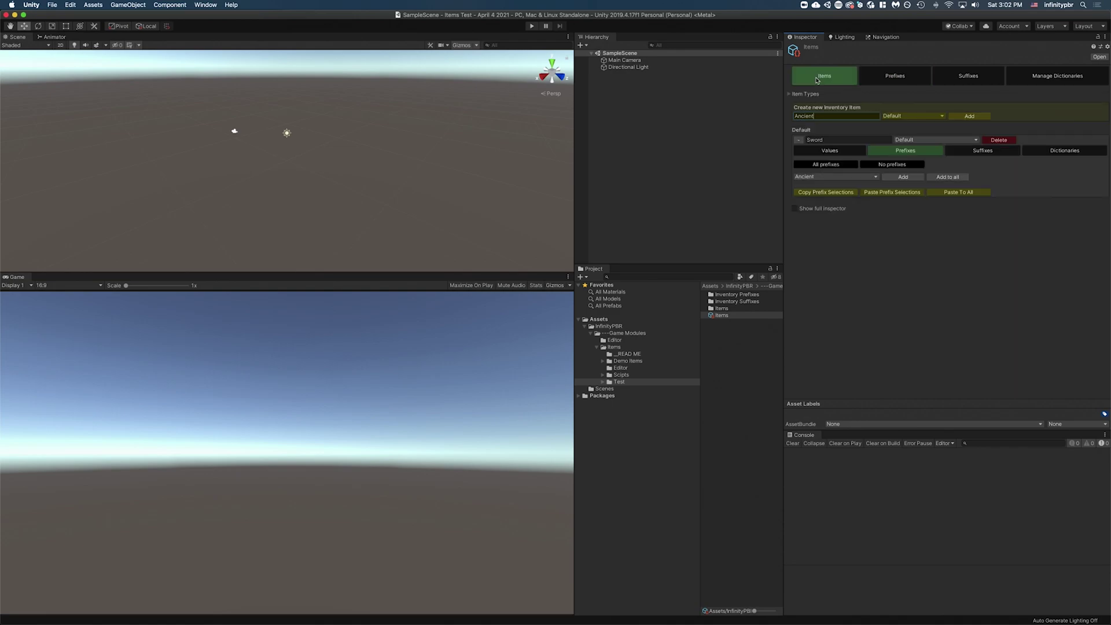
- Allow all prefixes on the Sword, then create a new Holy prefix
click(836, 164)
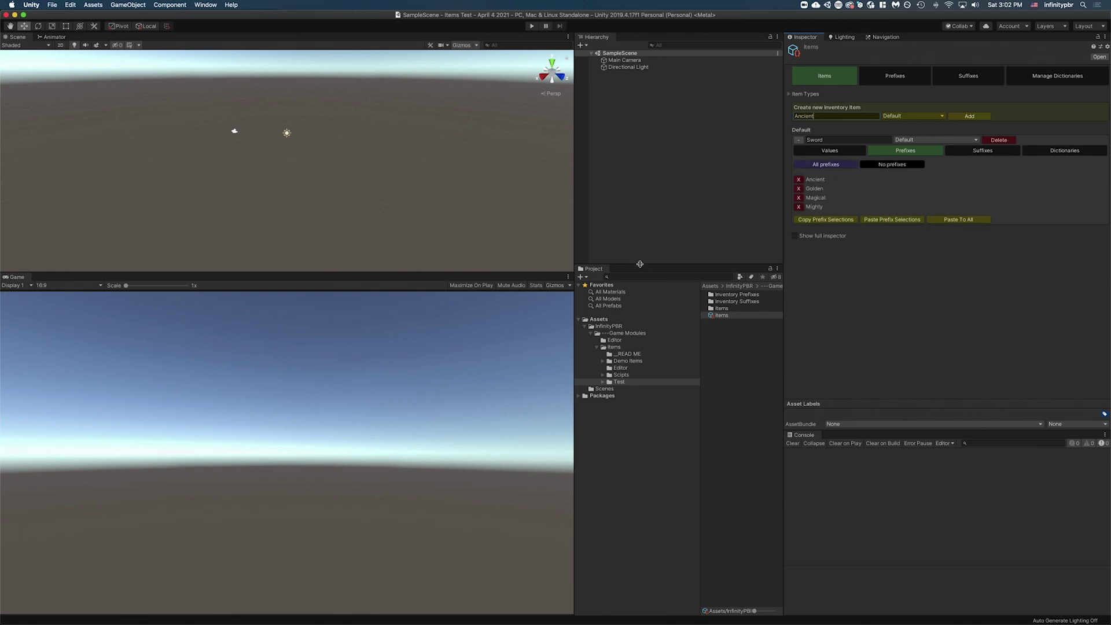
click(901, 79)
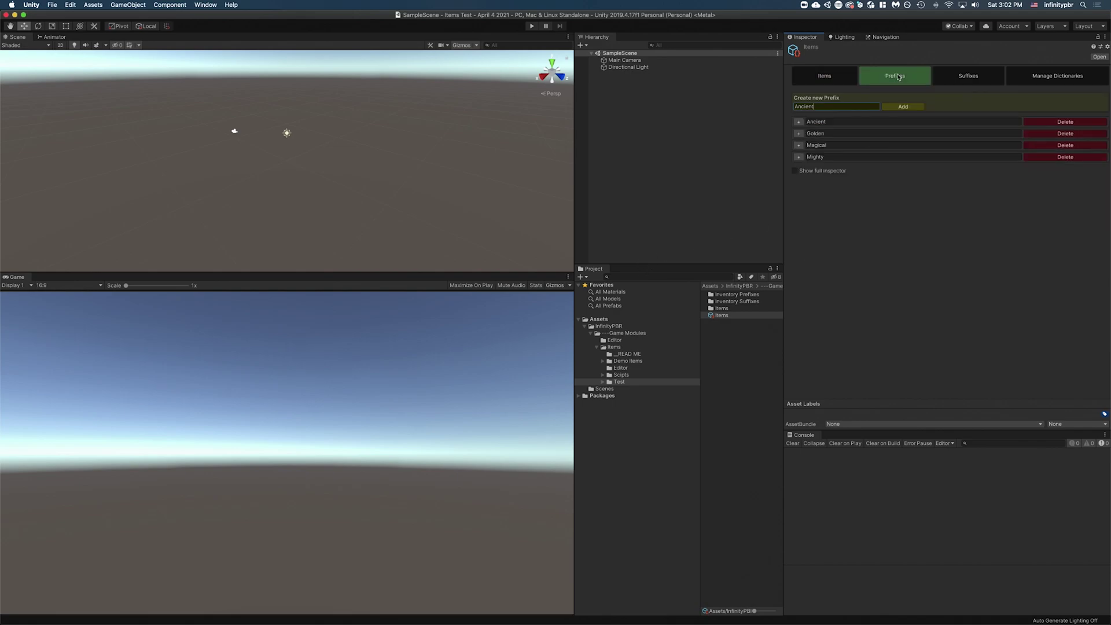
drag(822, 107, 791, 96)
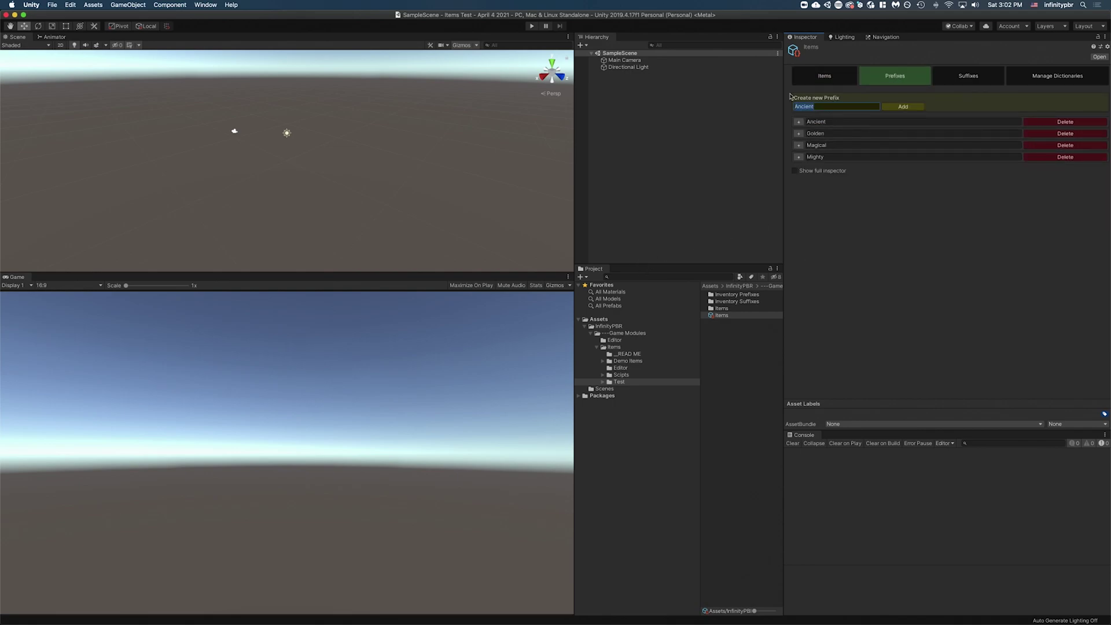
text(Holy)
click(902, 106)
click(825, 76)
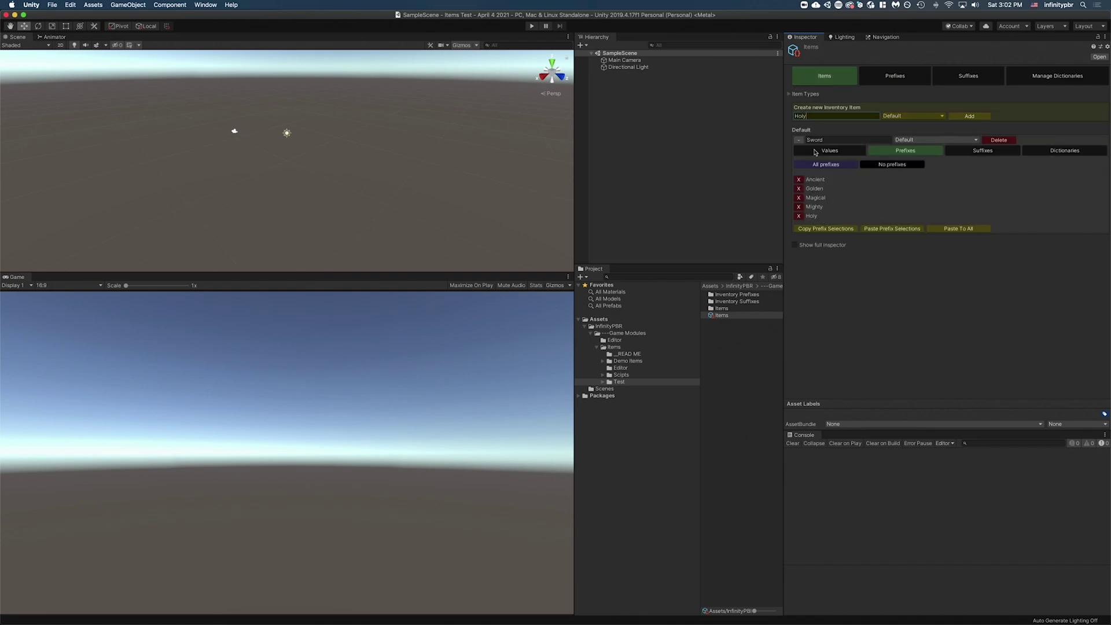
- Clear the Sword's prefixes and add Ancient and Magical back to it
click(883, 165)
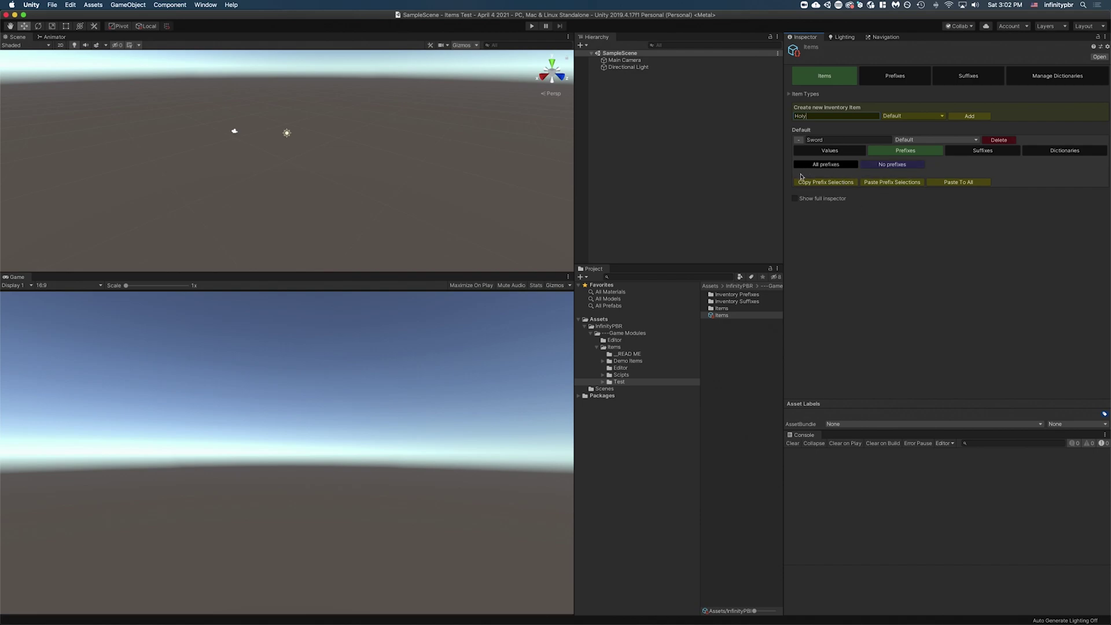
click(836, 177)
click(836, 177)
click(895, 179)
click(837, 177)
click(833, 194)
click(901, 177)
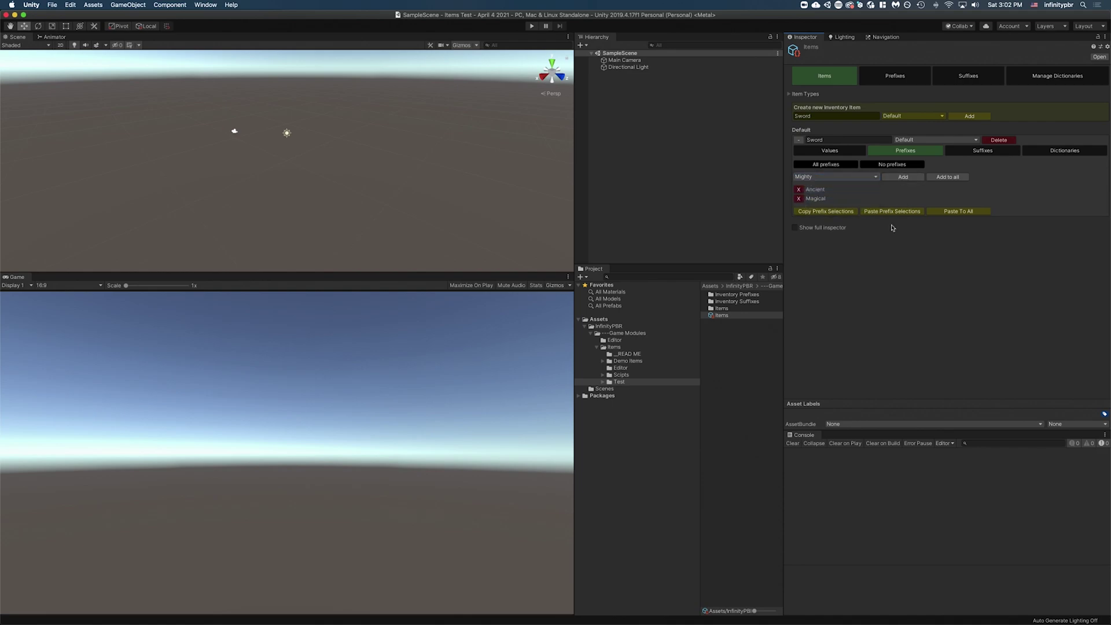
- Add Holy, Mighty and Golden, then remove Ancient, Magical and Mighty, leaving Holy and Golden
click(829, 179)
click(831, 169)
click(902, 177)
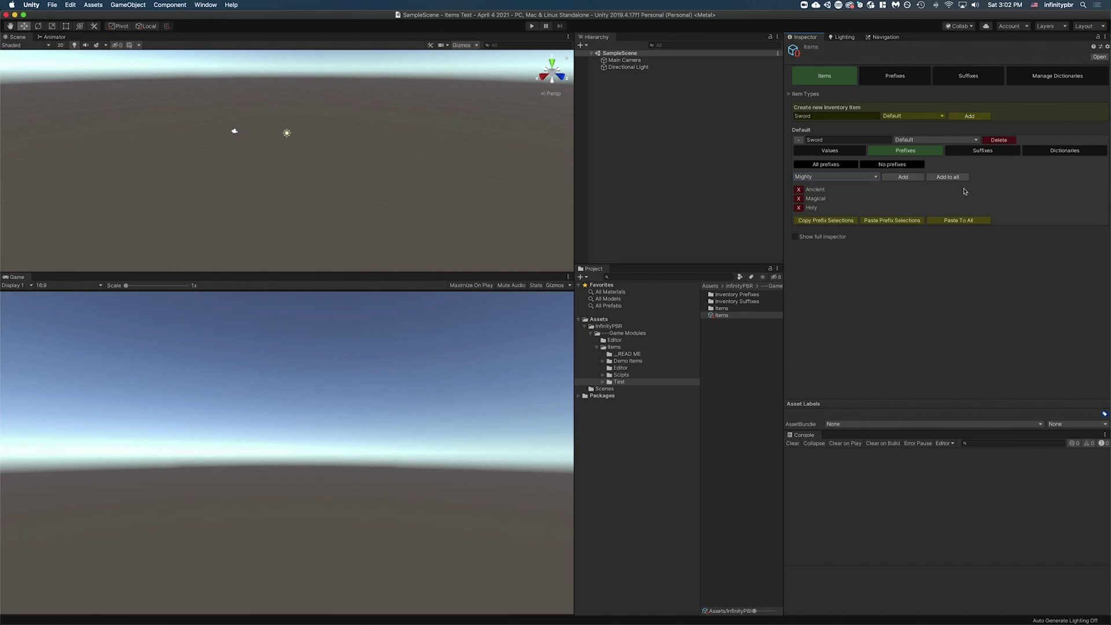
click(951, 178)
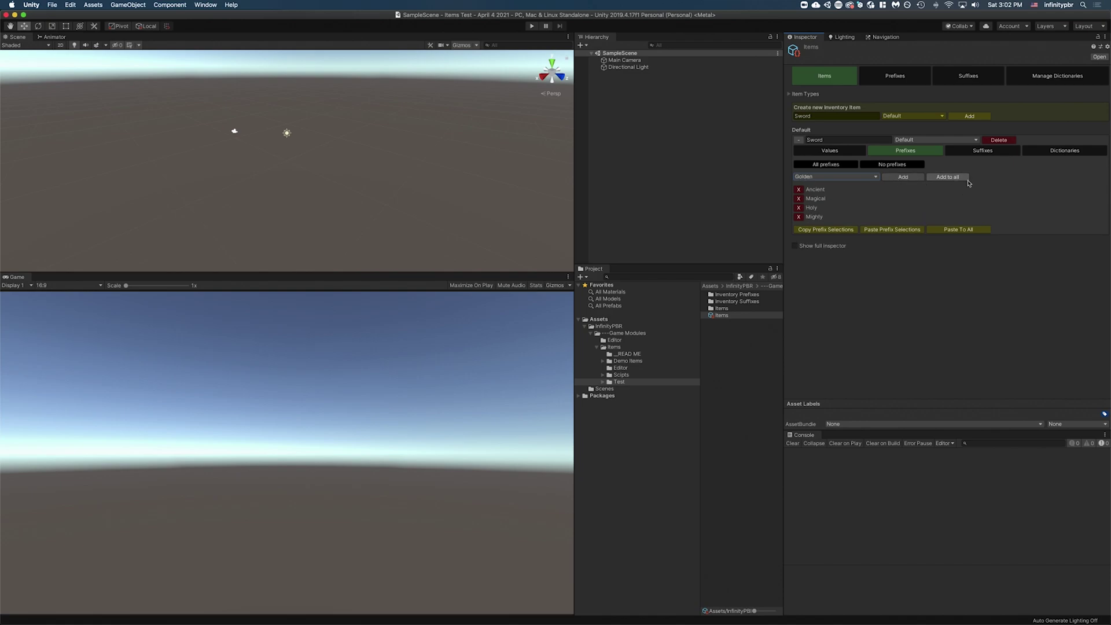
click(961, 179)
click(799, 179)
click(798, 188)
click(799, 197)
click(832, 115)
- Create the Dagger item and add all five prefixes to every item with Add to all
text(Dagger)
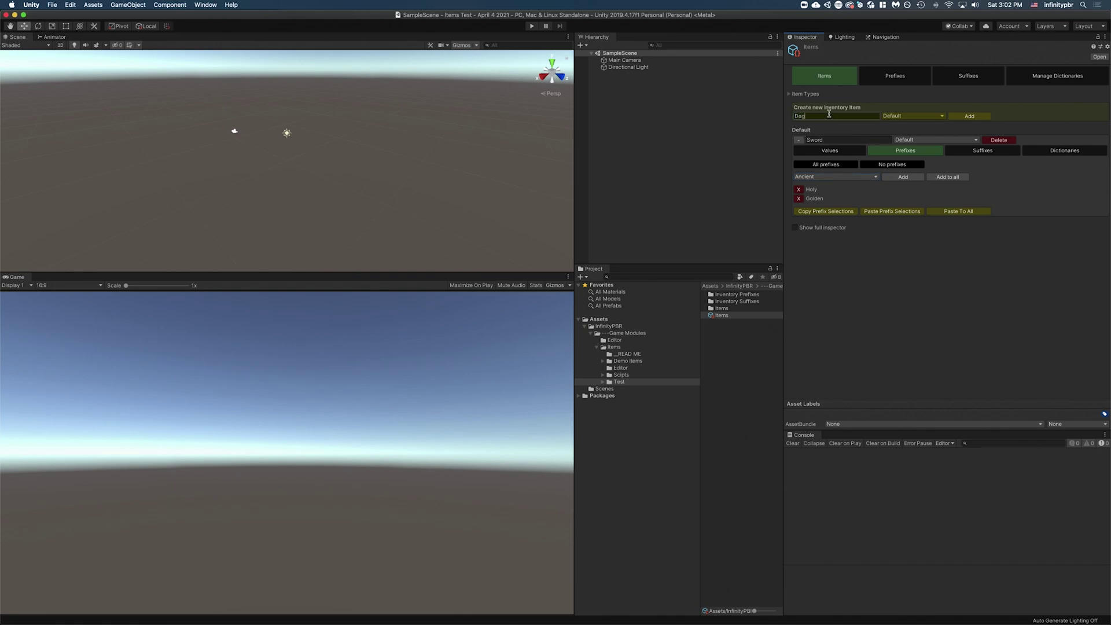
click(970, 115)
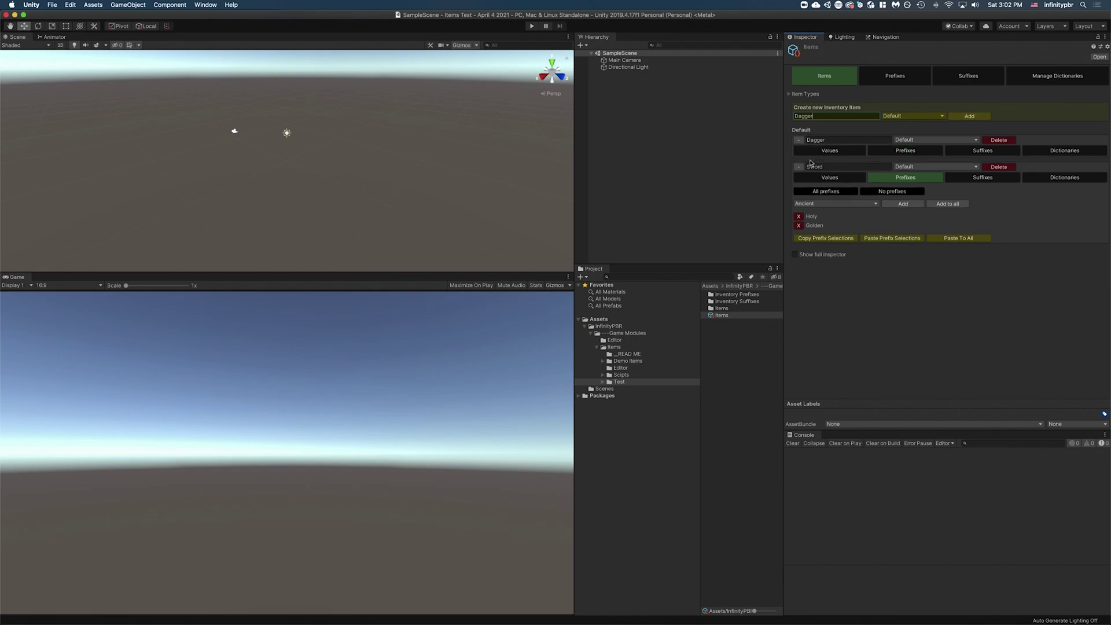
click(885, 152)
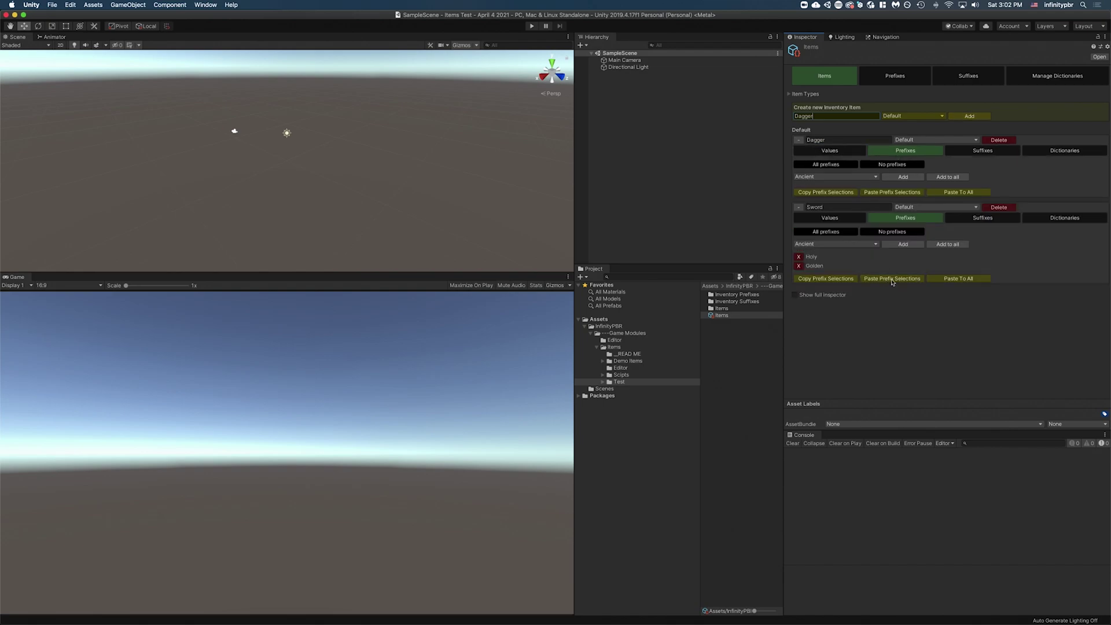
click(957, 179)
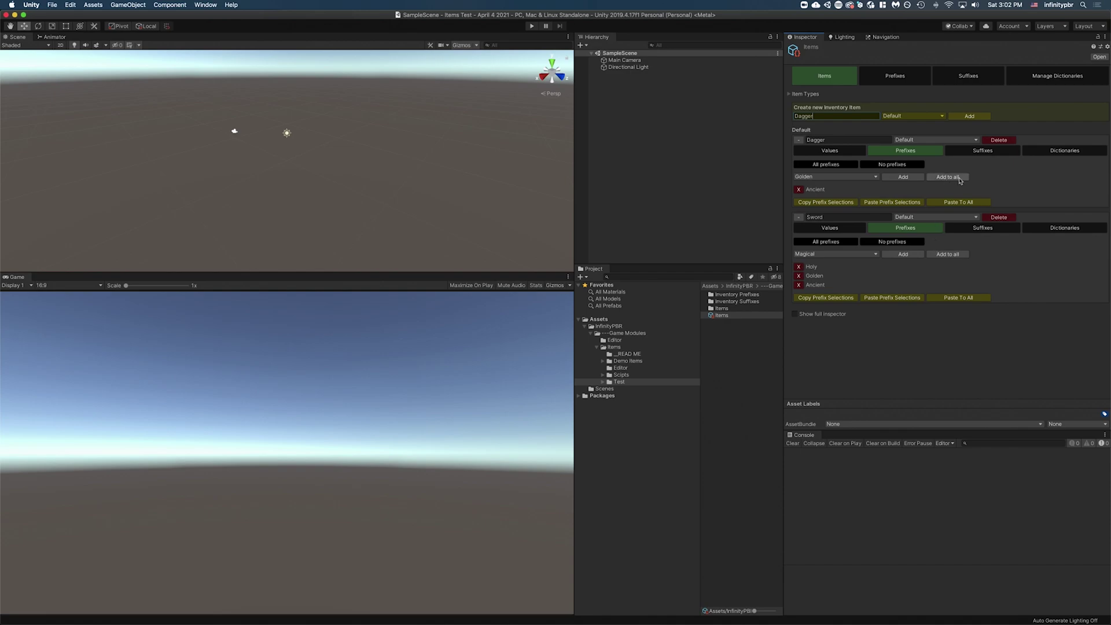
click(955, 177)
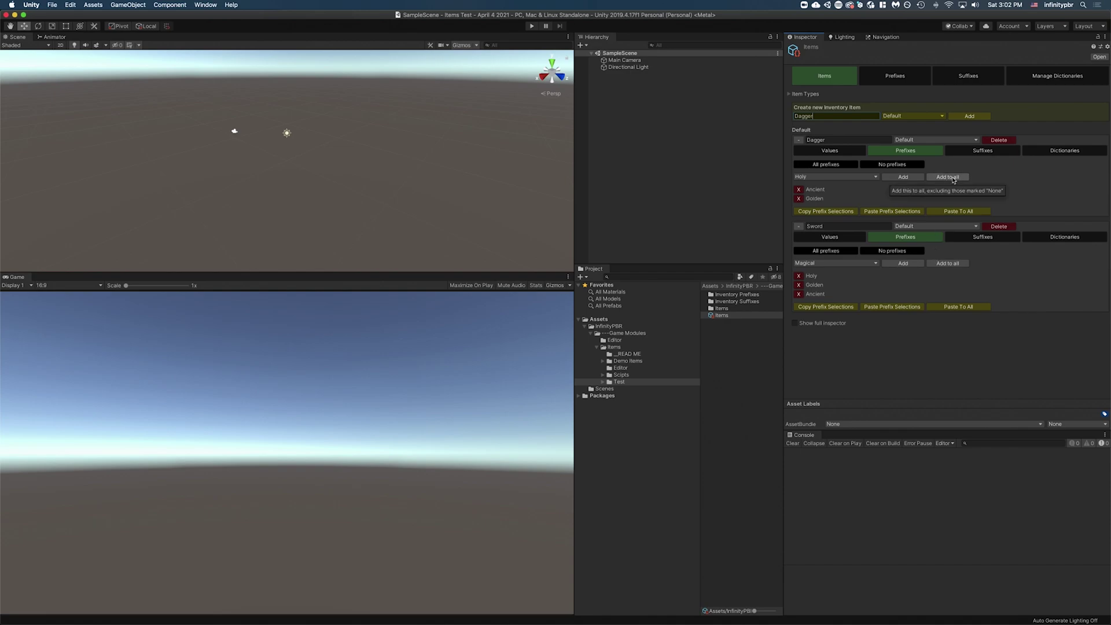
click(954, 177)
click(954, 177)
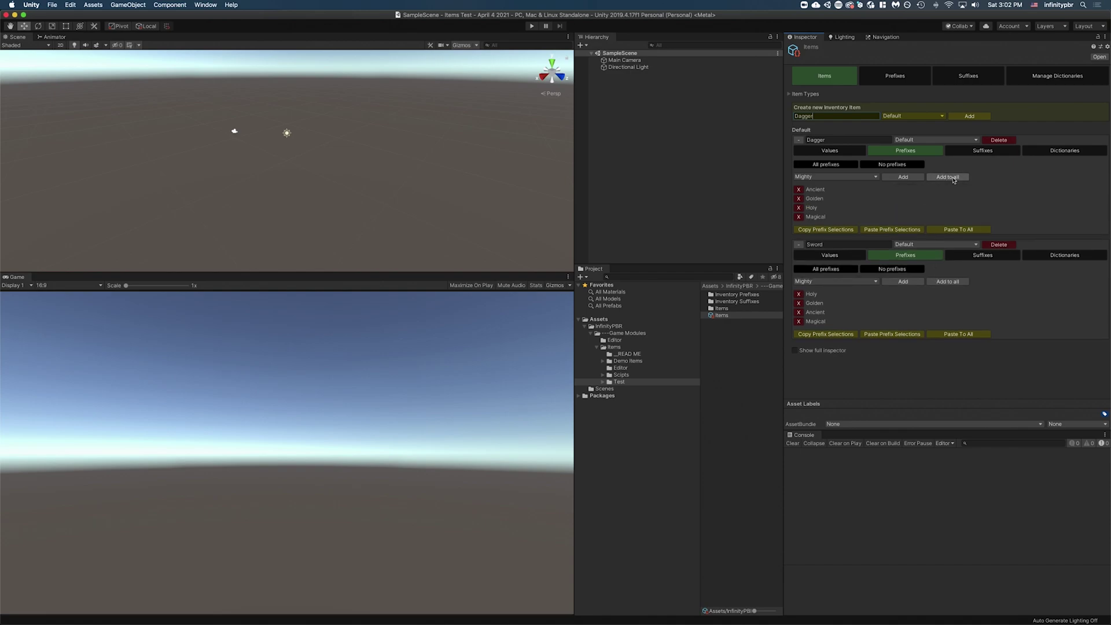
click(953, 178)
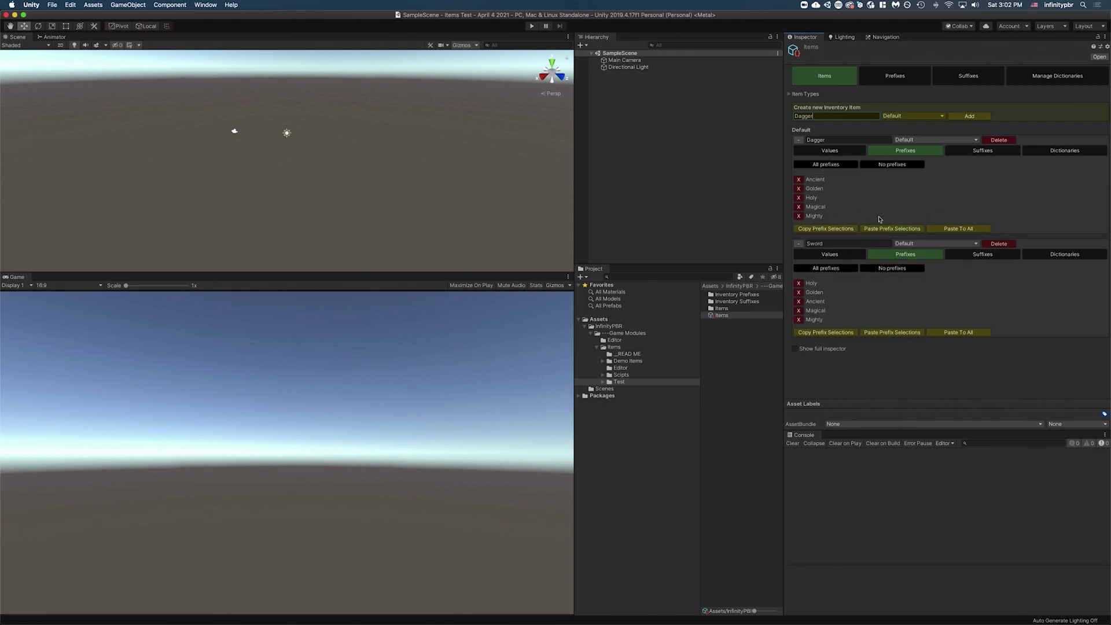
- Remove Ancient and Golden from Dagger, paste its prefixes to Sword, then allow all prefixes on both
click(801, 180)
click(801, 189)
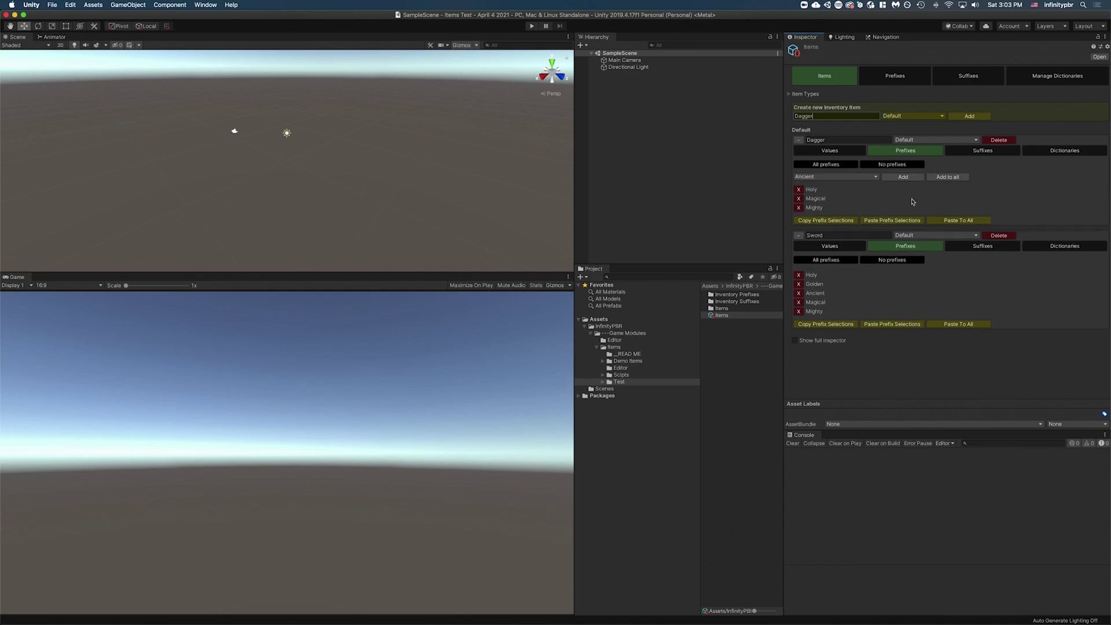
click(828, 220)
click(892, 324)
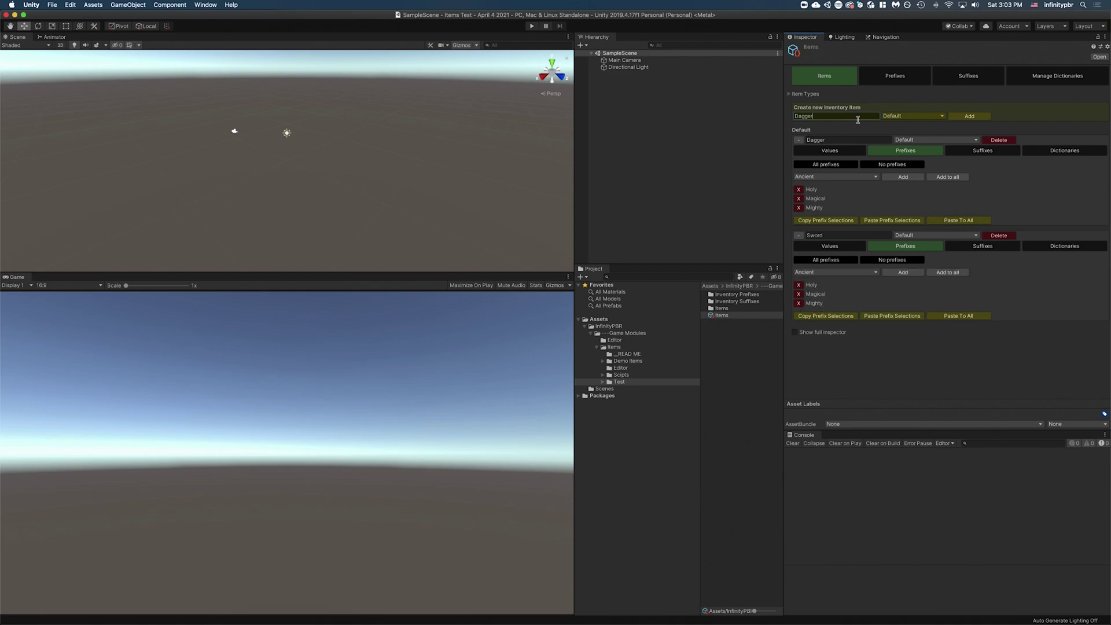
click(813, 165)
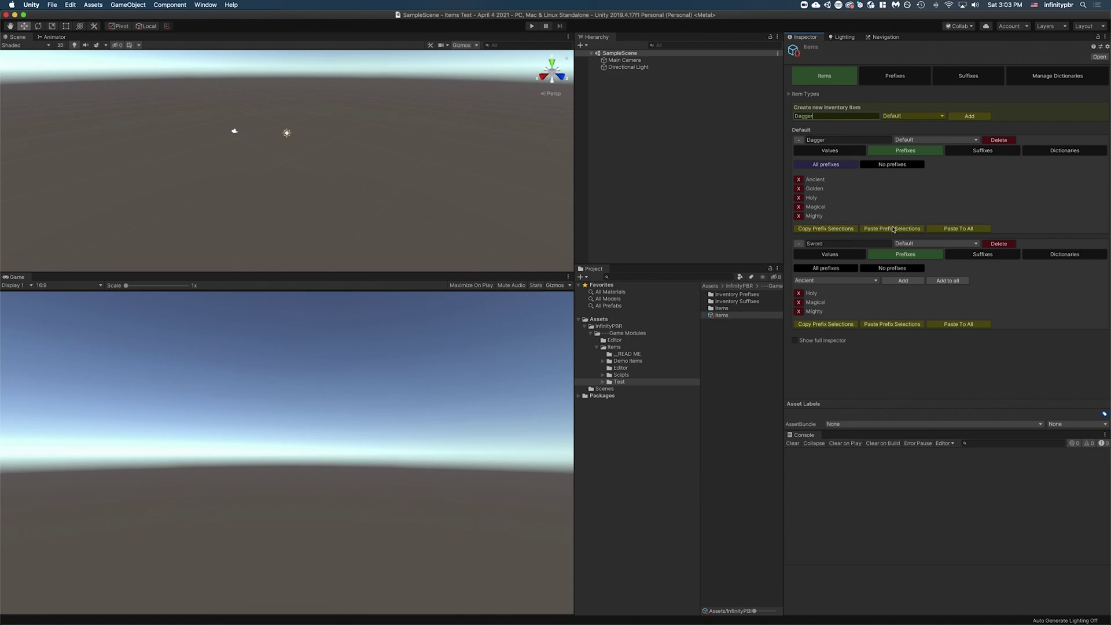
click(970, 229)
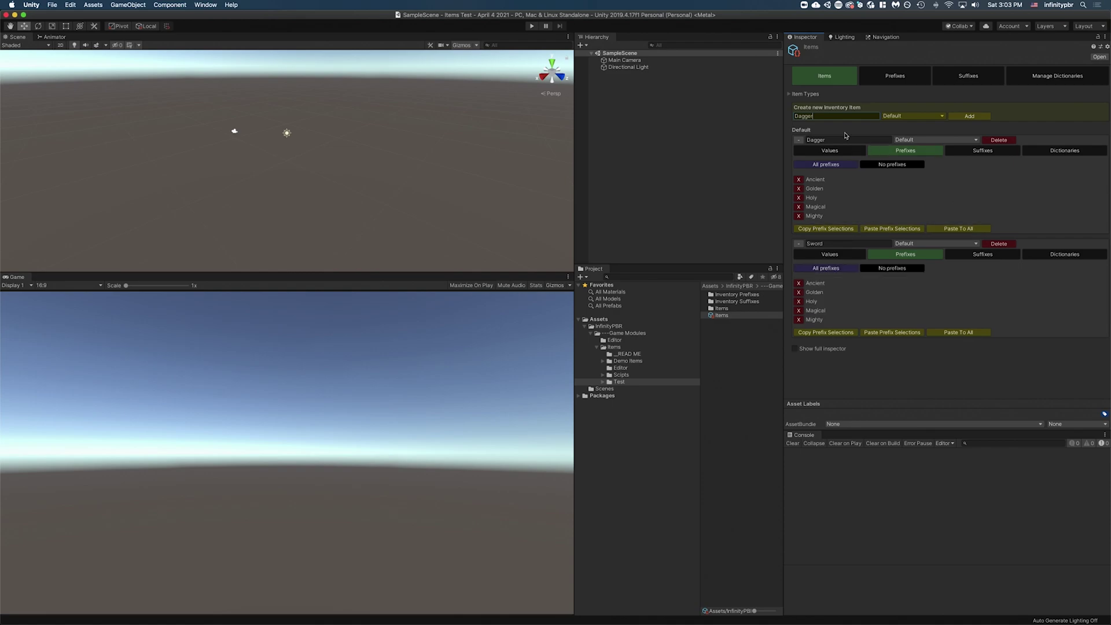
- Add the 'of Fire' suffix to the Dagger and allow all suffixes on it
click(996, 150)
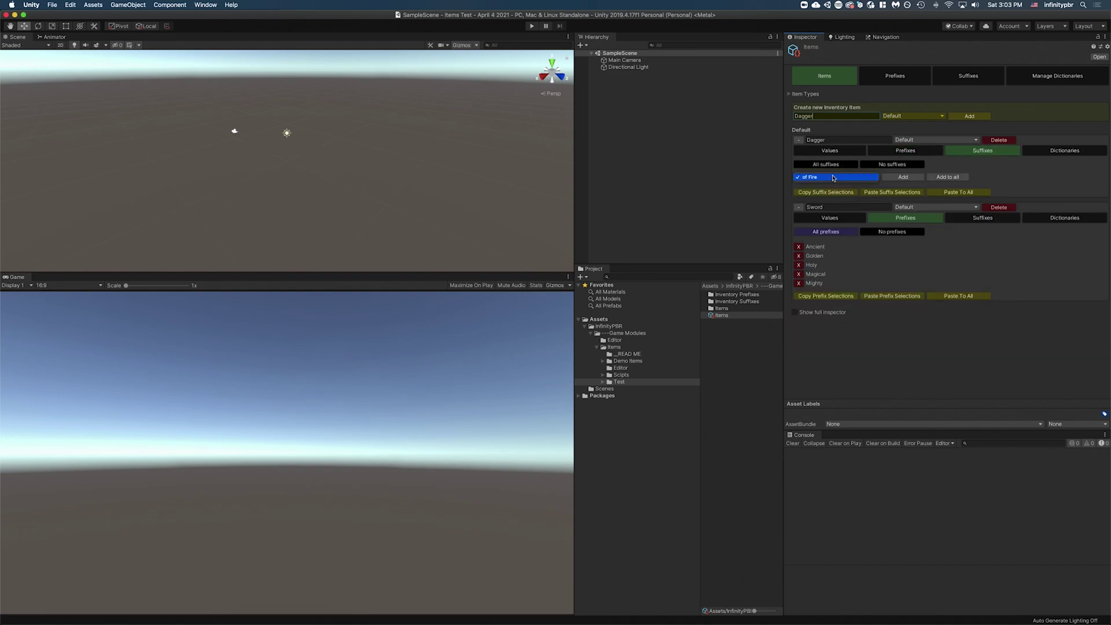
click(923, 177)
click(826, 165)
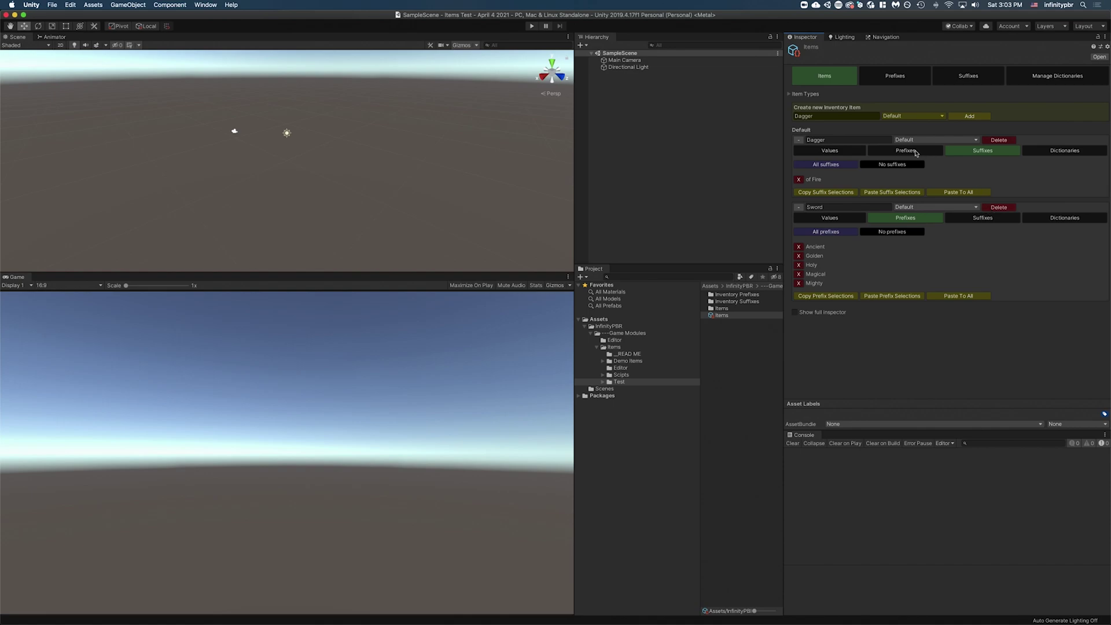
key(alt)
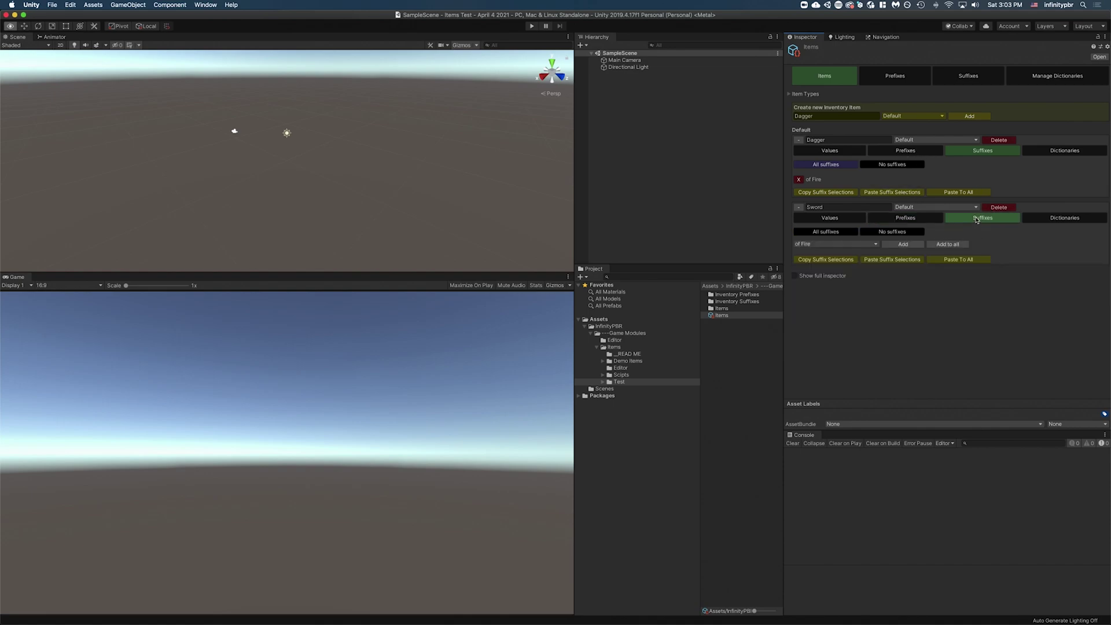
- Browse the Dagger's and Sword's value sections, ending on the Dagger's suffix list
click(899, 222)
click(816, 256)
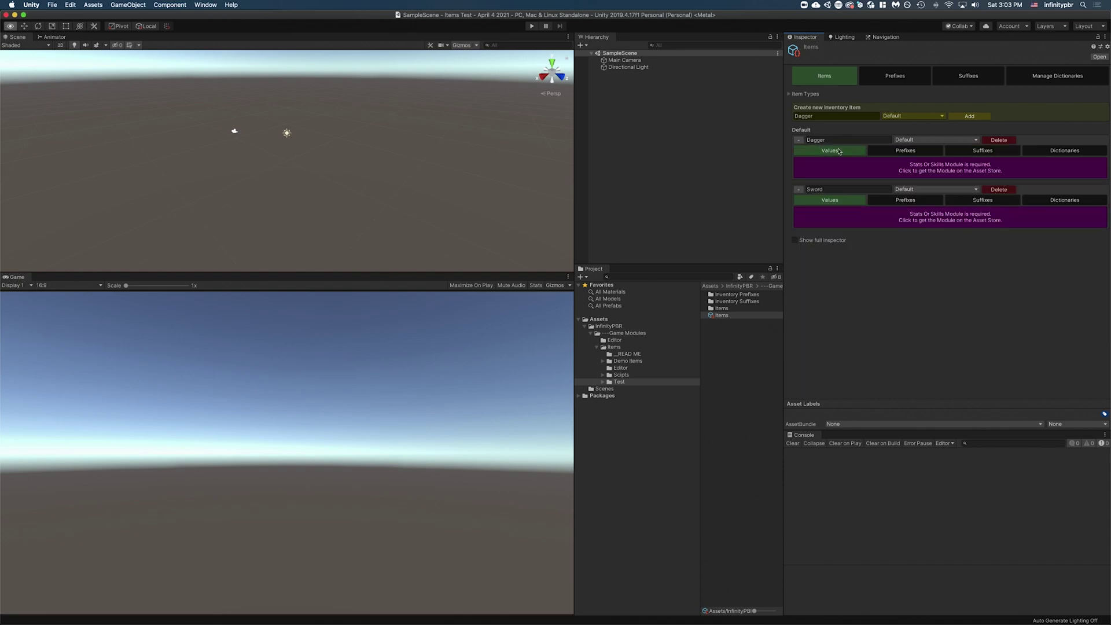
click(907, 152)
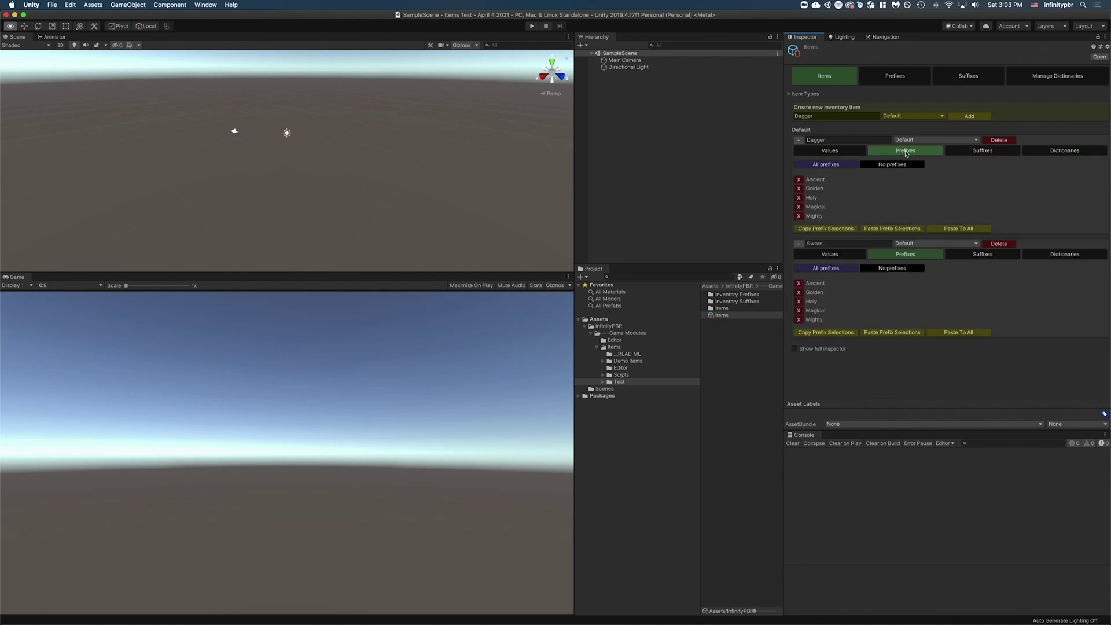
click(799, 141)
click(798, 141)
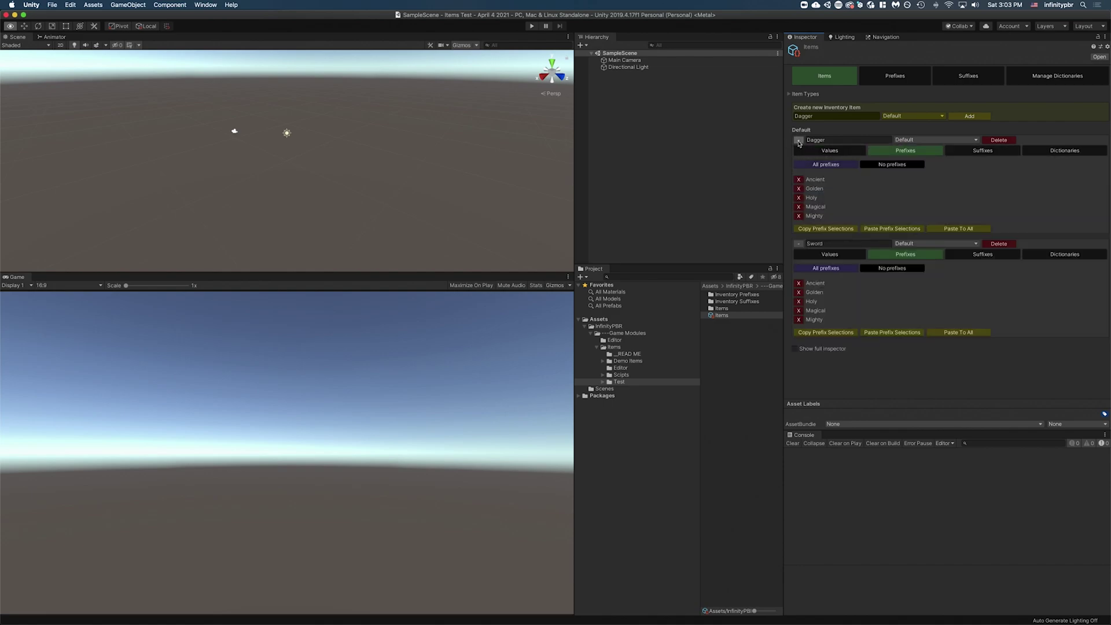
click(799, 141)
click(799, 141)
click(981, 152)
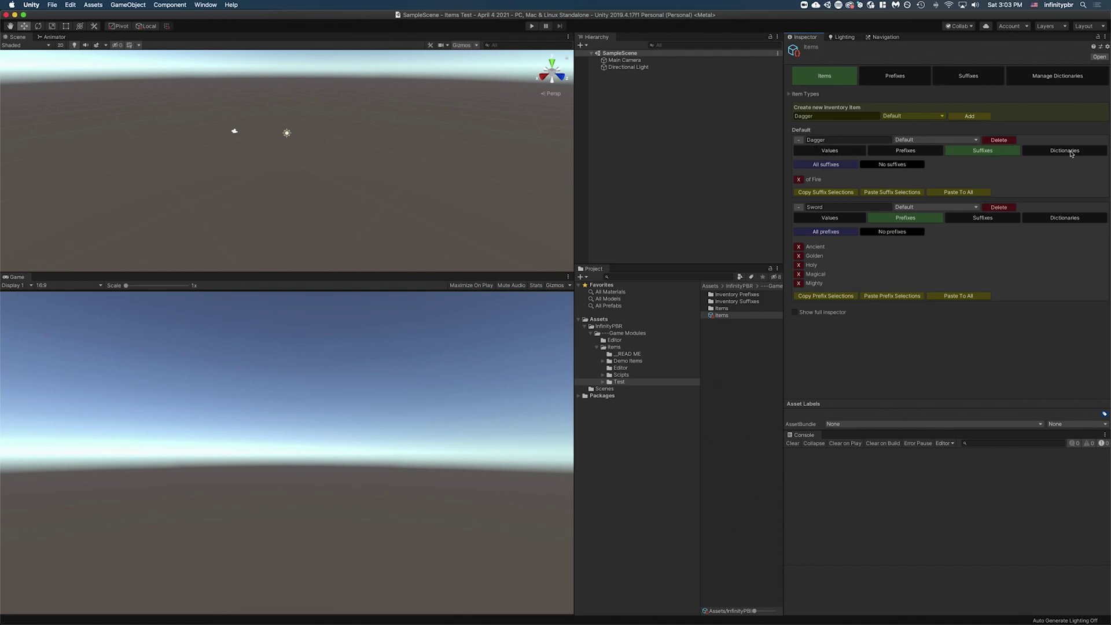
- Visit Manage Dictionaries, then return to the item list and collapse Dagger and Sword
click(1036, 81)
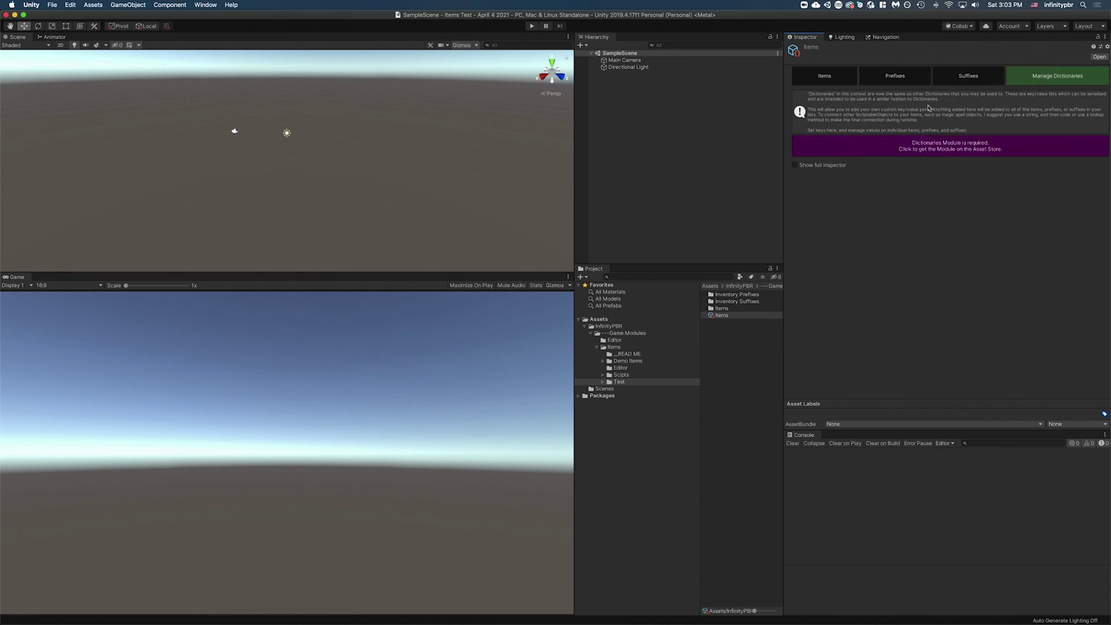
click(847, 82)
click(799, 139)
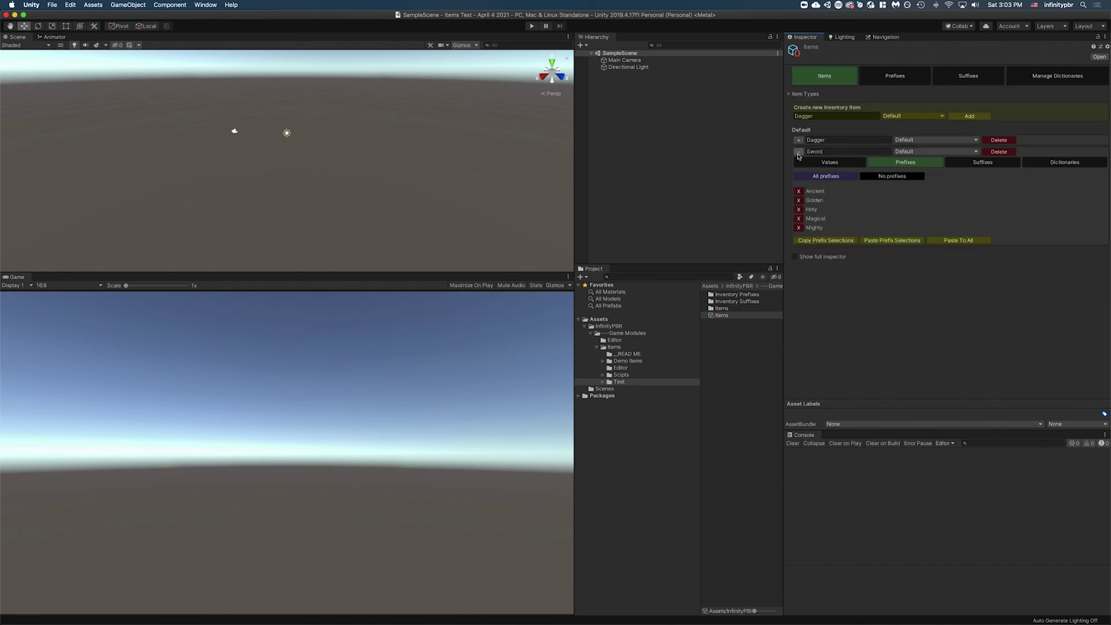
click(798, 151)
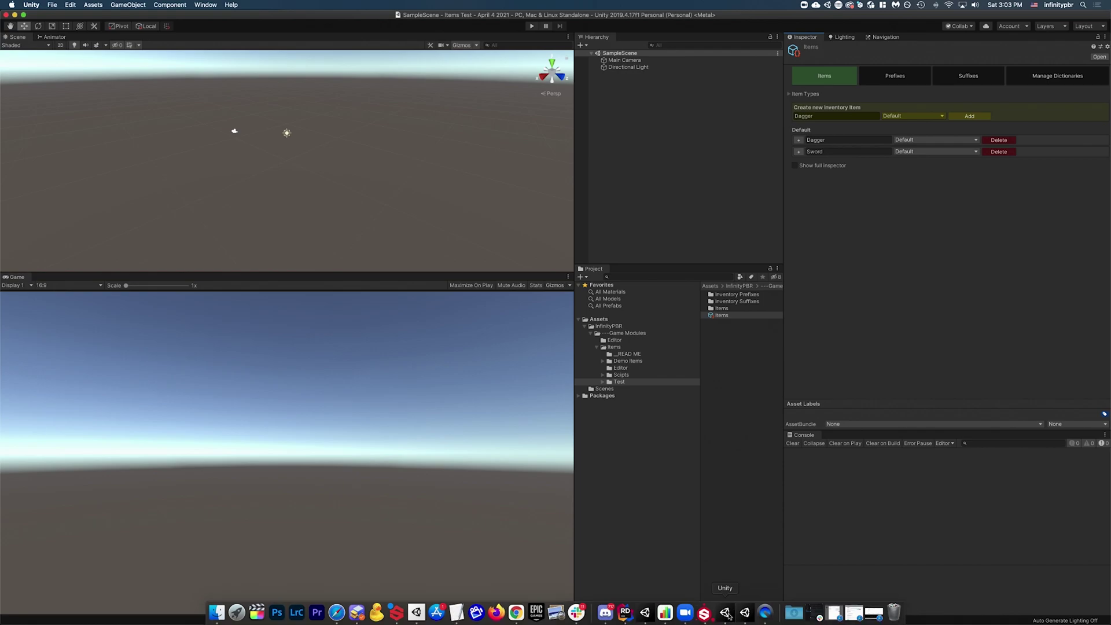
- In the Dictionaries Demo Scene project, open the Demo Items asset and view its seven suffixes
click(722, 611)
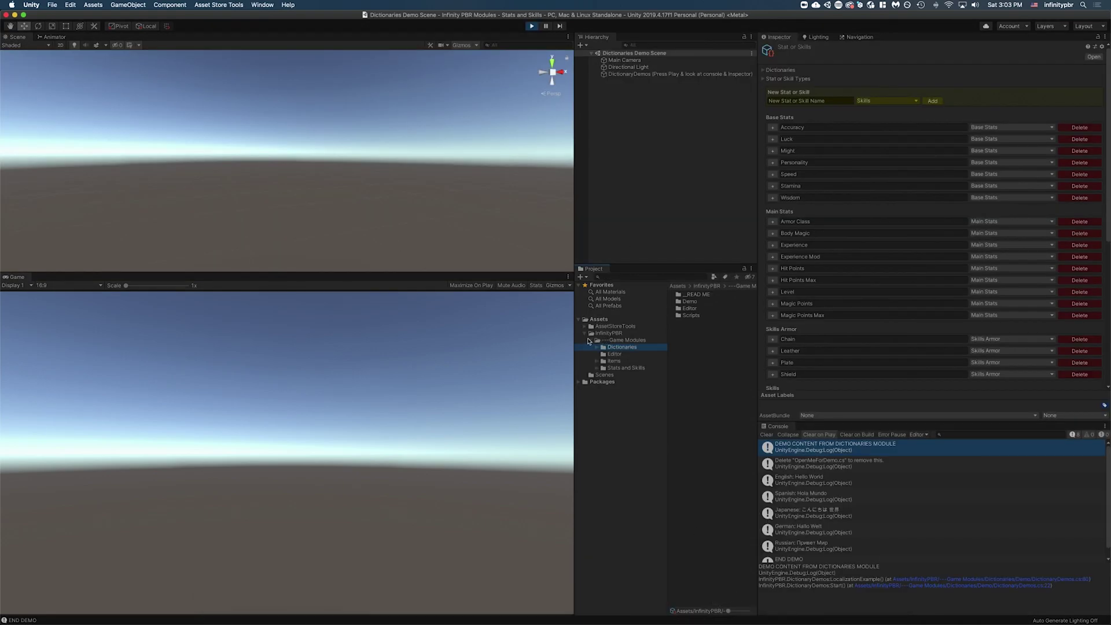
click(613, 361)
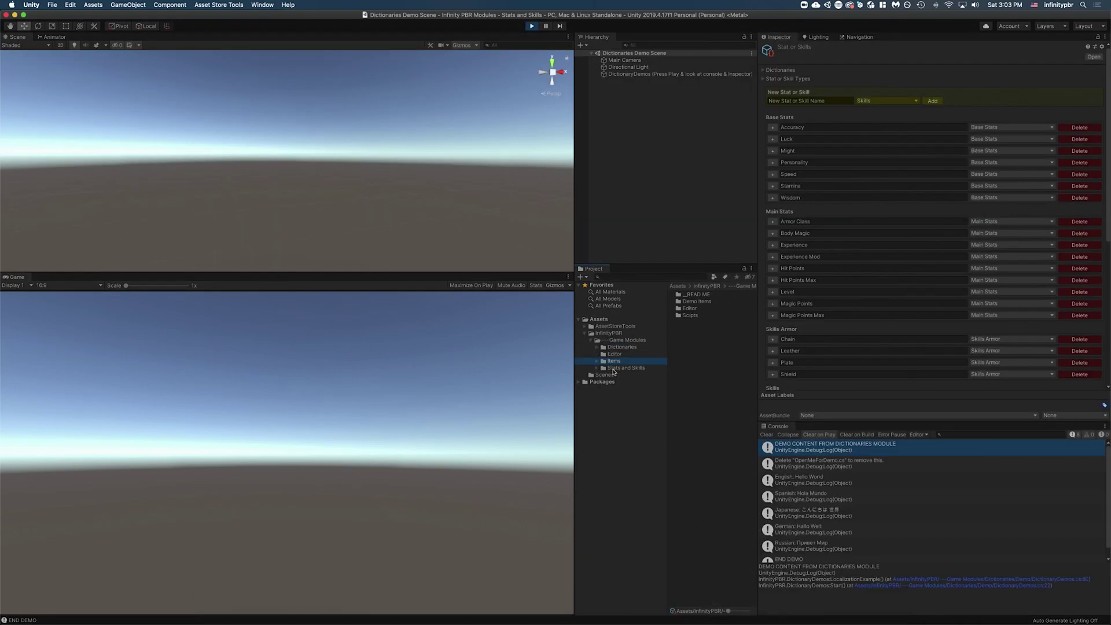
click(597, 361)
click(624, 375)
click(687, 308)
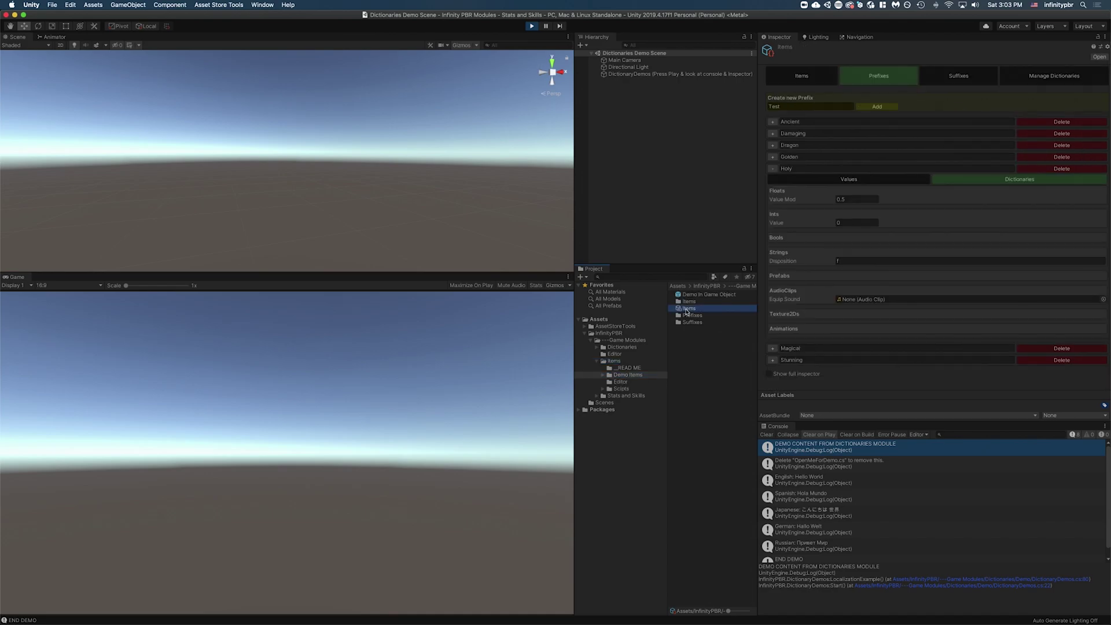
click(773, 170)
click(804, 76)
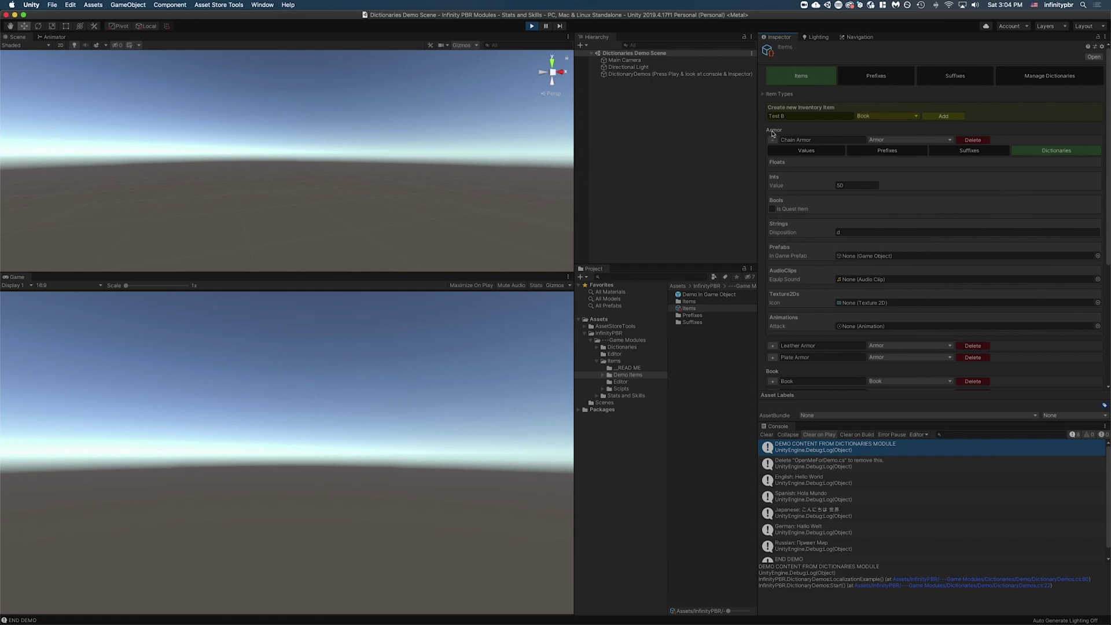
click(969, 74)
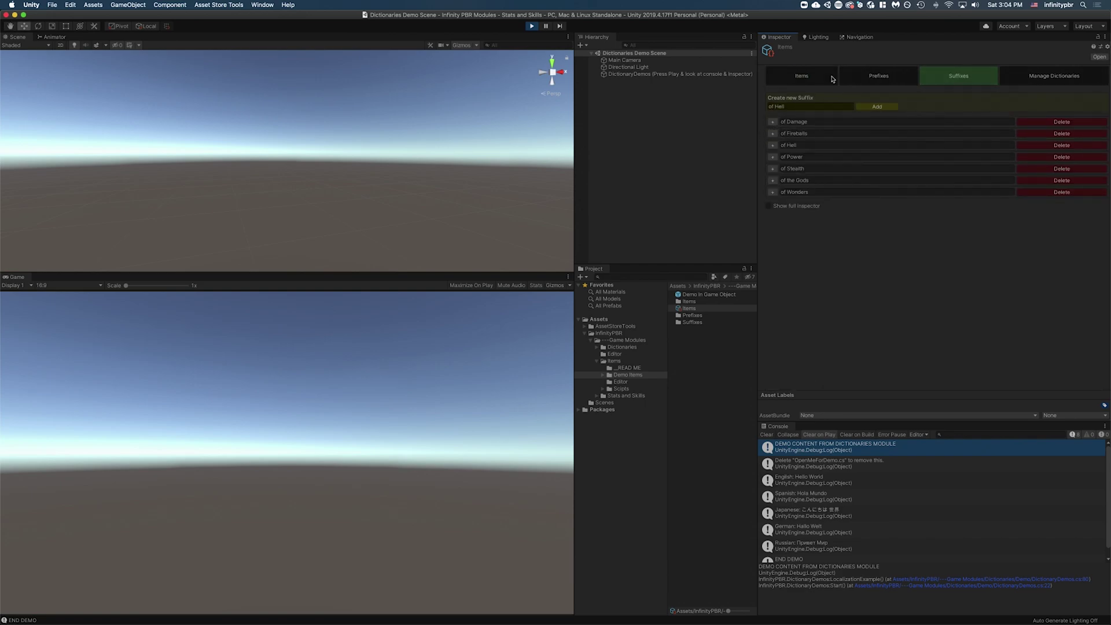
click(808, 78)
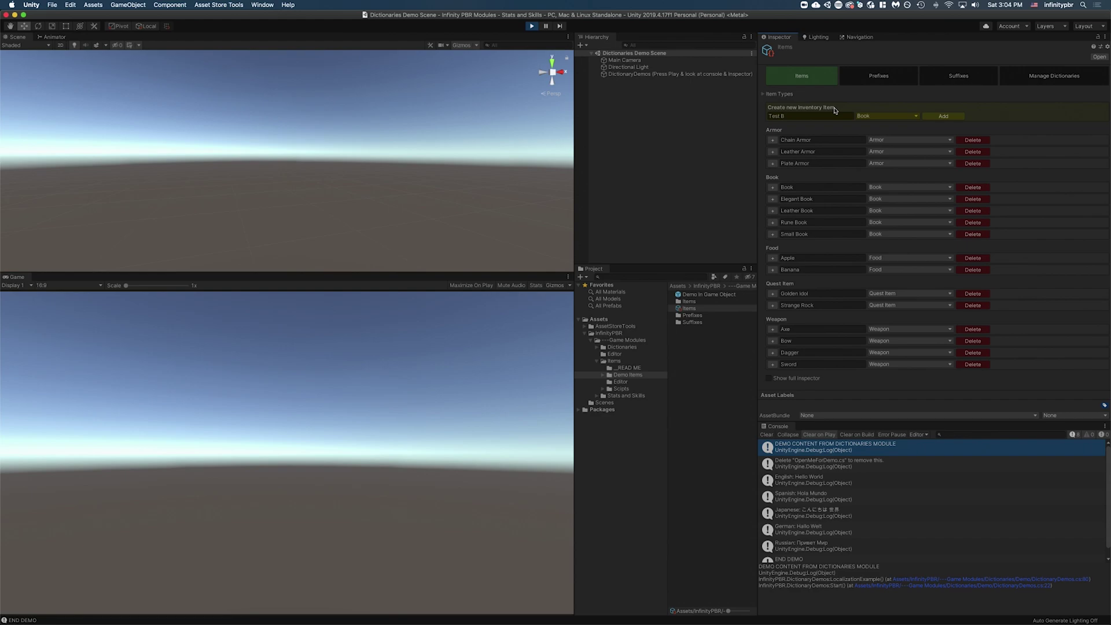
click(1033, 74)
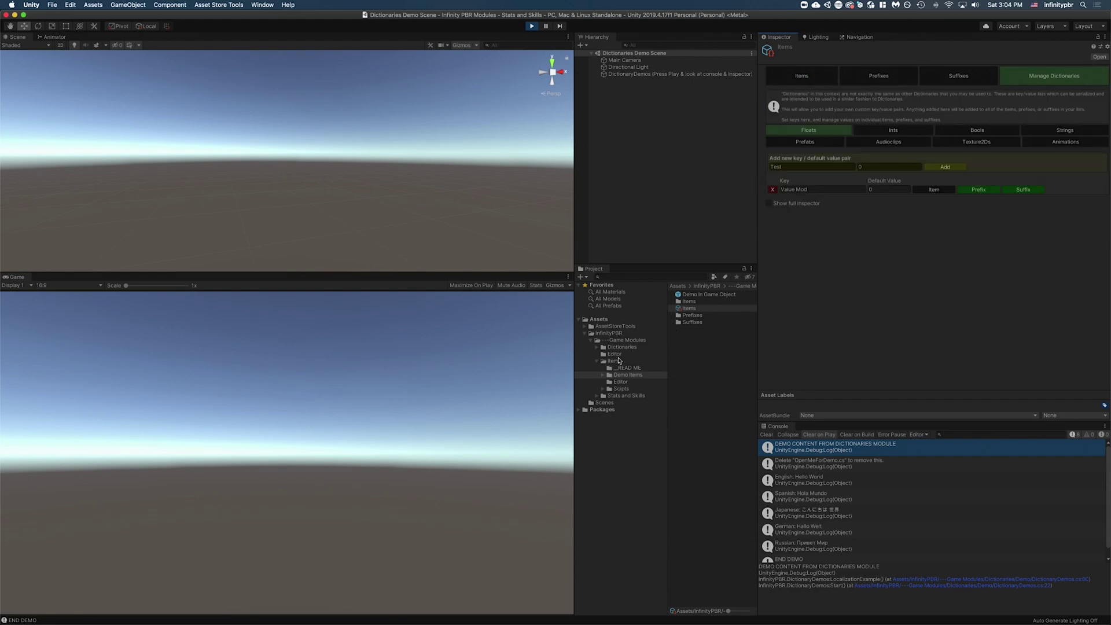
click(892, 128)
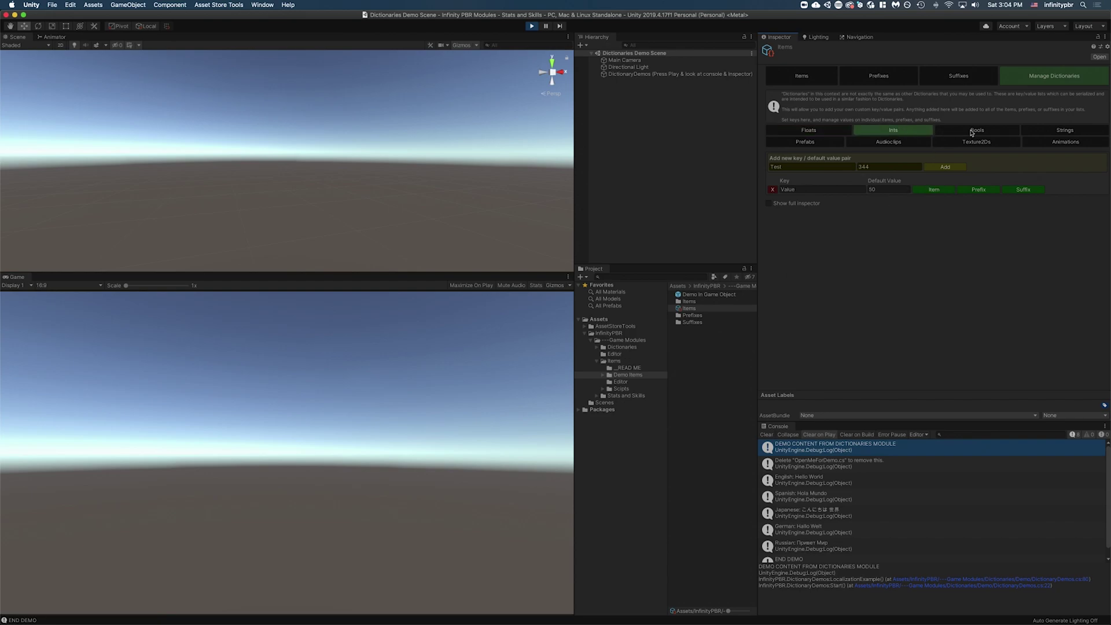
click(974, 131)
click(1064, 130)
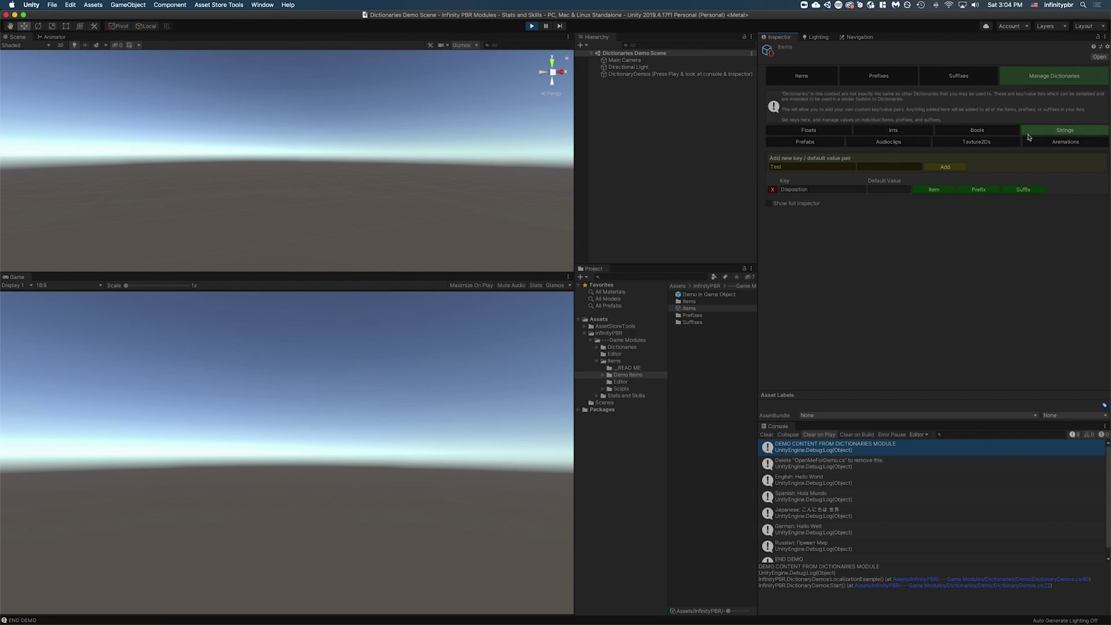
click(799, 143)
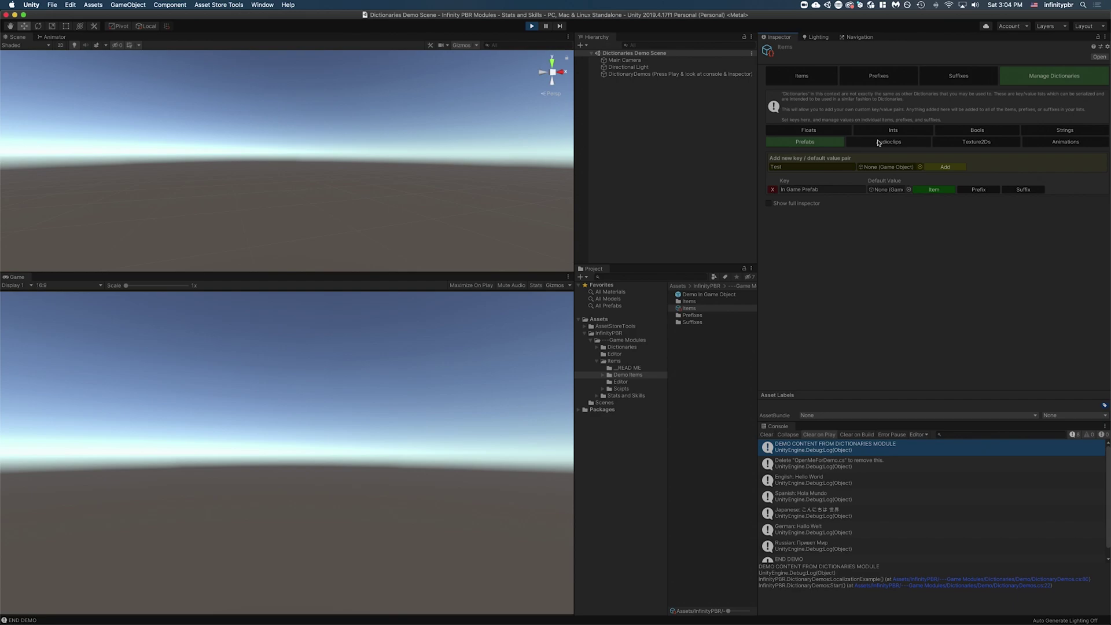
click(878, 142)
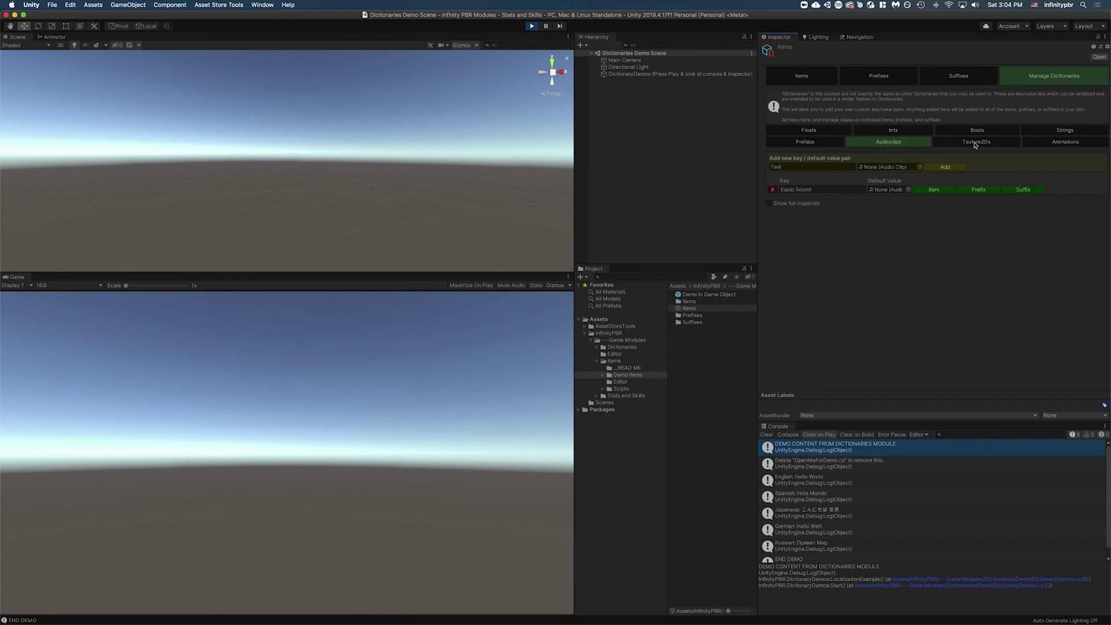
click(975, 143)
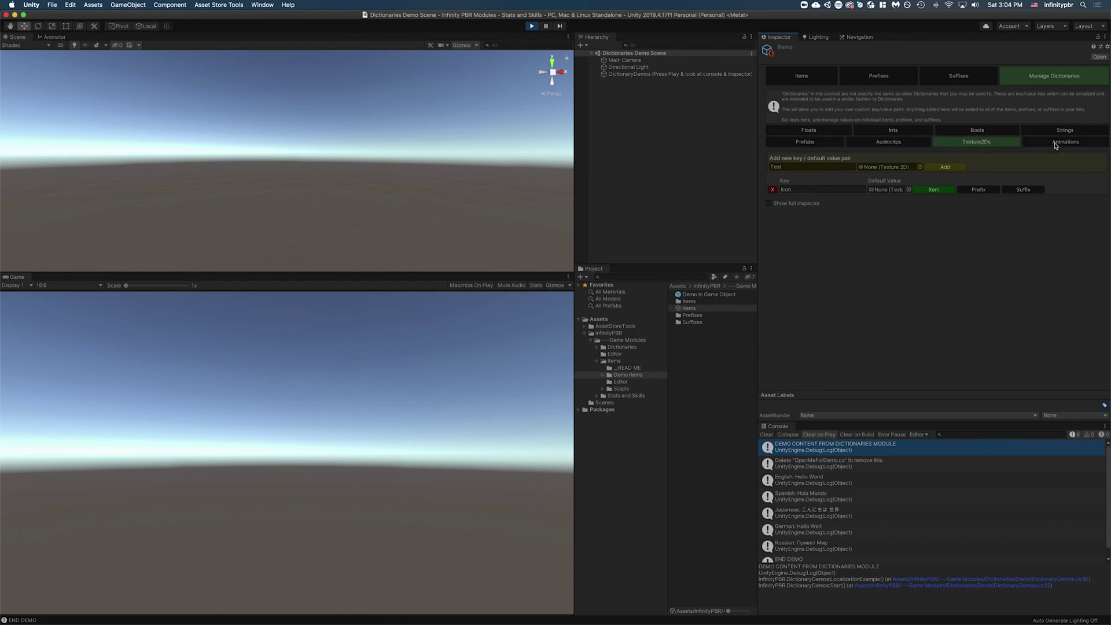
click(1055, 145)
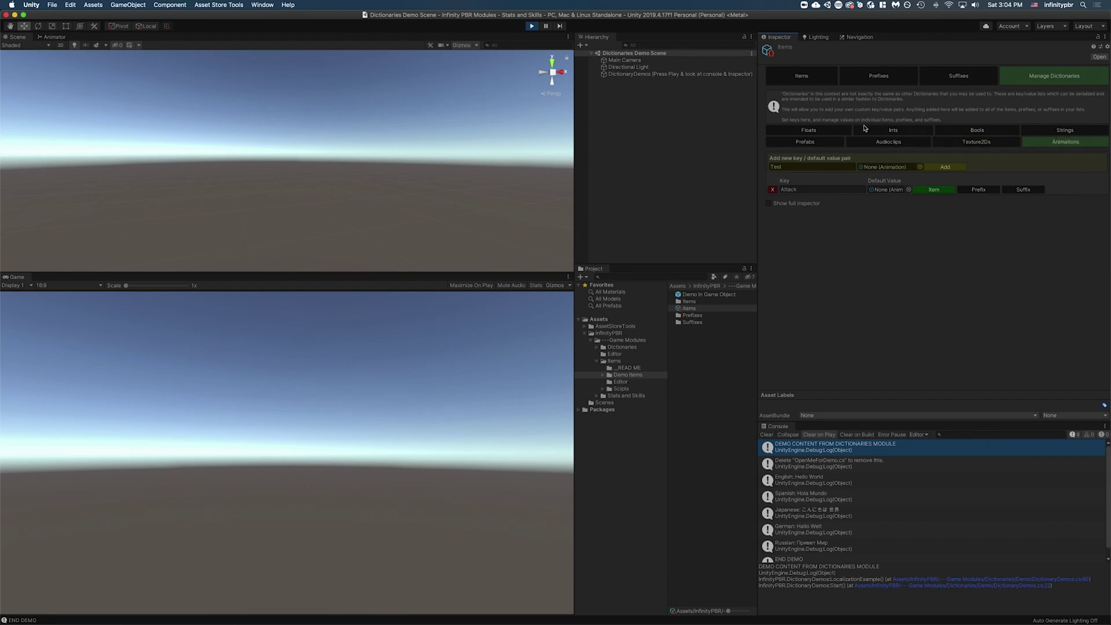
click(822, 130)
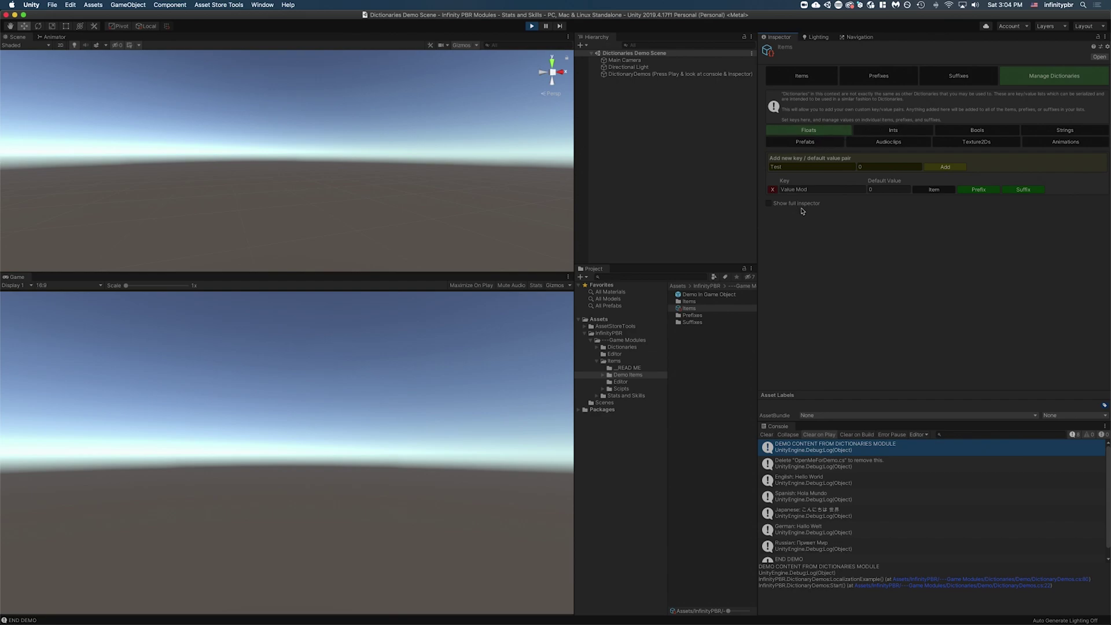
- Add a Demo Float key with default 1.5 to Floats, excluded from items
click(802, 167)
text(Demo Floa)
click(876, 167)
click(956, 167)
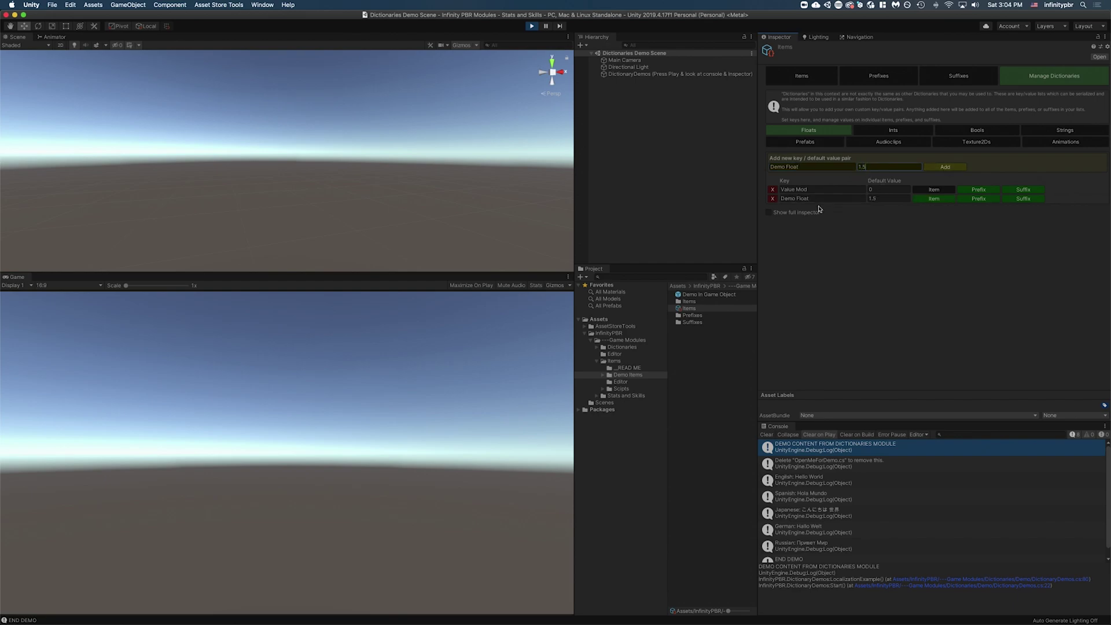
click(935, 199)
- Expand the Ancient prefix and the of Damage and of Fireballs suffixes to check Demo Float
click(884, 77)
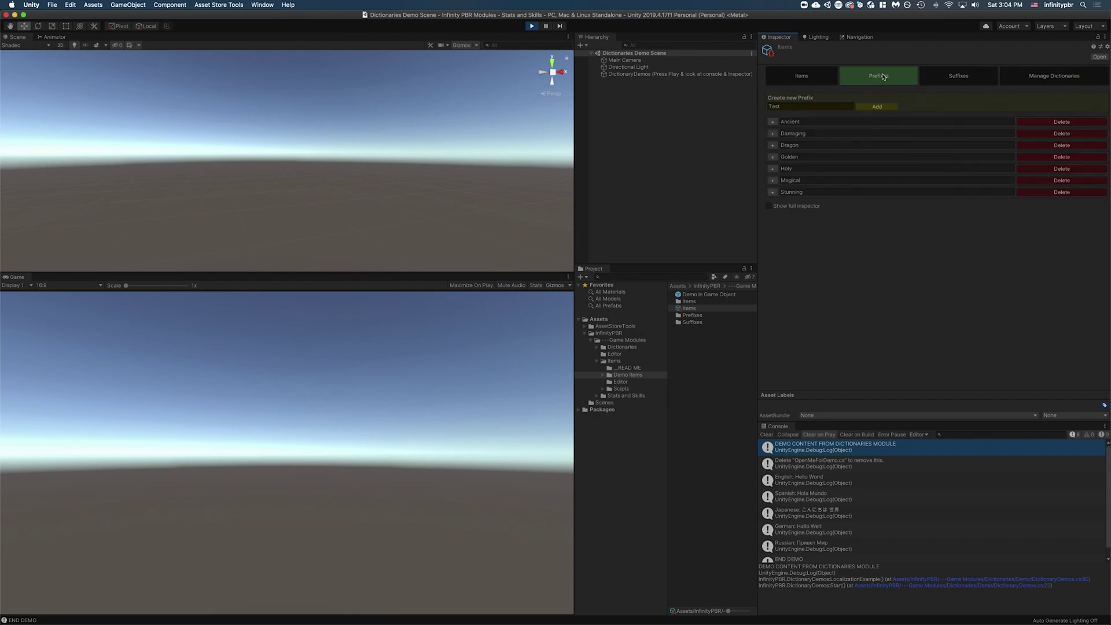
click(772, 121)
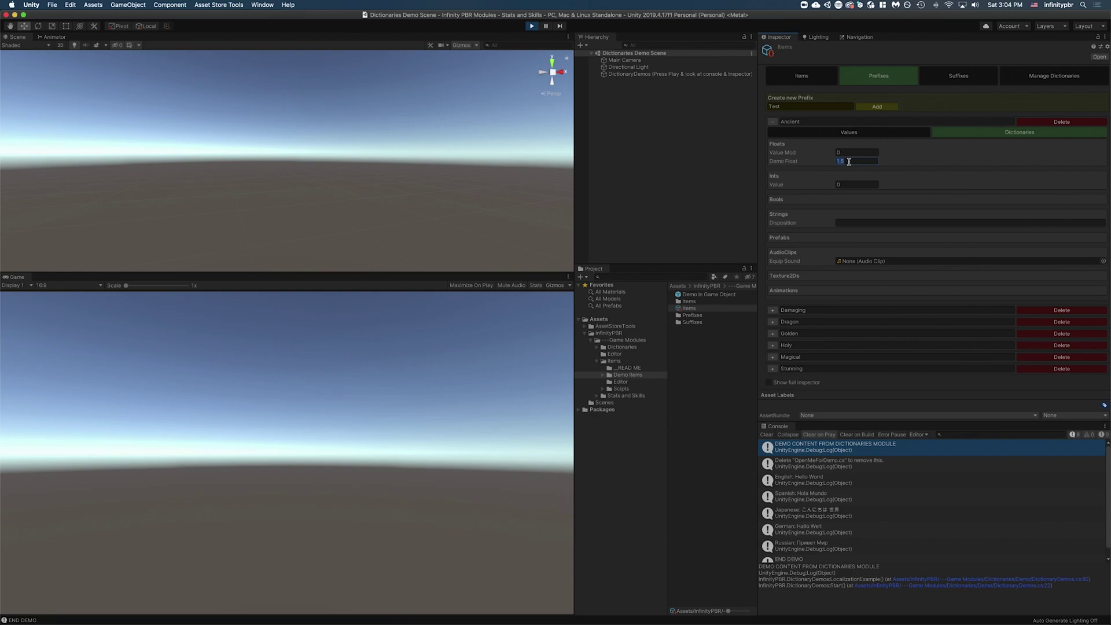
click(960, 78)
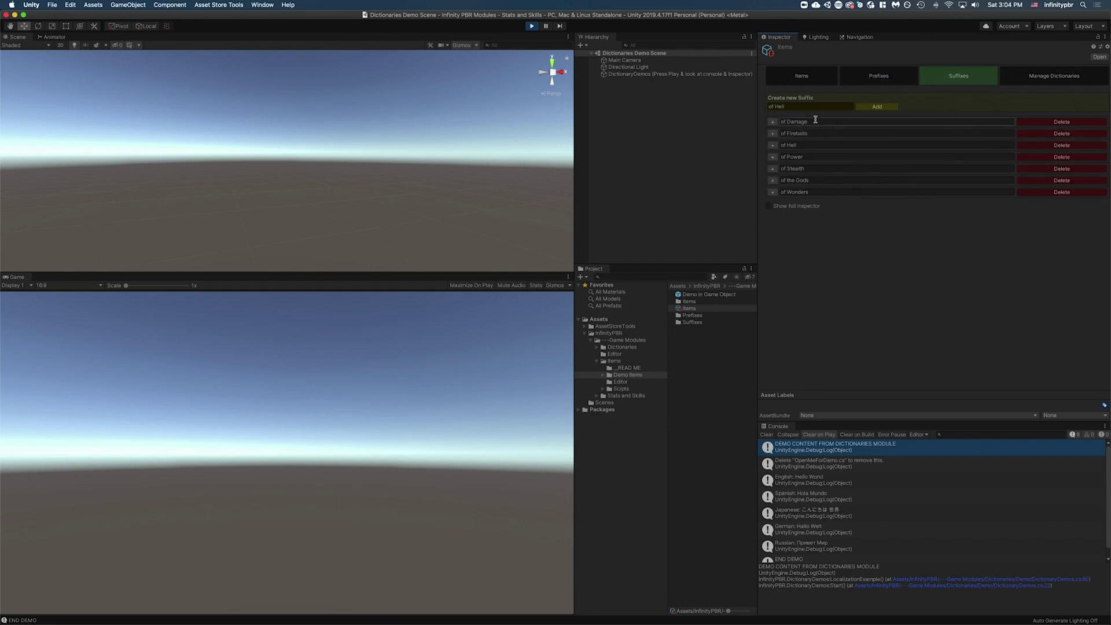
click(773, 122)
click(772, 149)
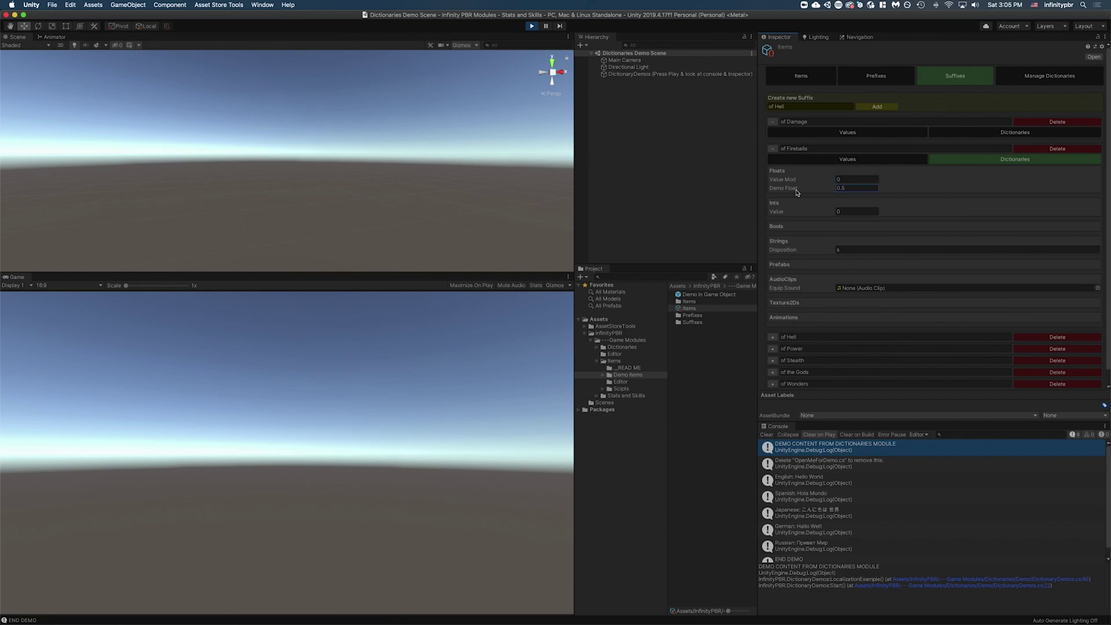
- Check Chain Armor's Value and set the Ancient prefix's Value Mod to 0.5
click(801, 78)
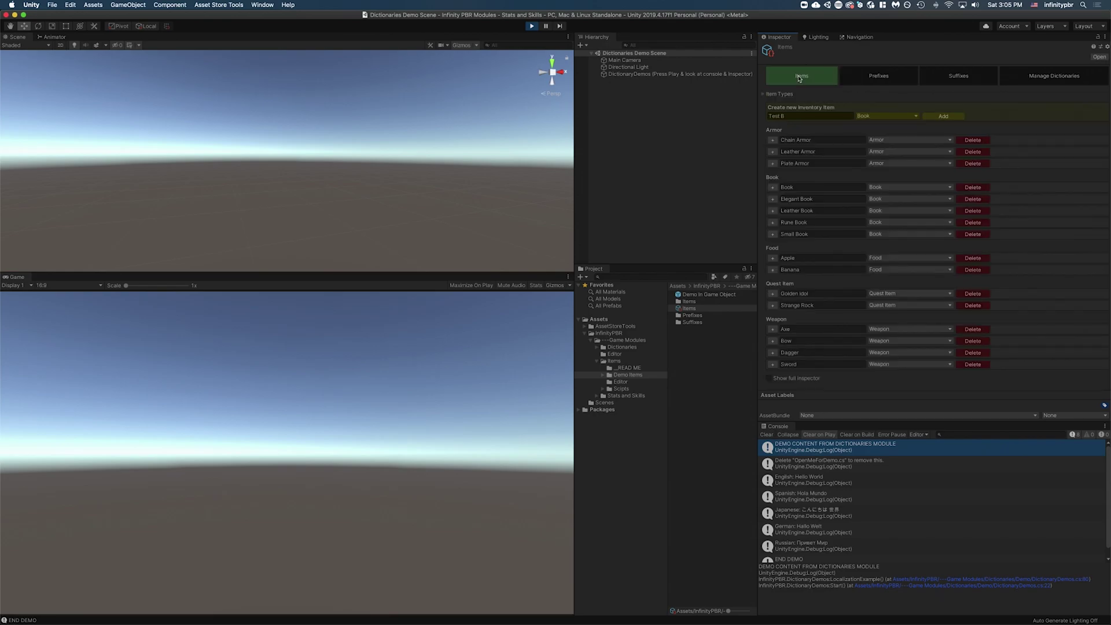
click(773, 140)
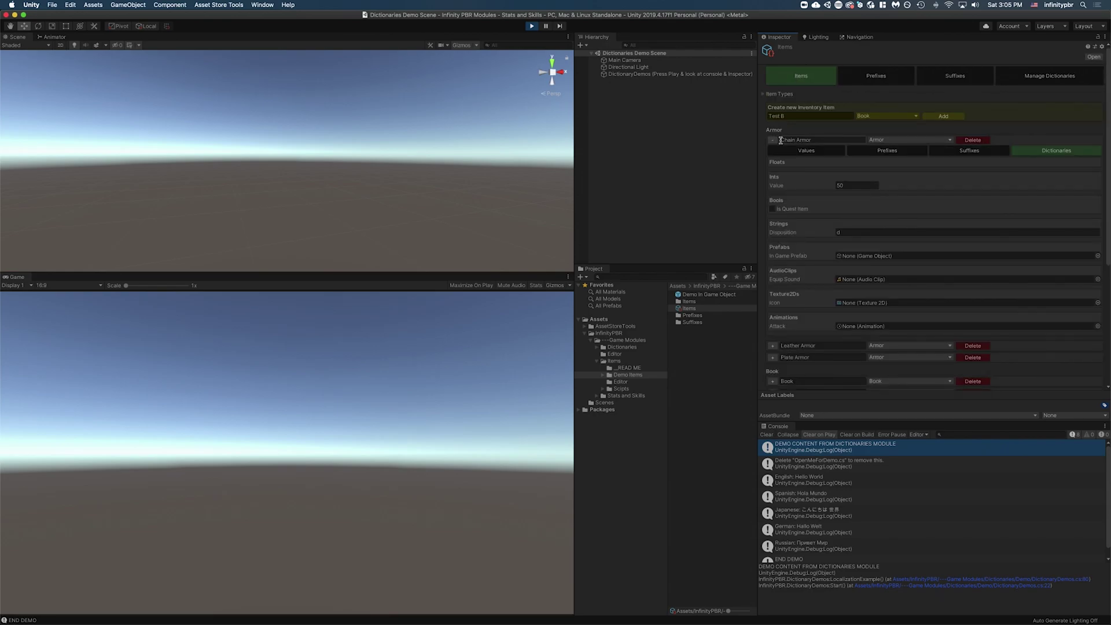
click(848, 186)
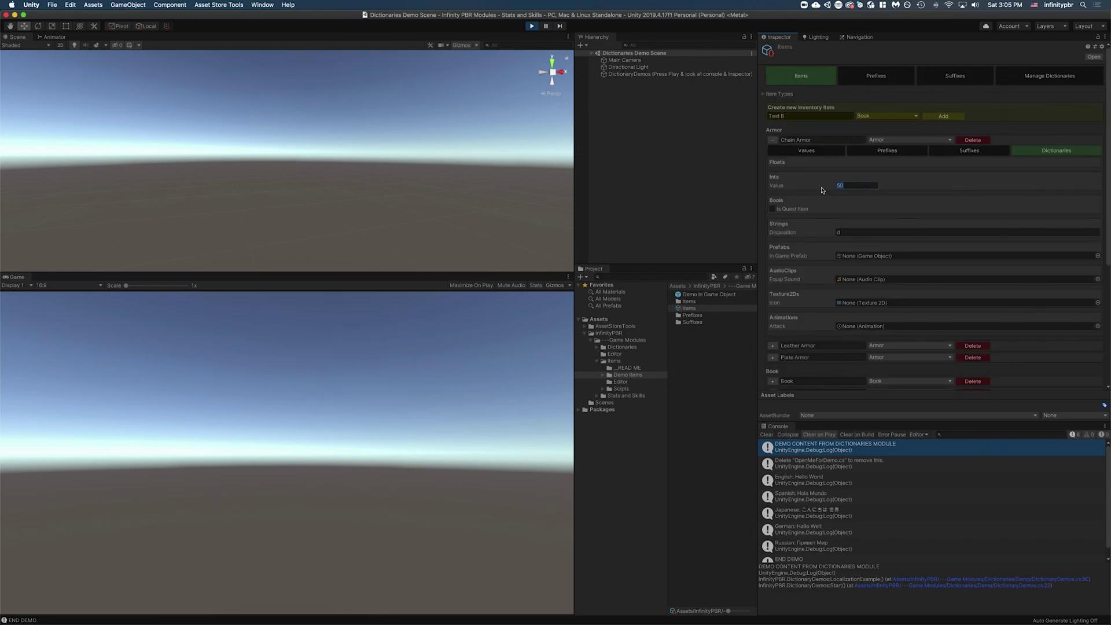
click(866, 78)
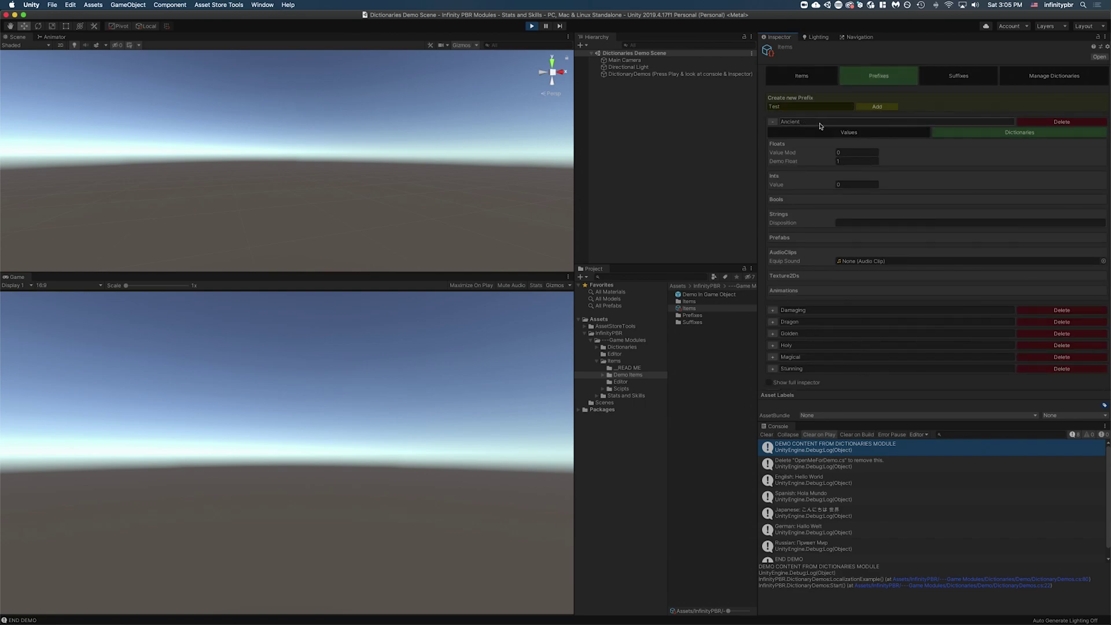
click(845, 153)
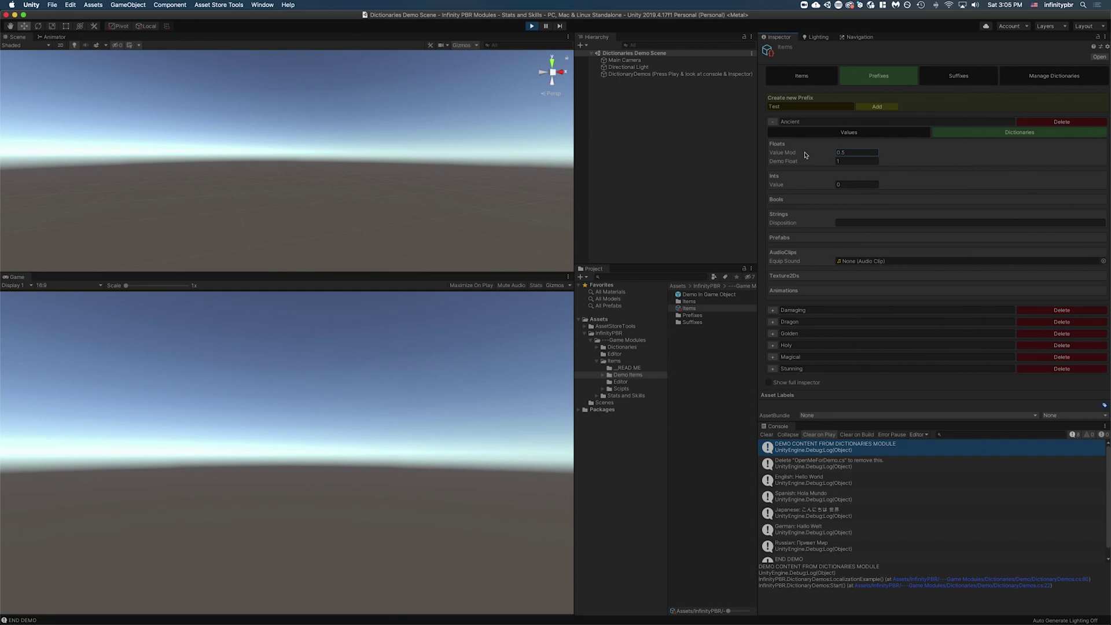
click(801, 76)
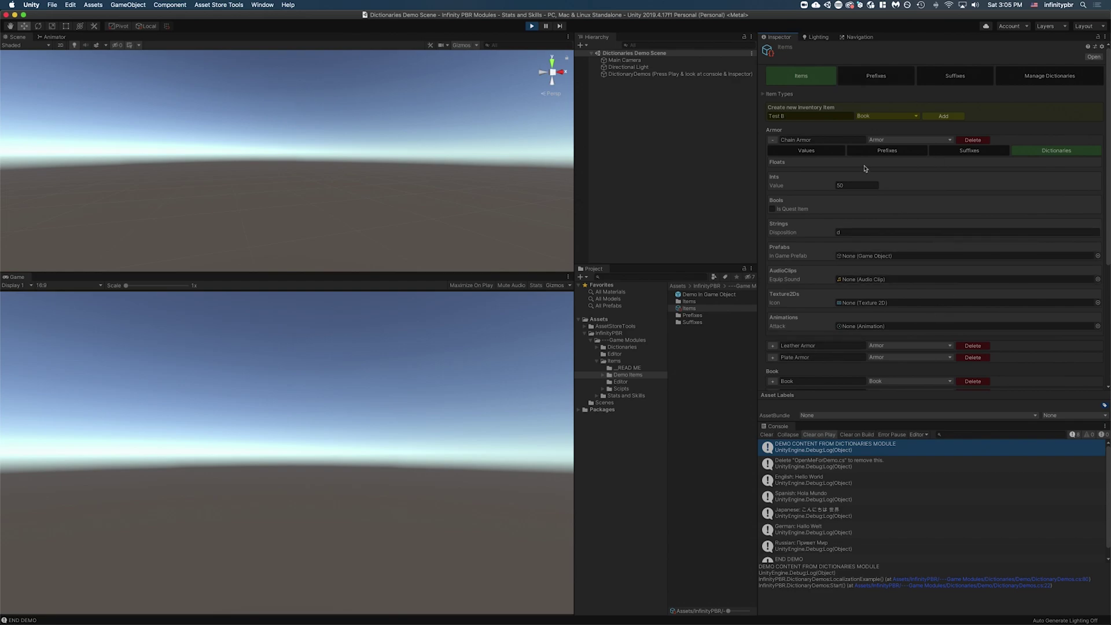
click(886, 77)
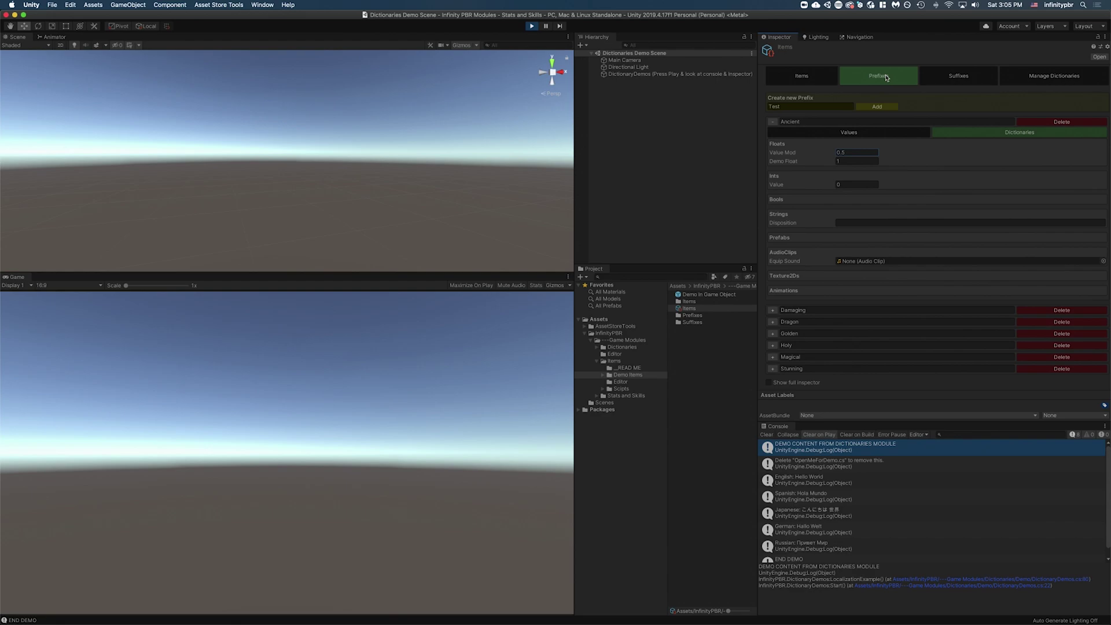
- Delete the Demo Float key in Manage Dictionaries, confirming with Yes
click(1036, 76)
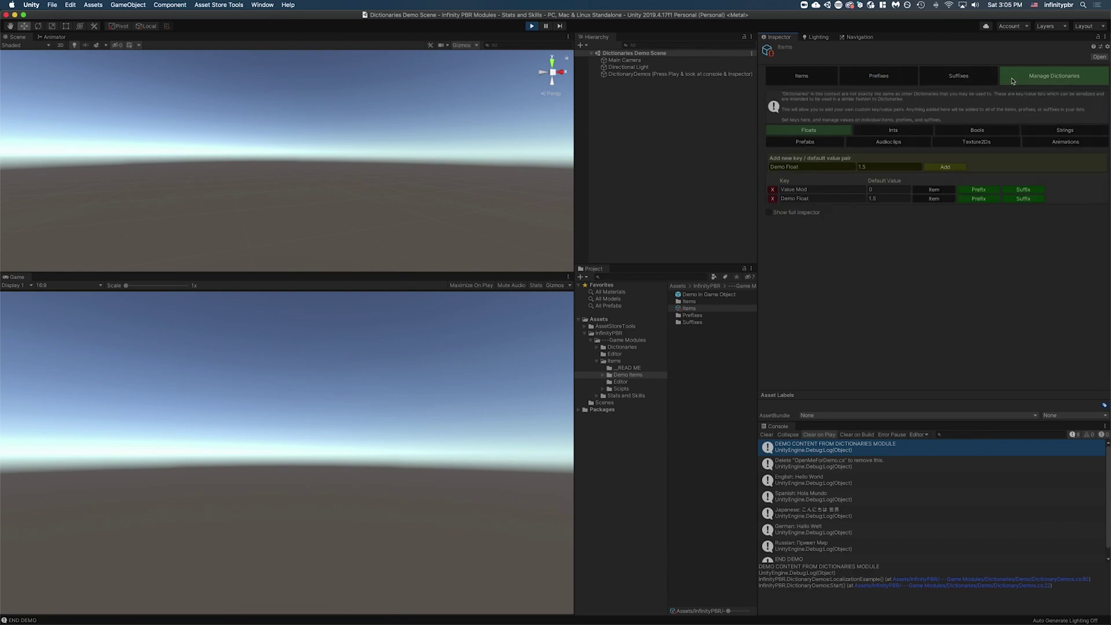
click(772, 199)
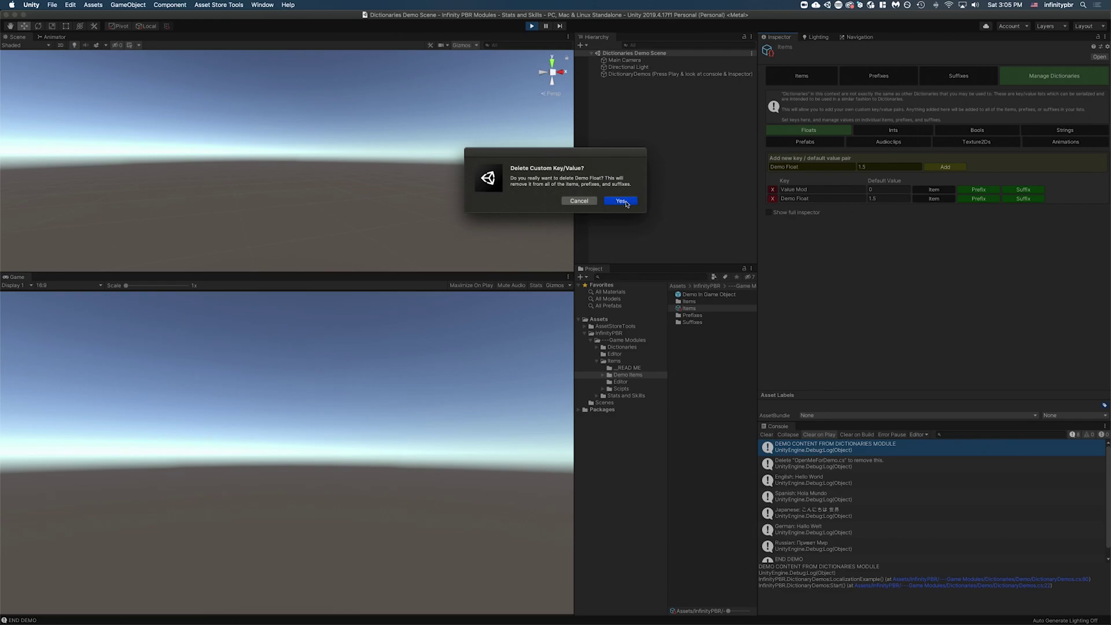
click(621, 201)
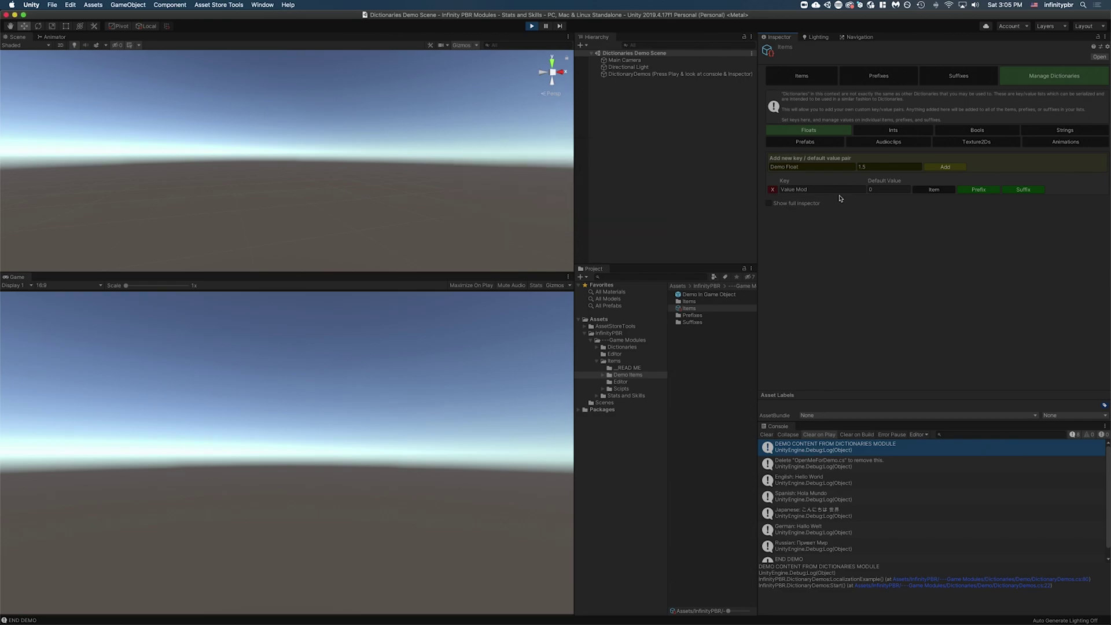
click(893, 131)
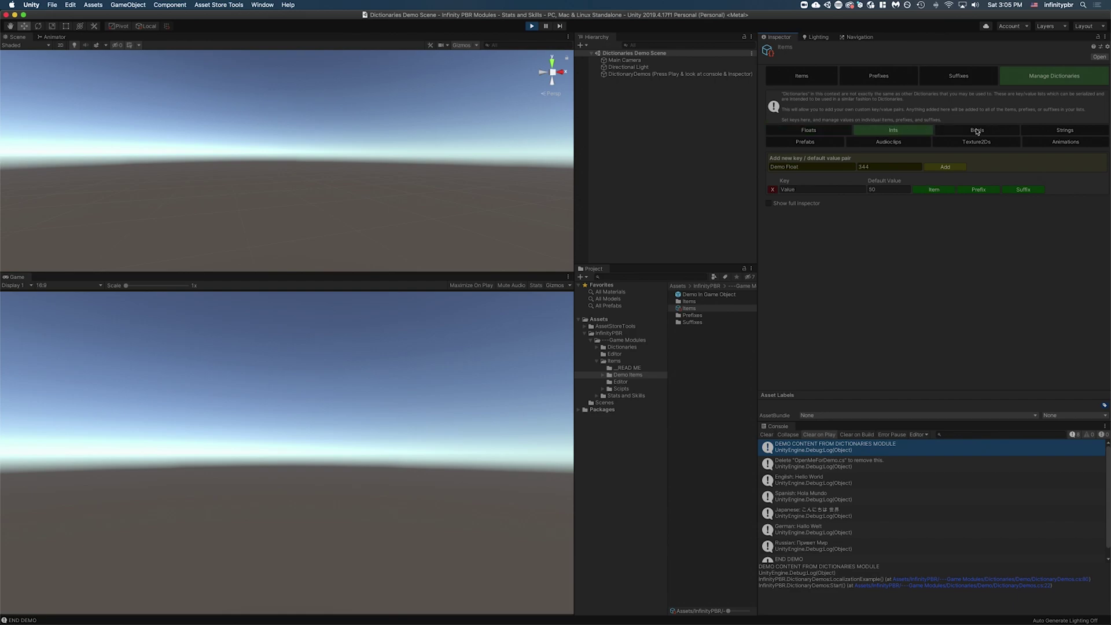
- Review the Bools, Strings, Animations, Prefabs and Audioclips keys, then view Chain Armor in Items
click(977, 130)
click(1065, 130)
click(1066, 141)
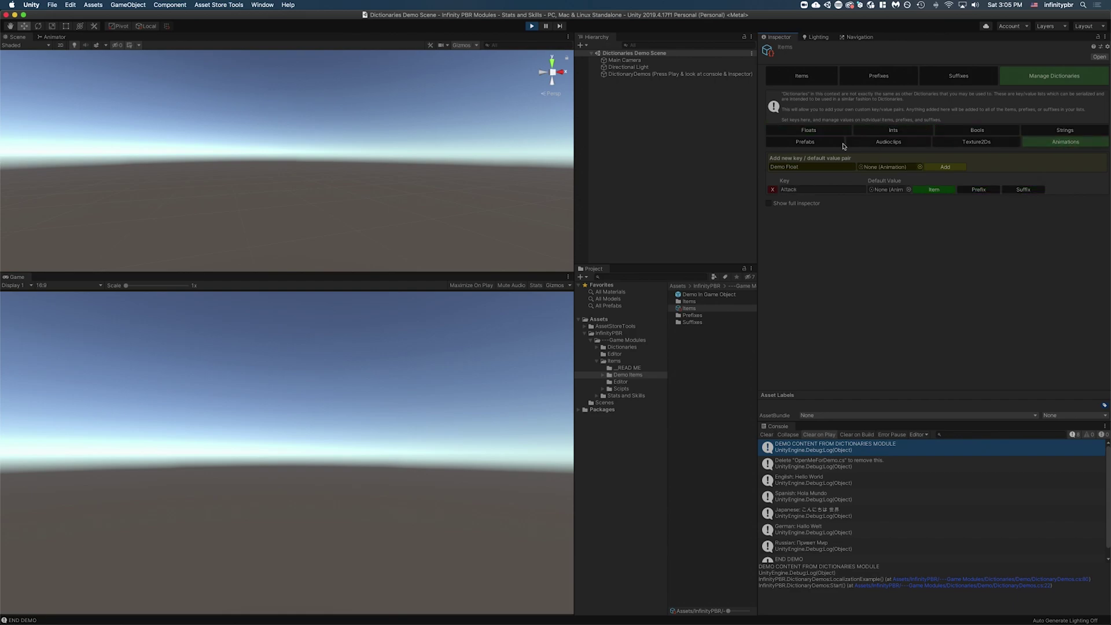
click(805, 142)
click(888, 141)
click(793, 80)
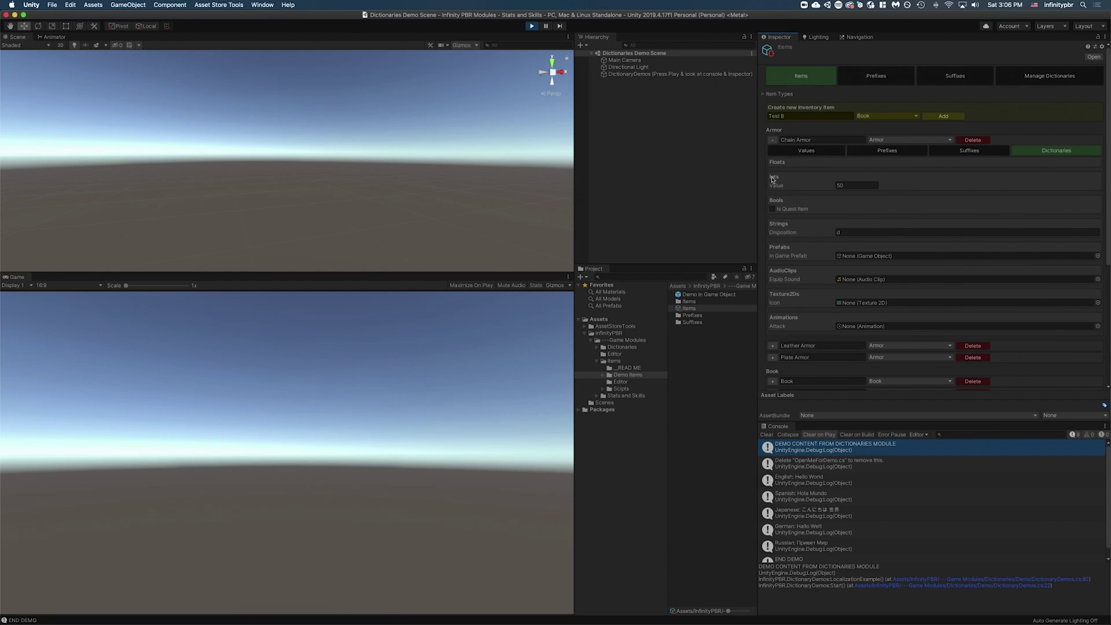
click(772, 209)
- Collapse Chain Armor and add a new item type named Craftable
click(772, 140)
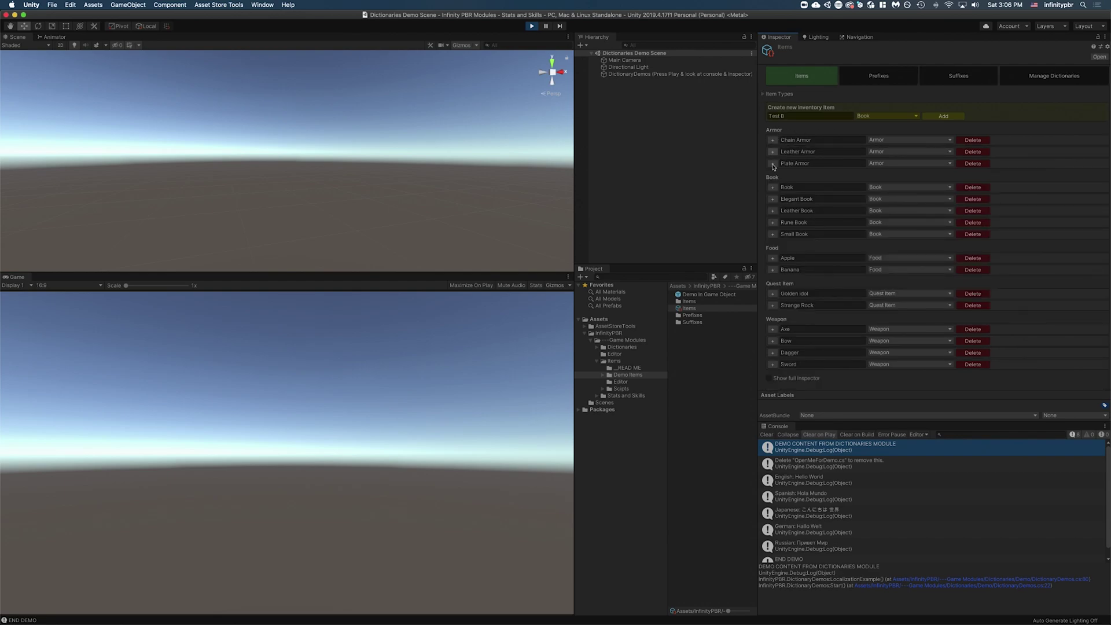
click(764, 95)
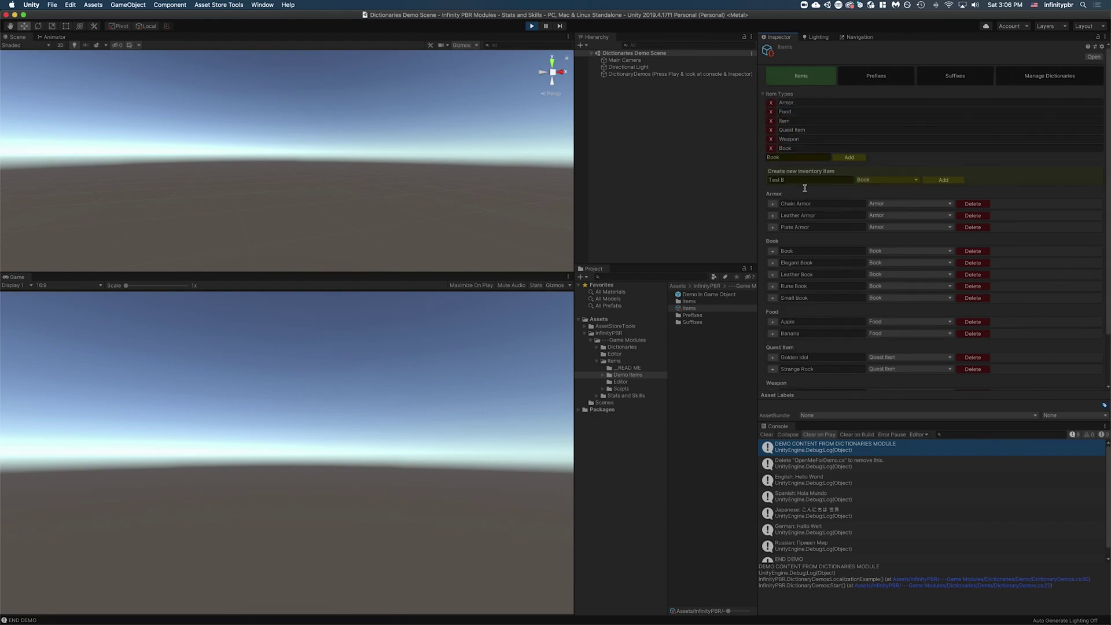
click(789, 157)
text(Craftable)
click(849, 158)
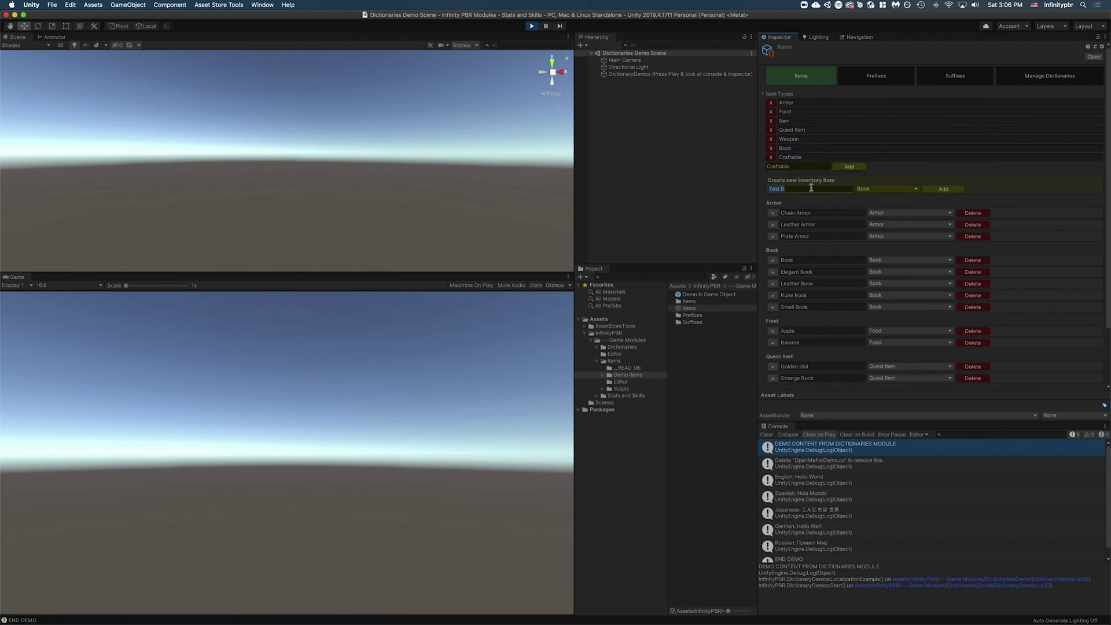
click(762, 94)
- Create a Red Flower inventory item with type Craftable
click(802, 116)
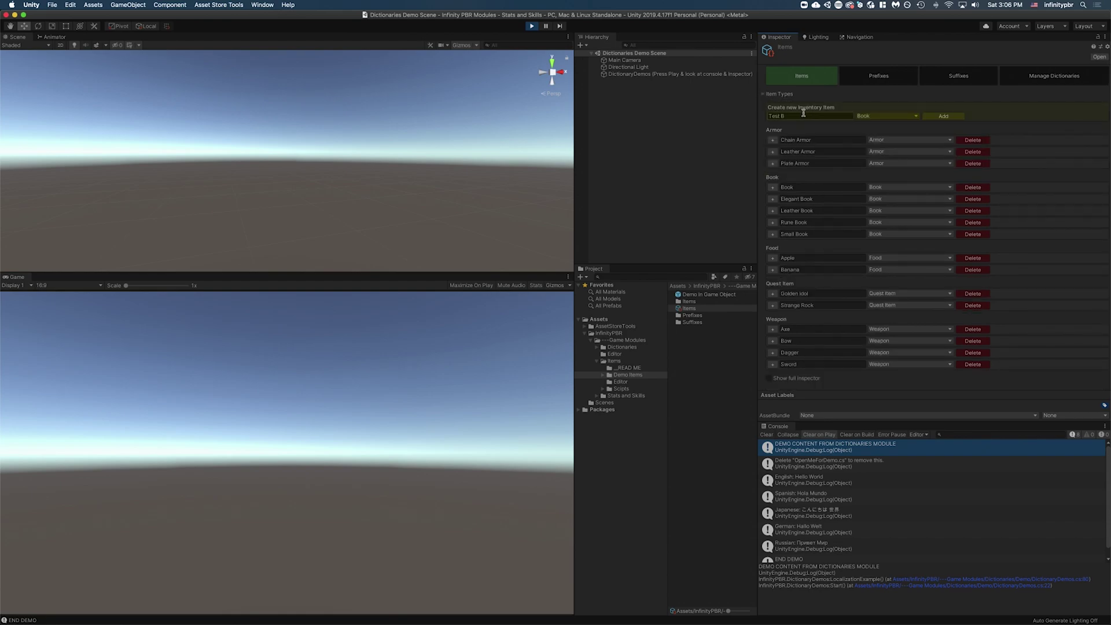
text(Red Flower)
click(900, 115)
click(880, 126)
click(944, 116)
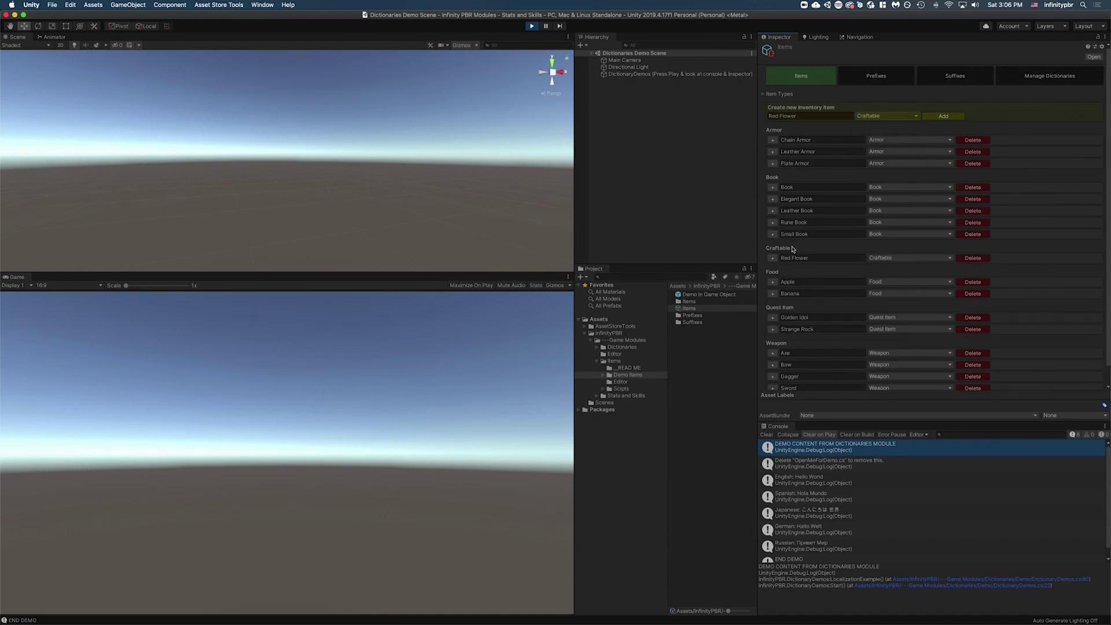
- Switch Red Flower's type to Item, then back to Craftable
click(891, 259)
click(884, 231)
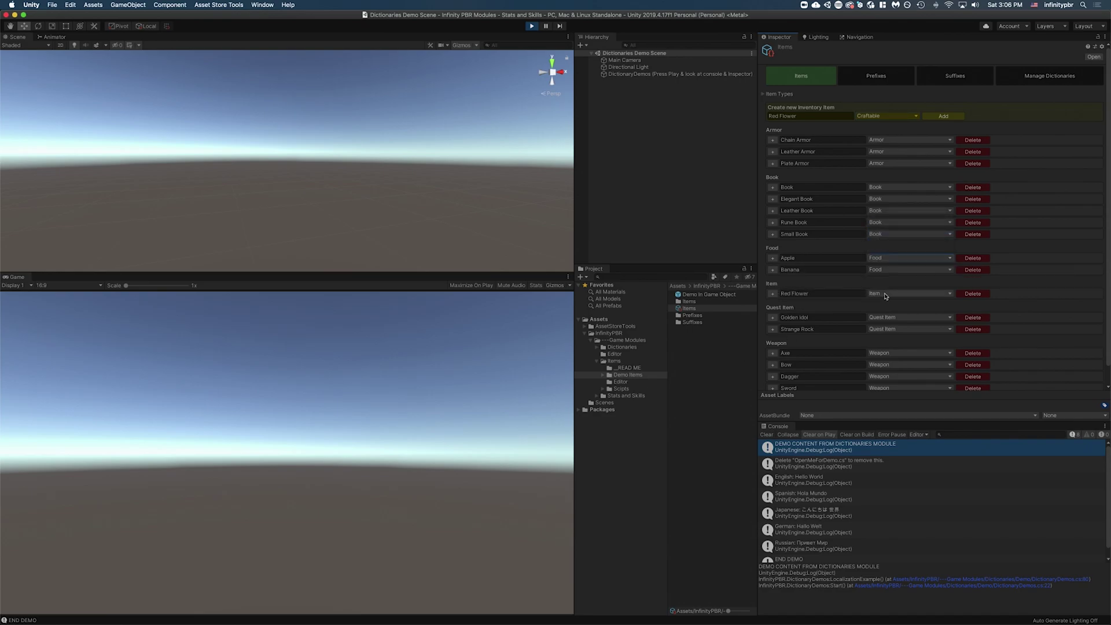
click(906, 293)
click(890, 323)
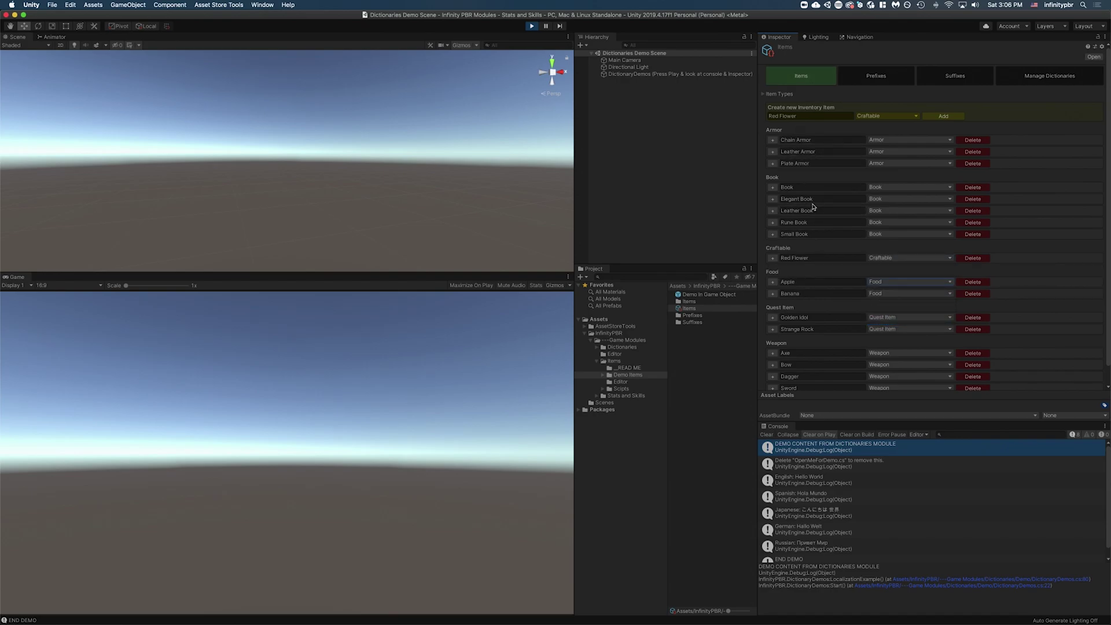
scroll(811, 207, down, 1)
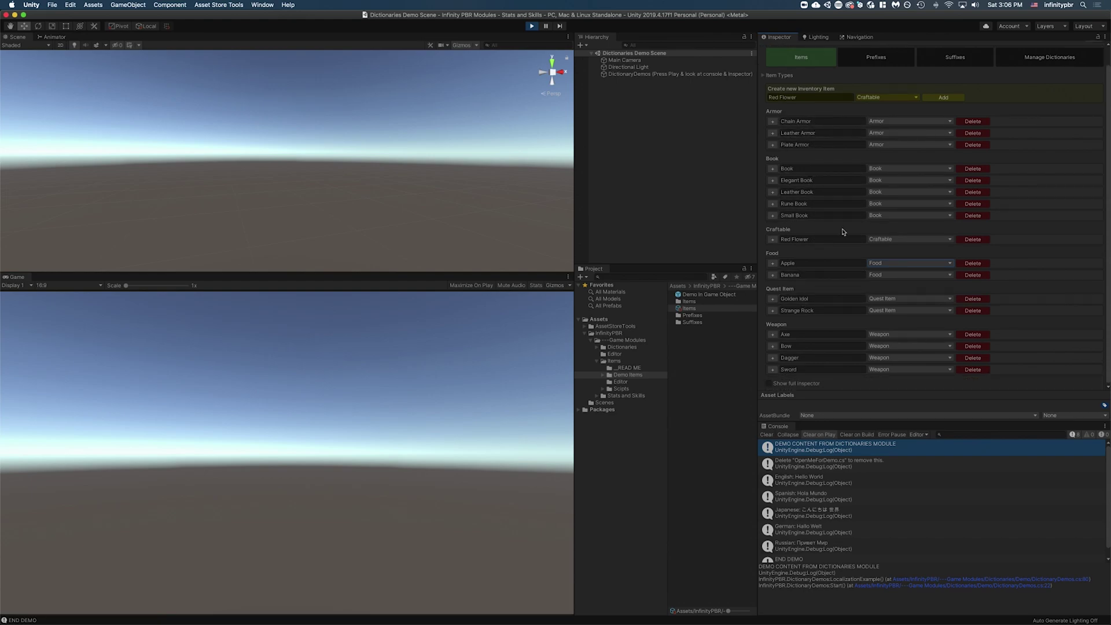
scroll(843, 233, up, 1)
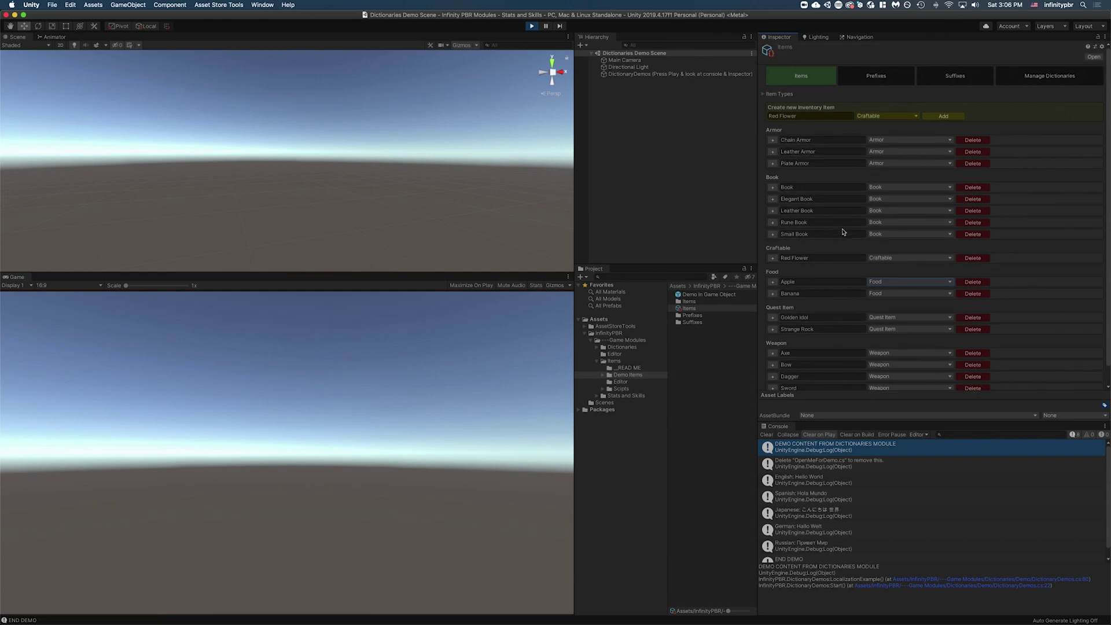
- Test renaming the Armor item type to Armor2 and check Chain Armor's type choices
click(764, 94)
click(812, 103)
click(812, 103)
text(2)
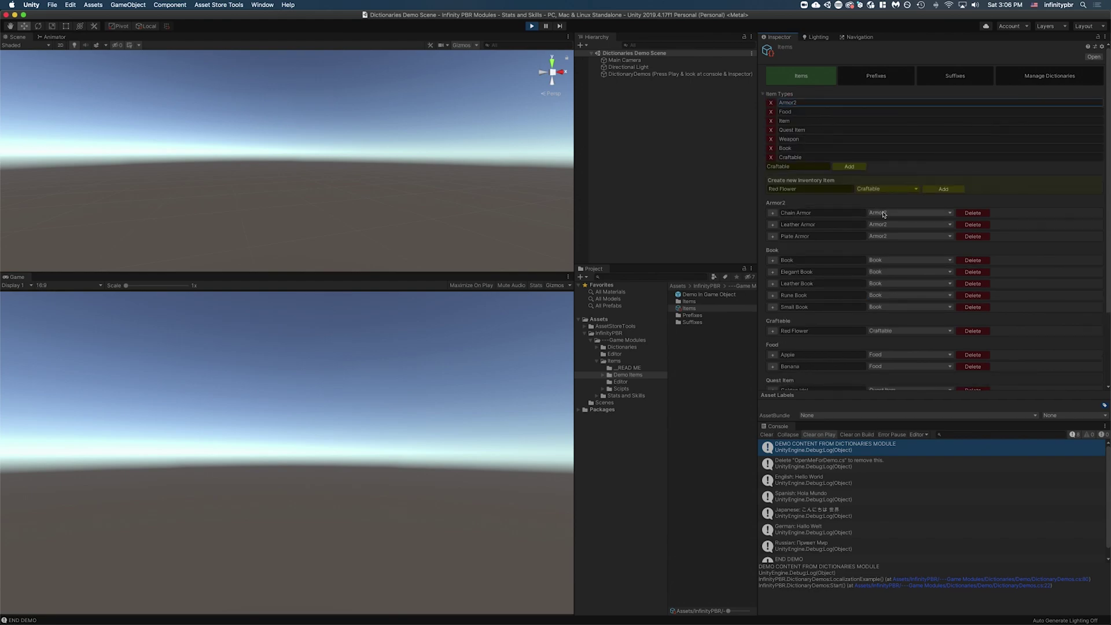
click(896, 215)
click(810, 101)
click(764, 94)
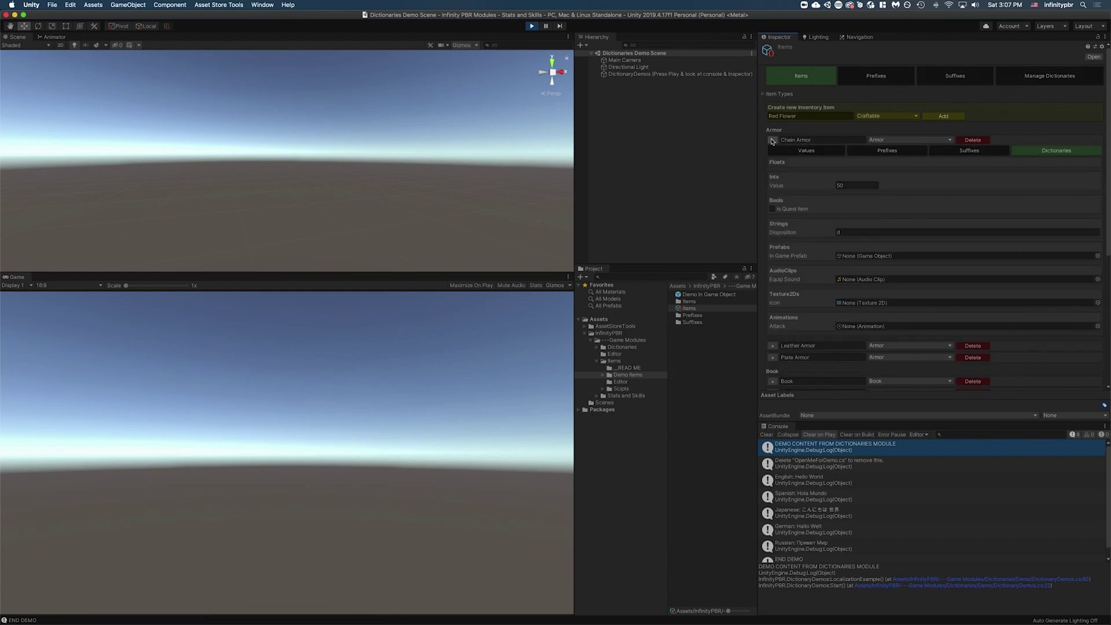
- Add Armor Class as a base value on Chain Armor
click(803, 151)
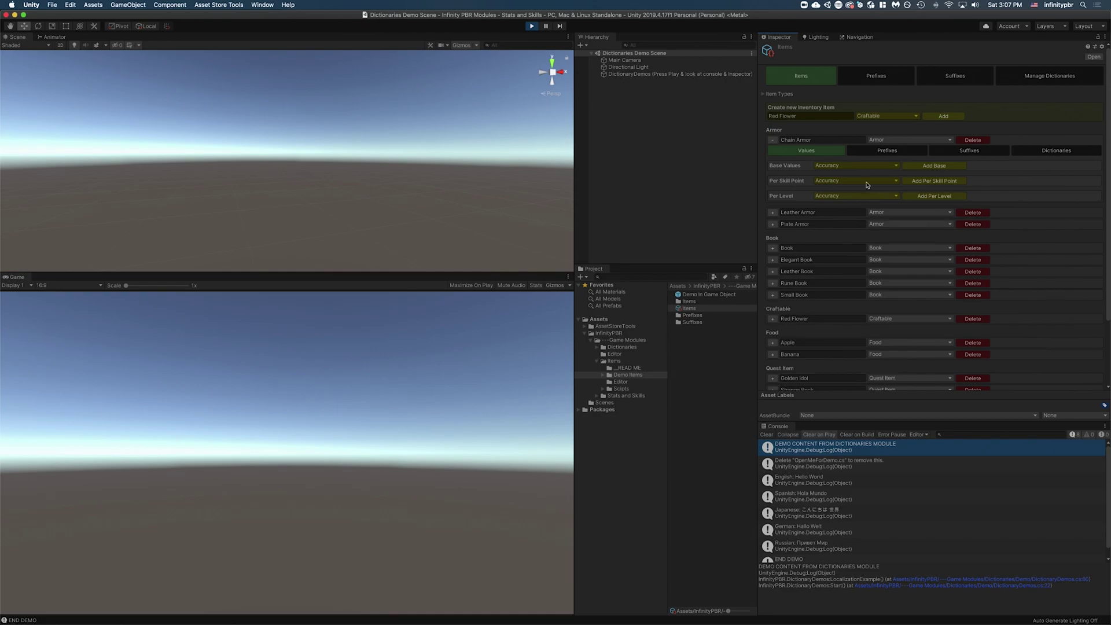
click(849, 166)
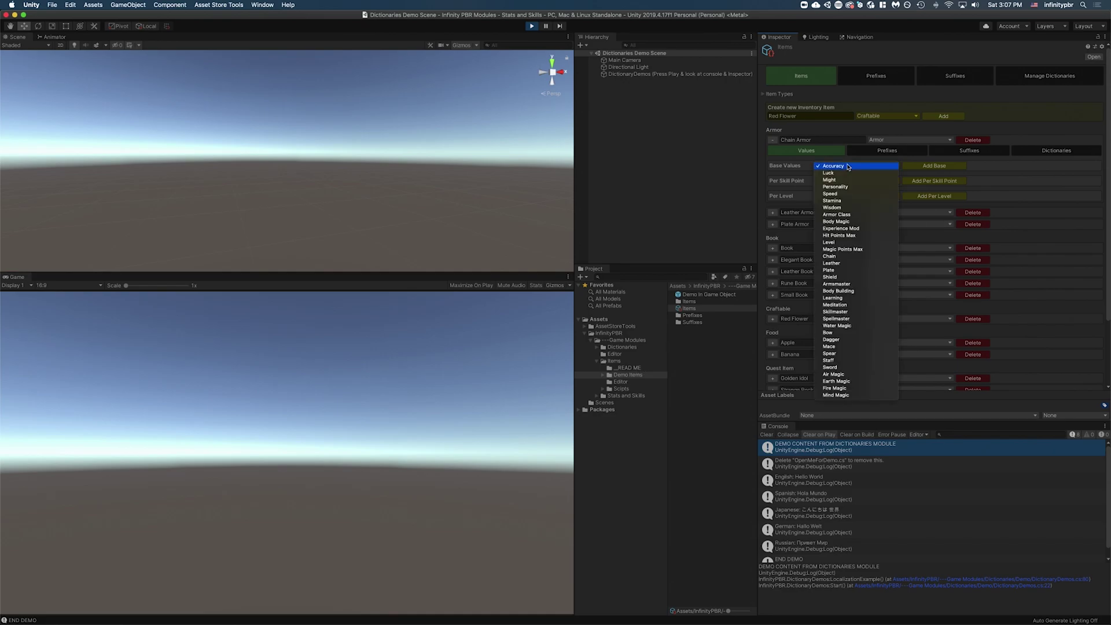
click(784, 168)
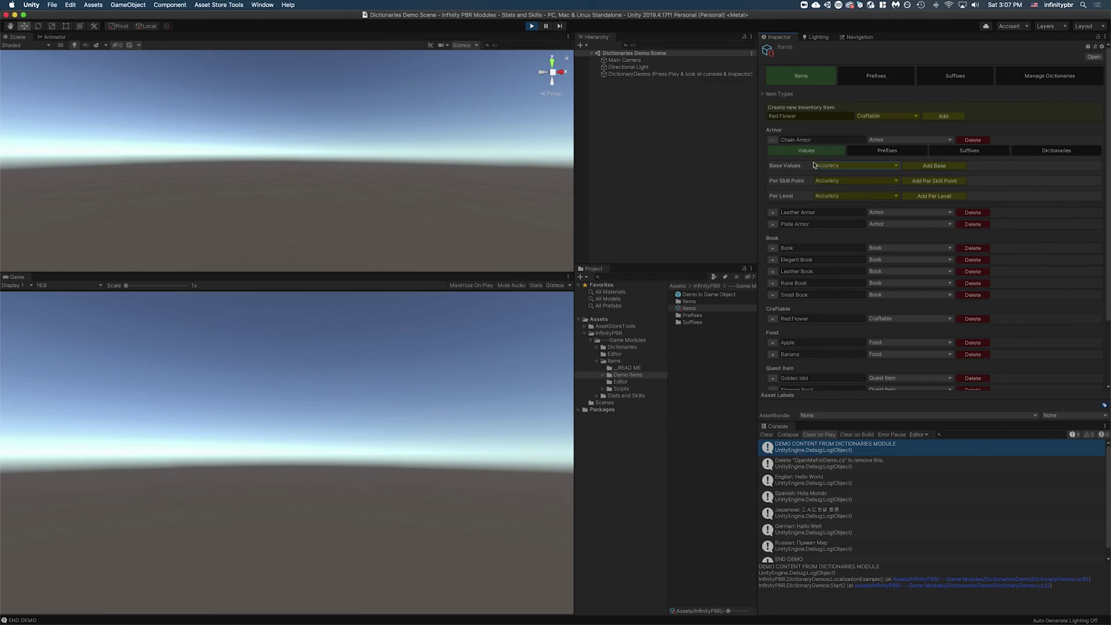
click(851, 167)
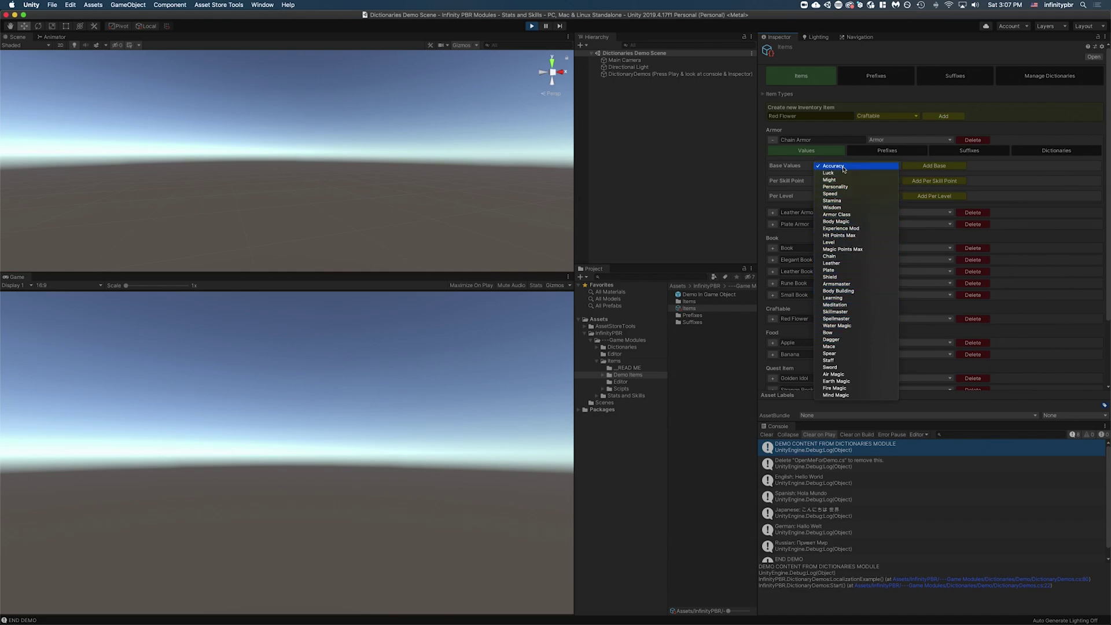
click(842, 222)
click(924, 168)
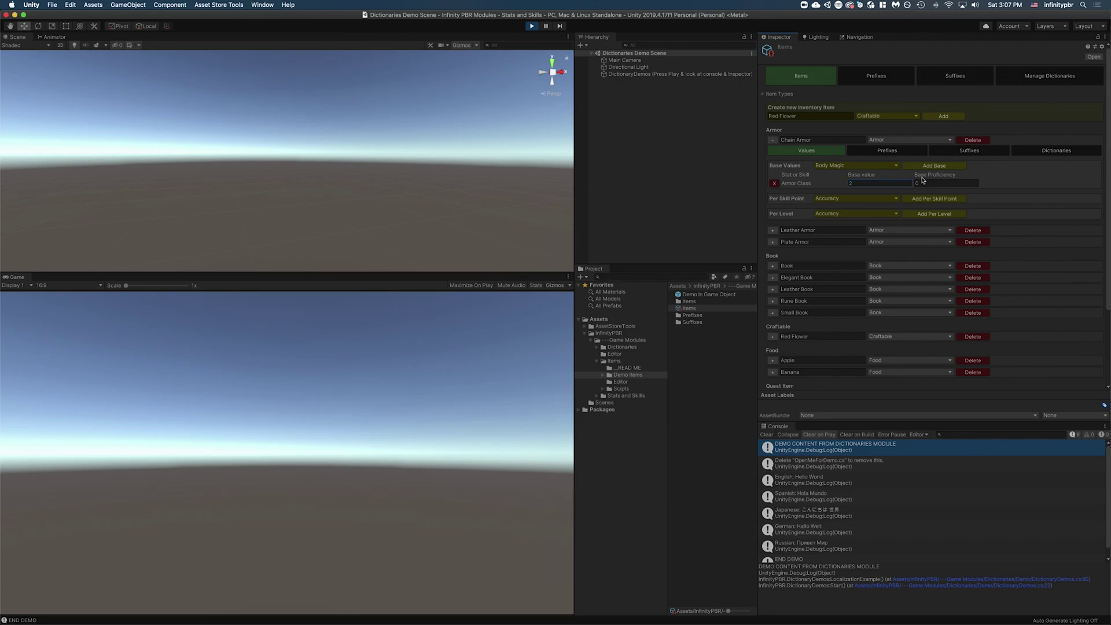
- Expand Leather Armor and reopen Chain Armor's values section
click(773, 229)
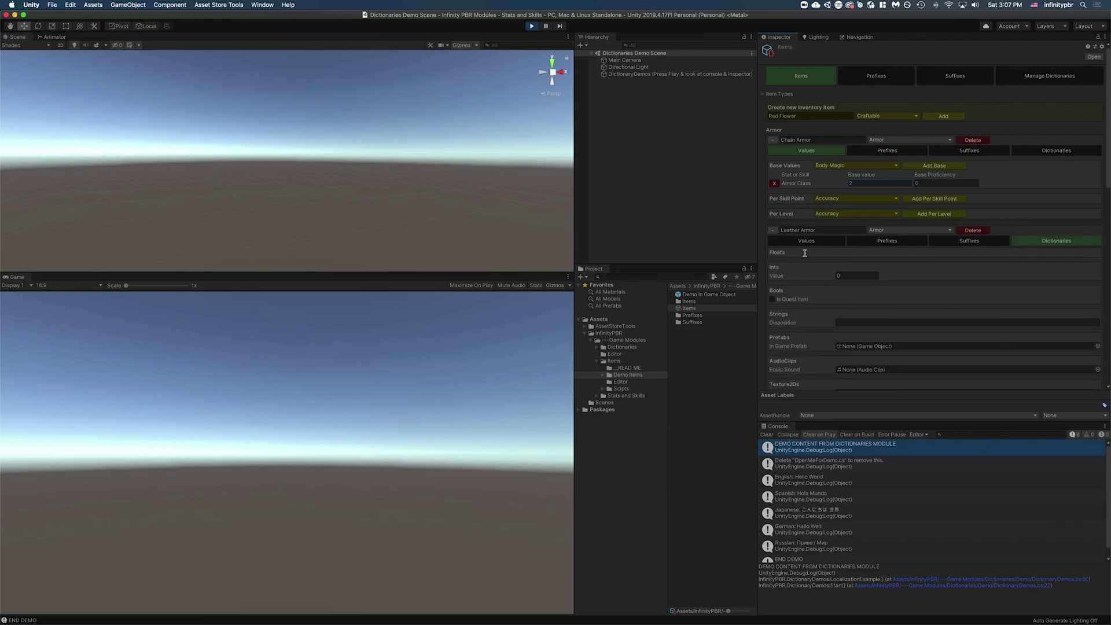
click(823, 152)
click(822, 152)
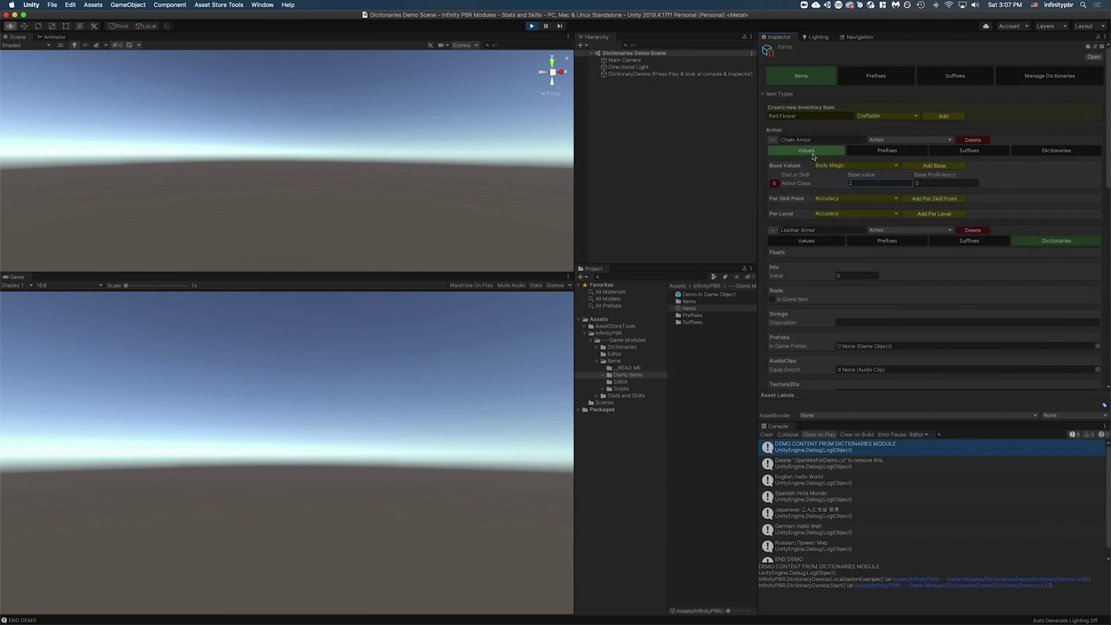
- Add Armor Class as a base value on Leather Armor and Plate Armor
click(842, 258)
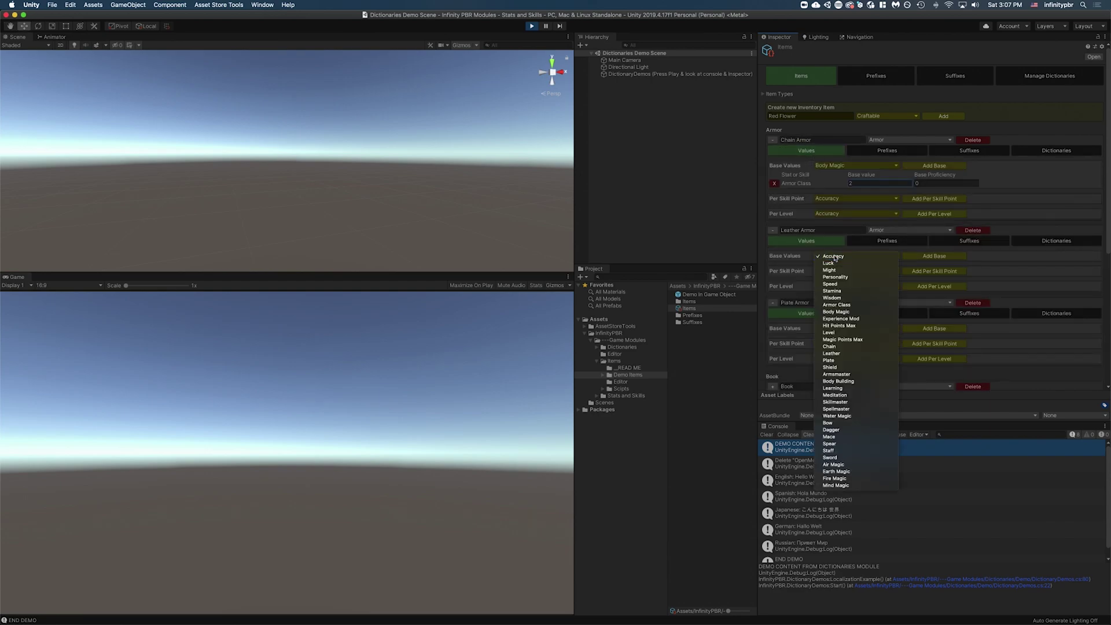
click(934, 257)
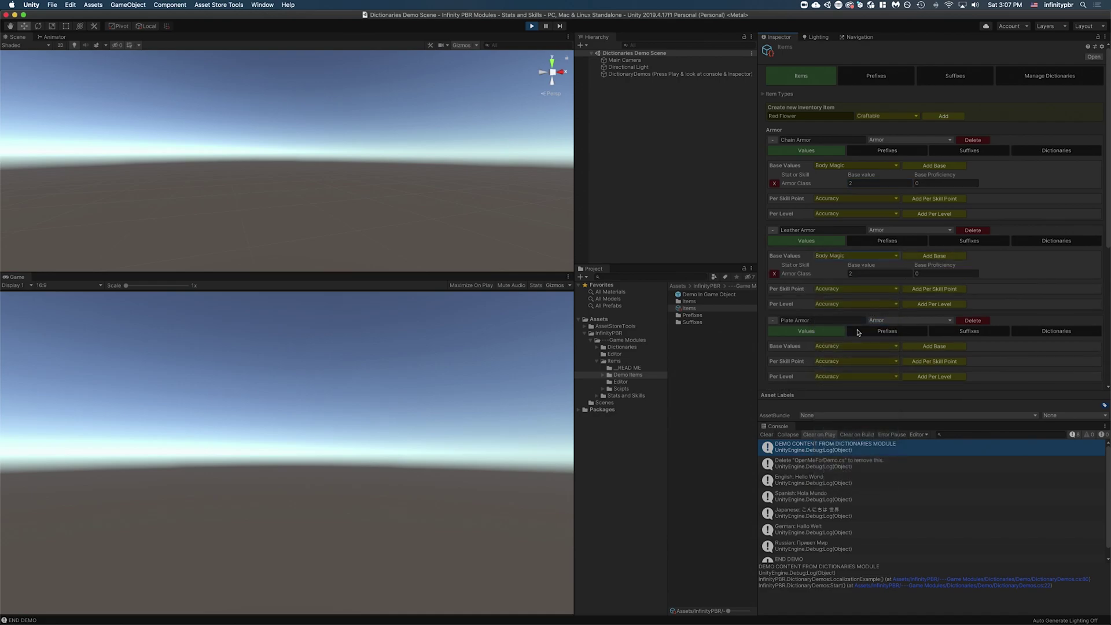
scroll(835, 263, down, 3)
click(834, 264)
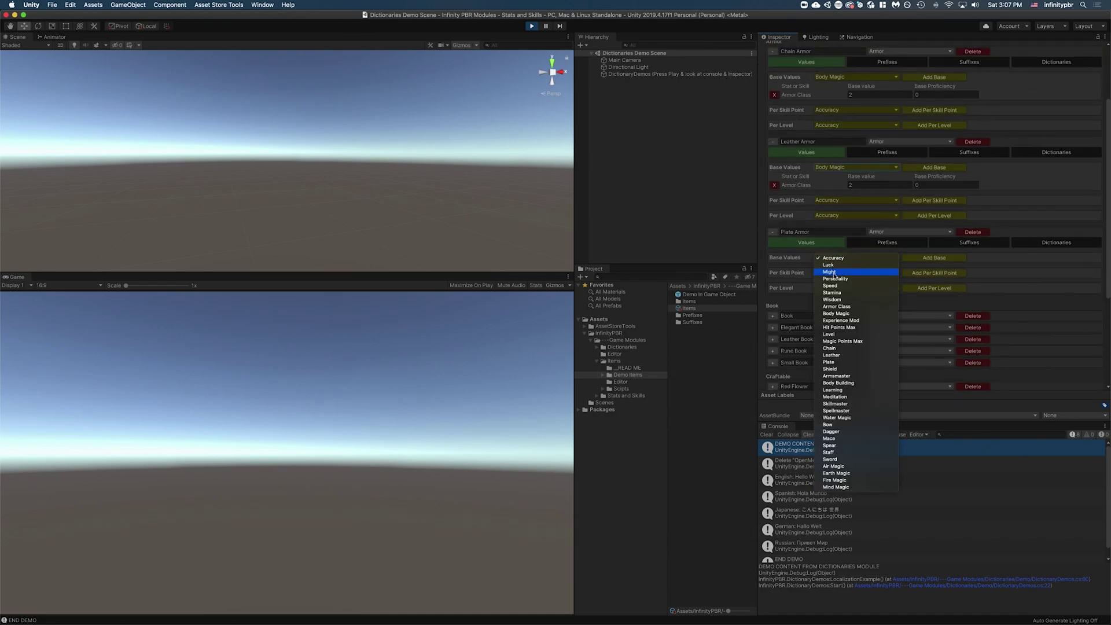
click(839, 307)
click(930, 258)
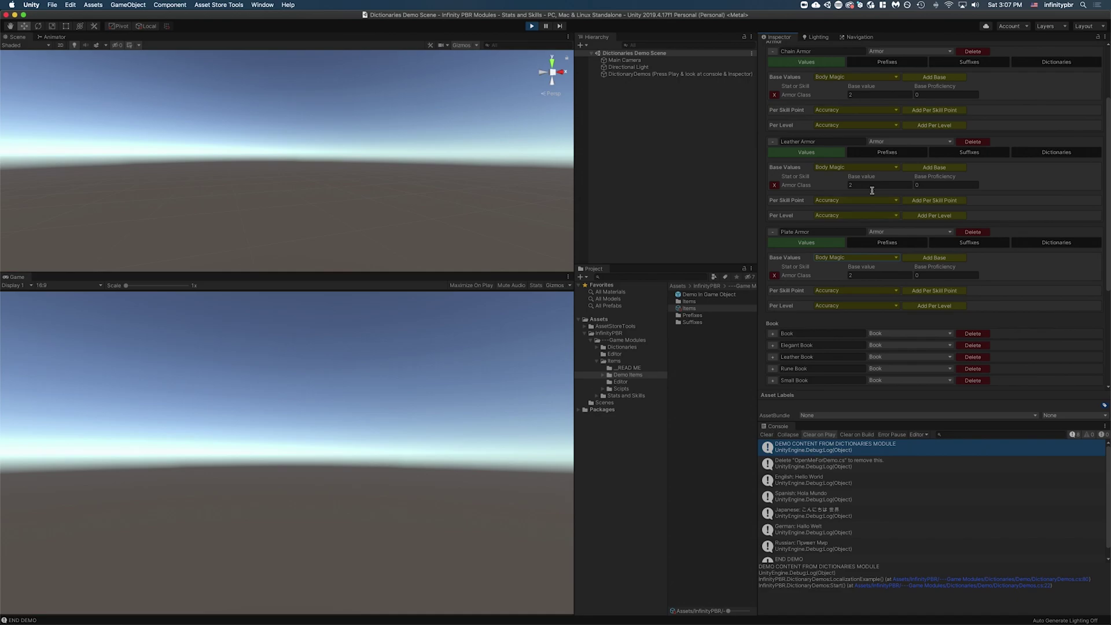
- Set the Leather and Plate Armor Armor Class base values to 4, then clear the Console
click(873, 185)
text(1)
click(862, 276)
scroll(819, 274, up, 3)
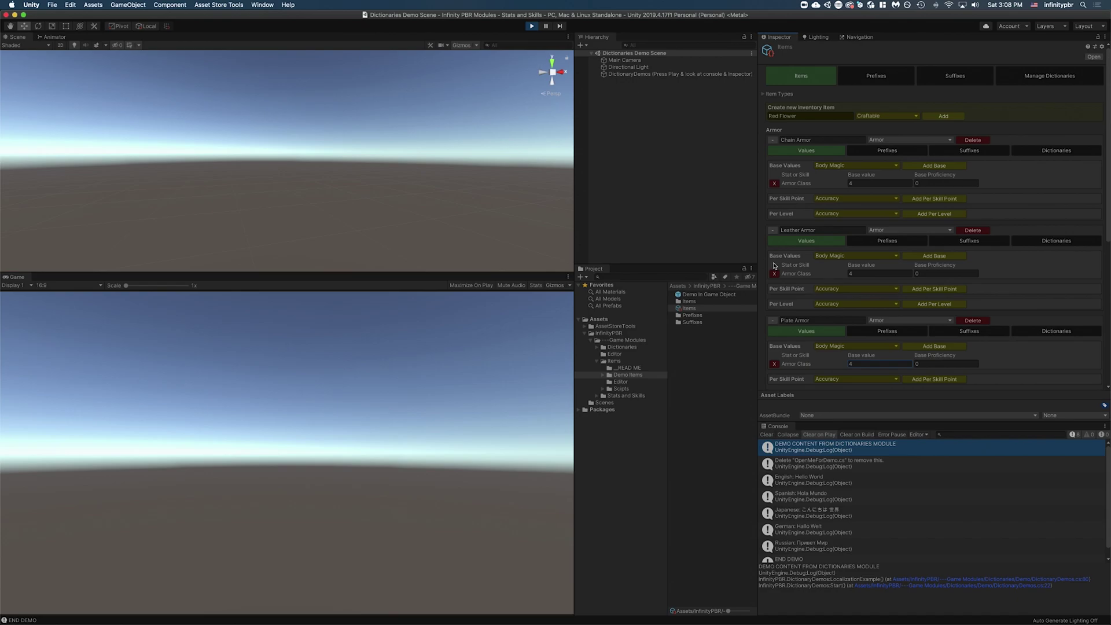
click(766, 434)
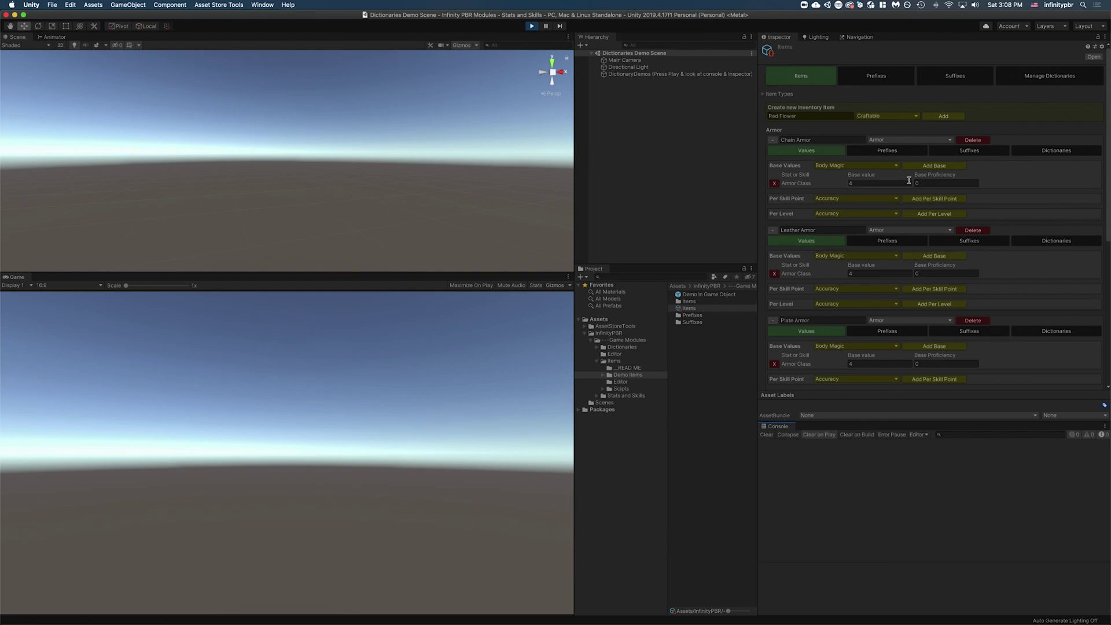
- Collapse the Chain, Leather and Plate Armor entries
click(772, 140)
click(773, 152)
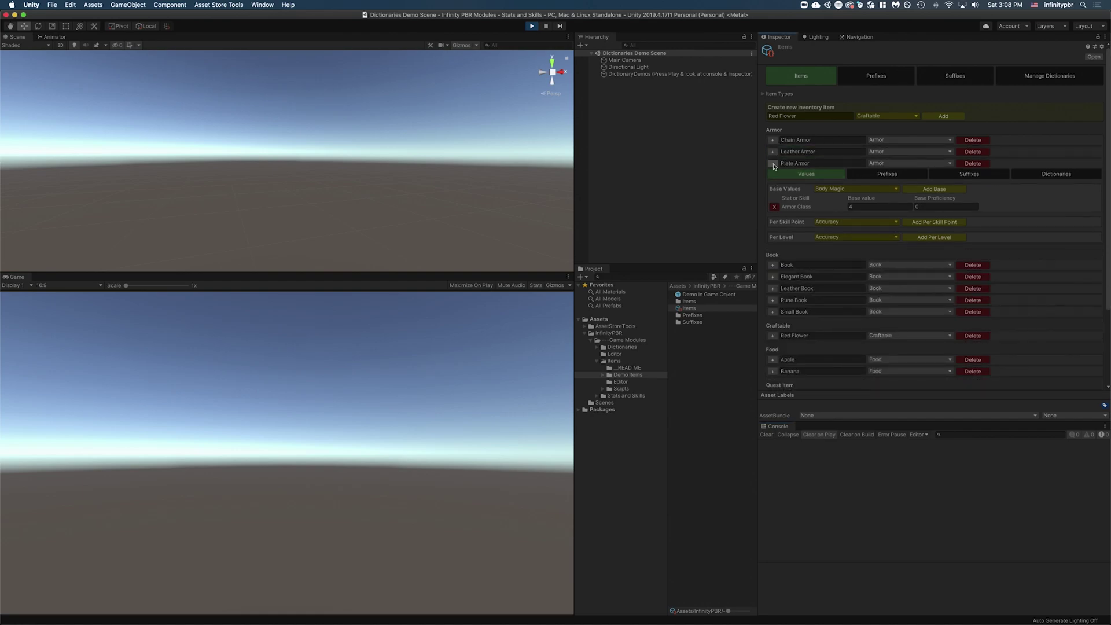
click(772, 163)
- Review the Ancient prefix's stat value settings on Prefixes, then return to Items
click(902, 72)
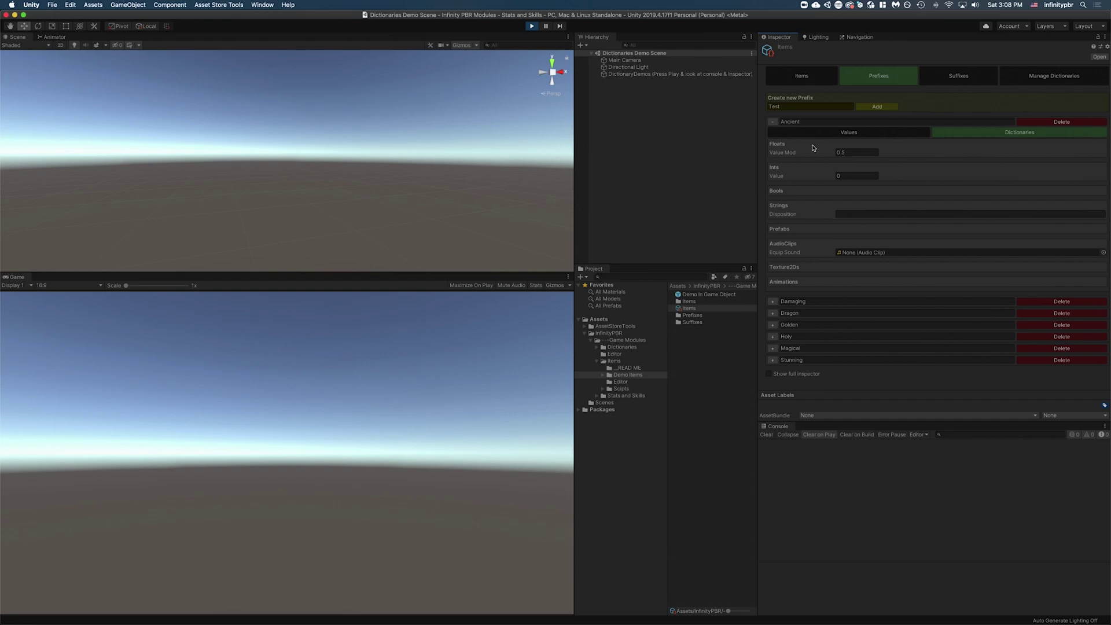
click(773, 122)
click(773, 123)
click(839, 131)
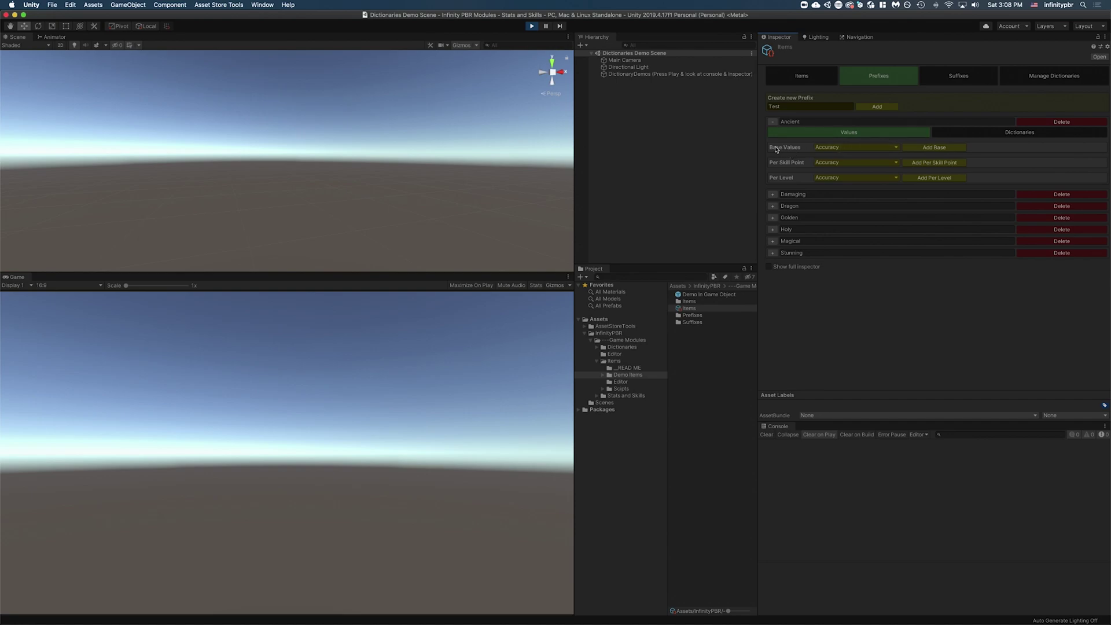
click(773, 122)
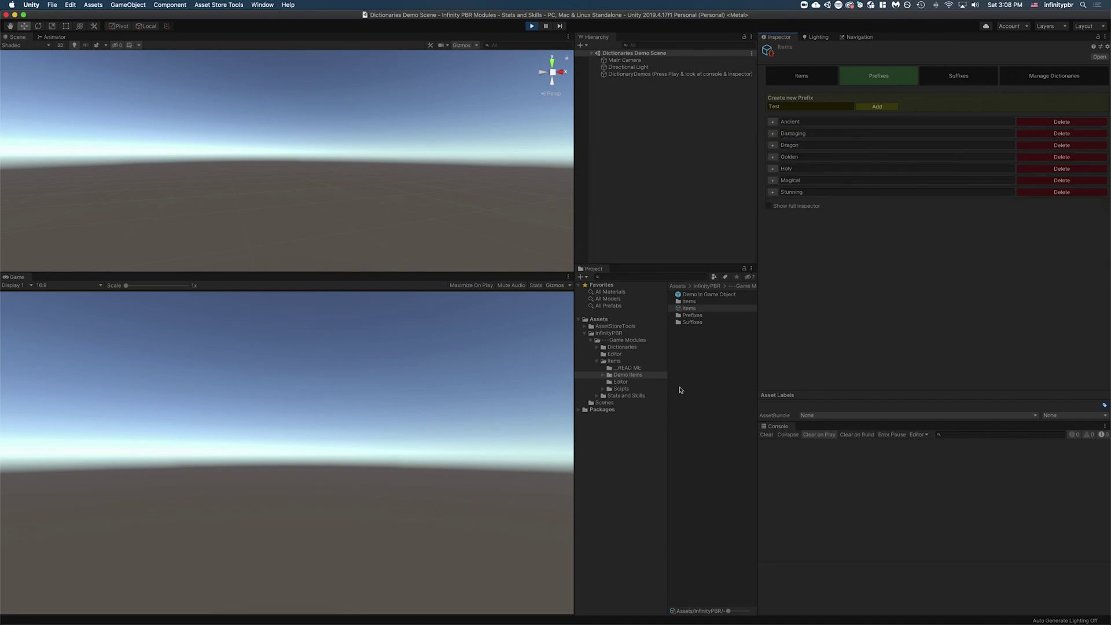
click(773, 122)
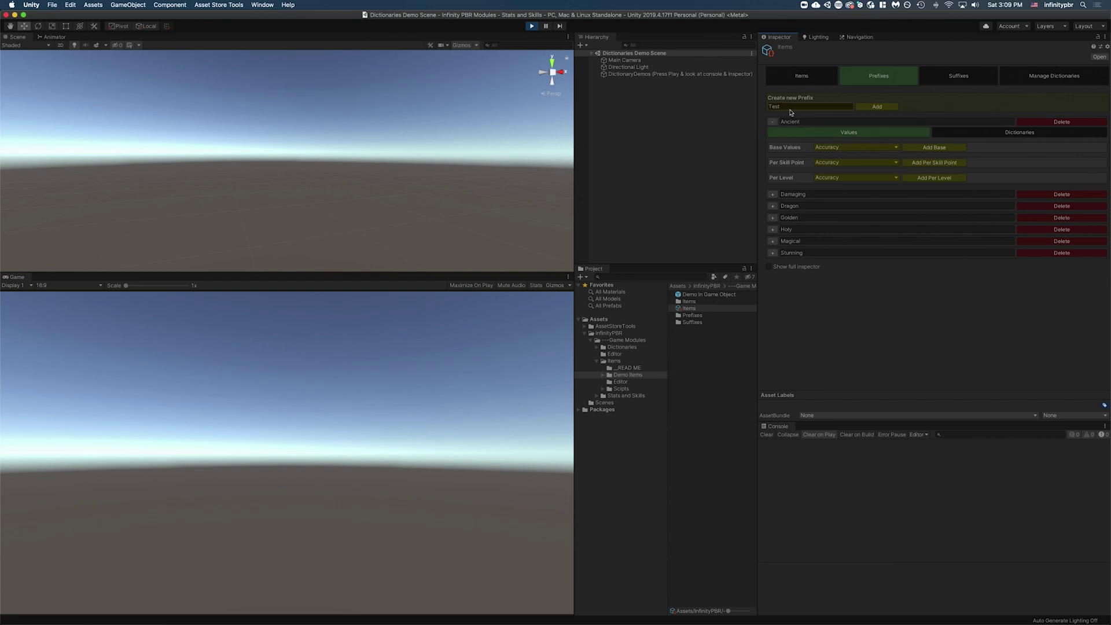
click(804, 79)
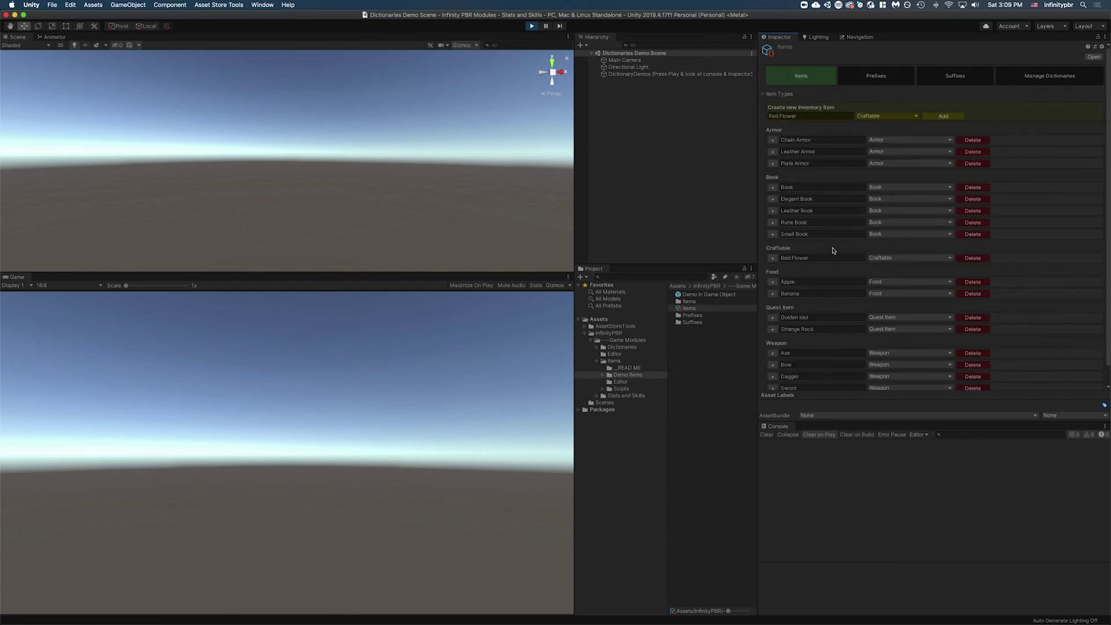
- Switch to the Prefixes list, expand the Magical prefix and show its stat values
click(772, 140)
click(878, 78)
click(837, 148)
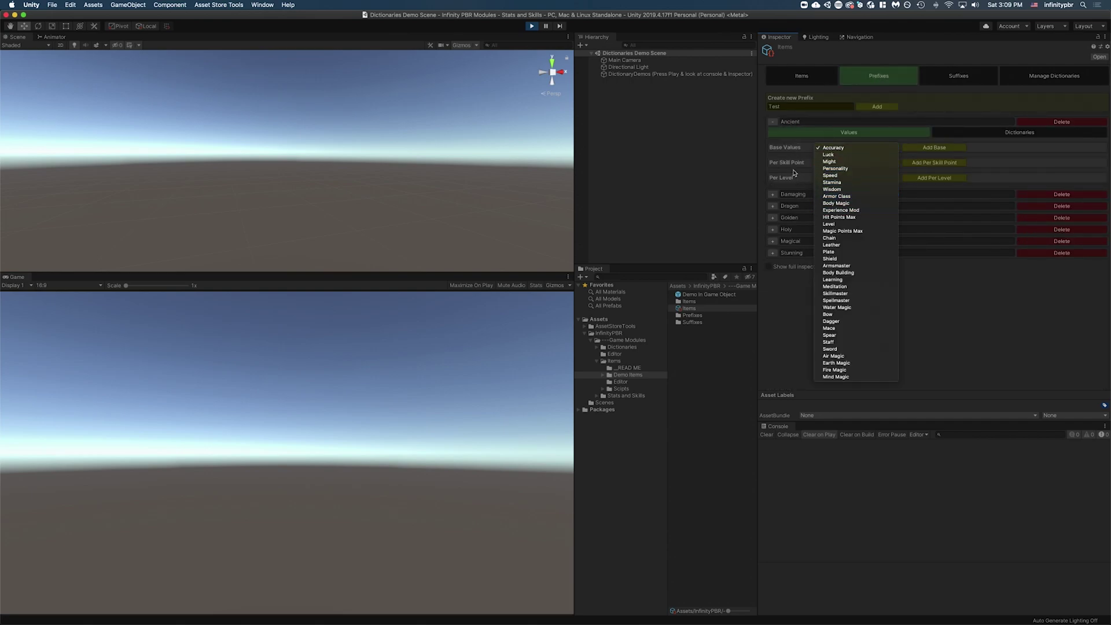
click(825, 147)
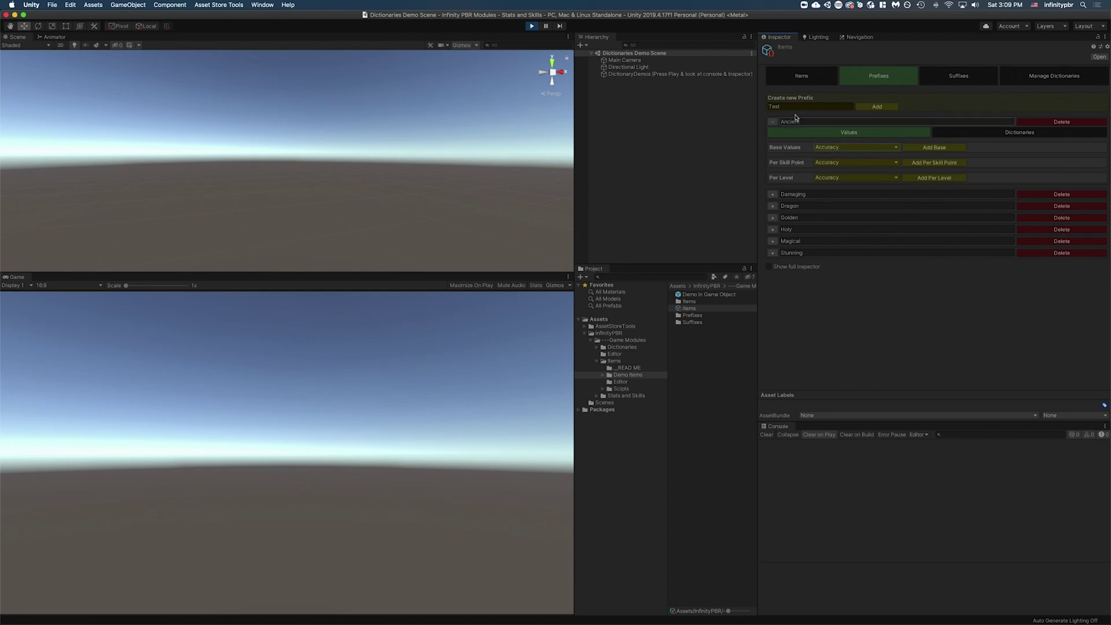
click(772, 122)
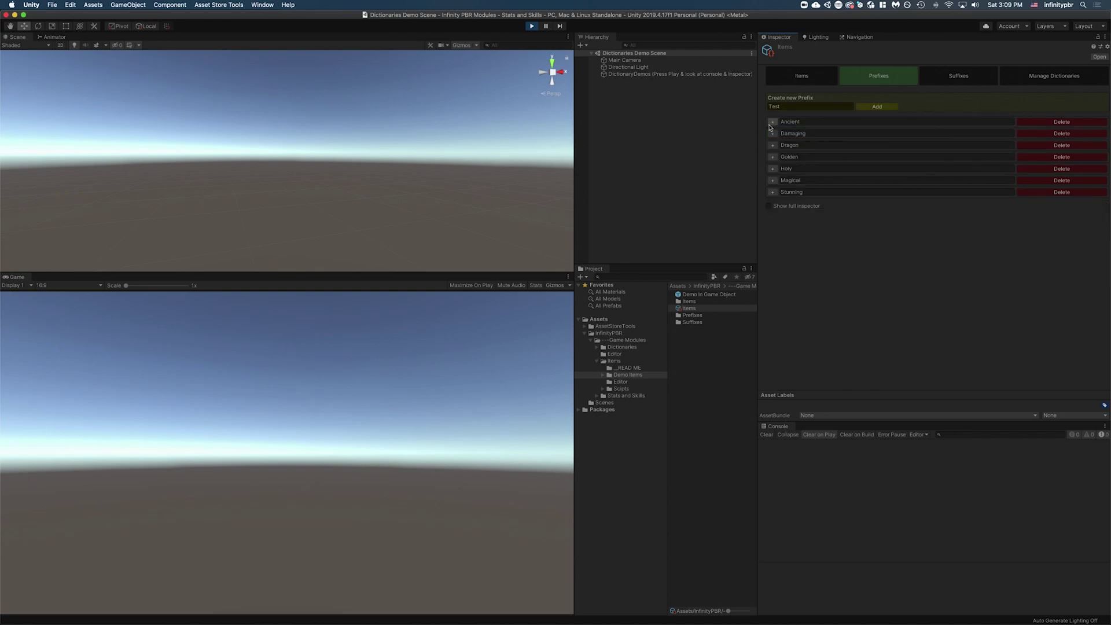
click(772, 133)
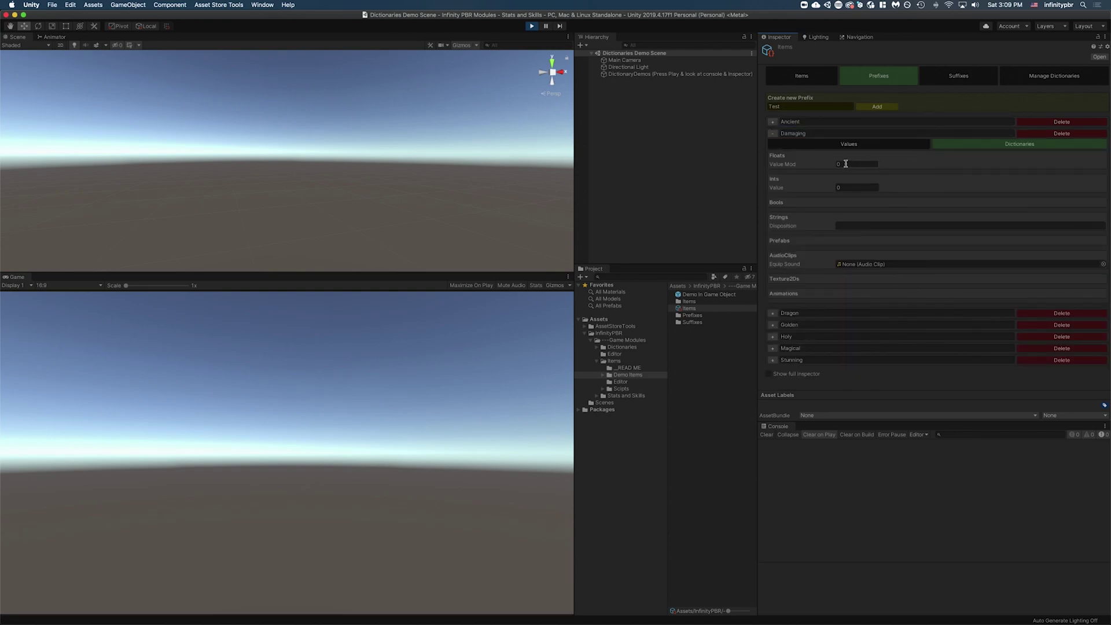
click(772, 134)
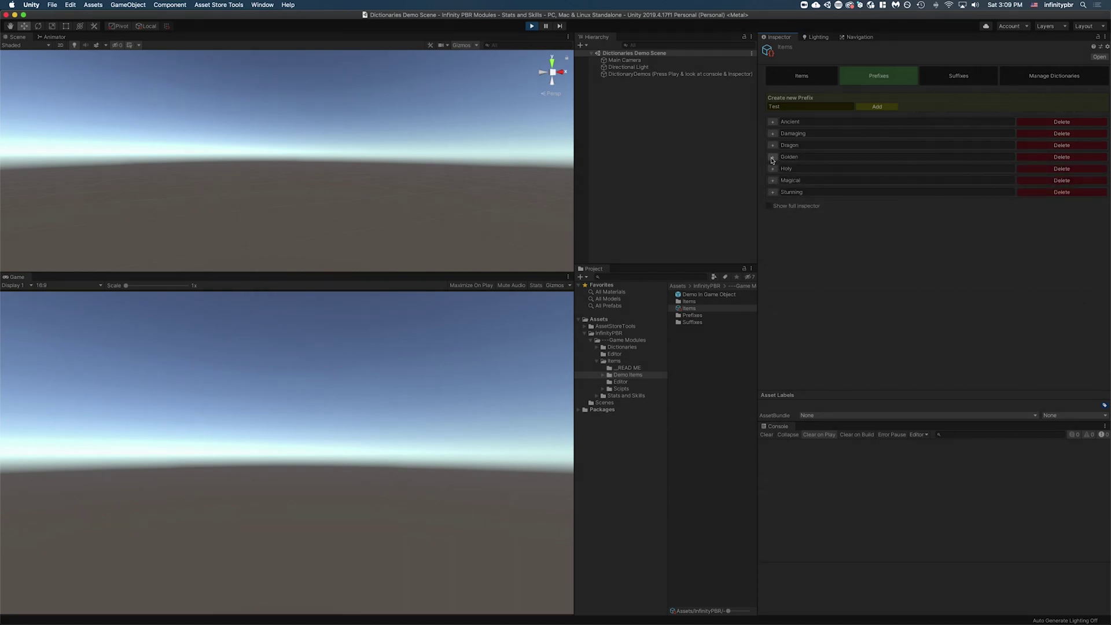
click(772, 180)
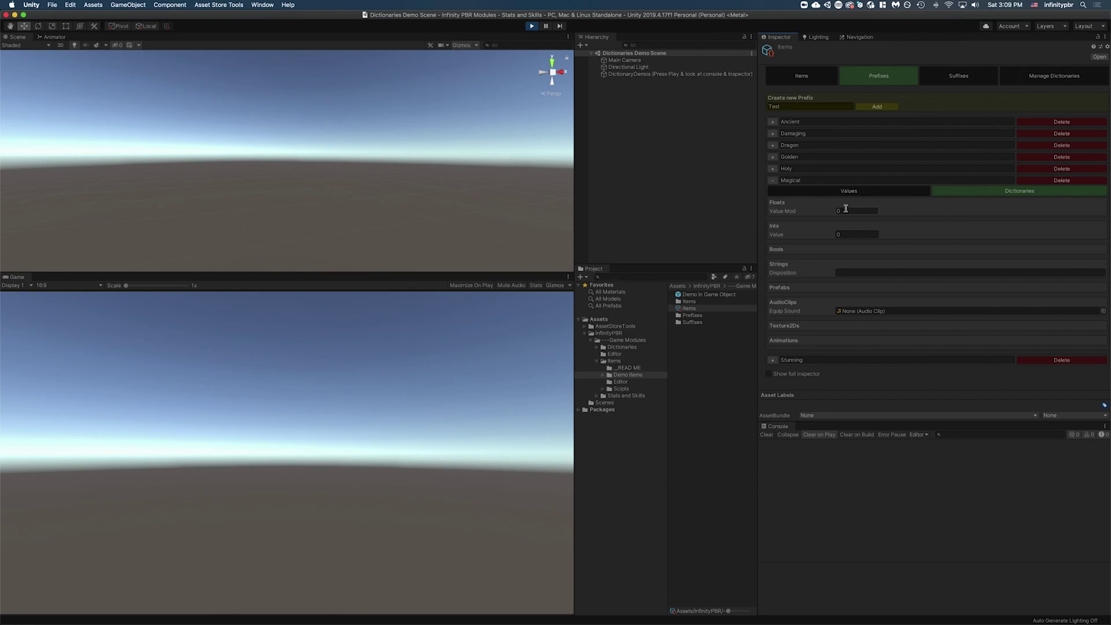
click(845, 210)
click(855, 194)
- Add Magic Points Max as a base value with value 10 and proficiency 0.1
click(831, 207)
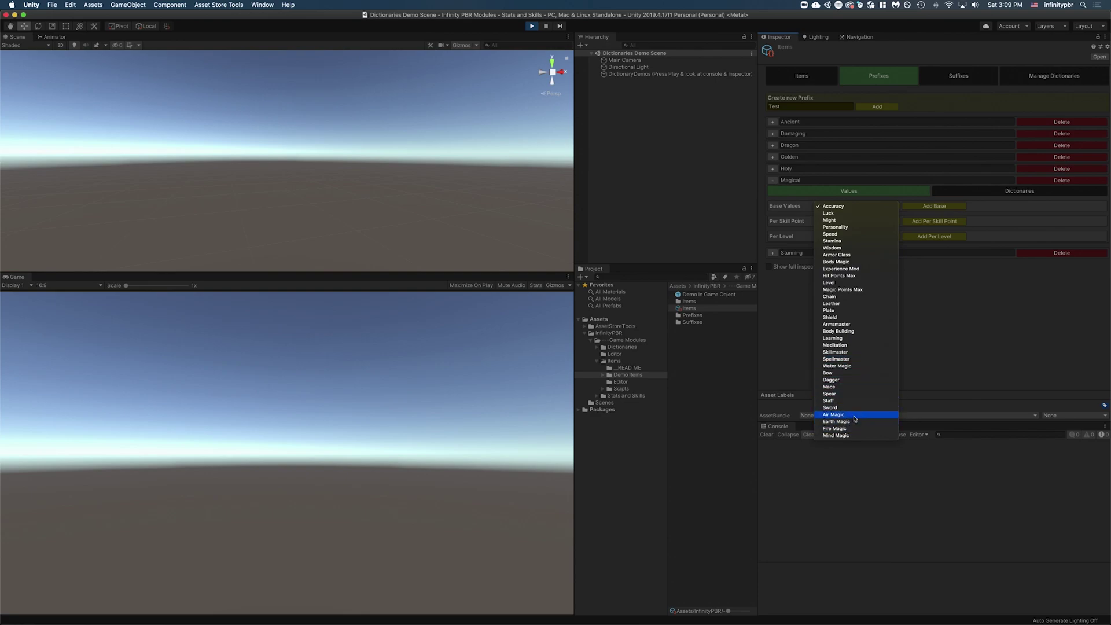
click(851, 289)
click(933, 206)
click(879, 221)
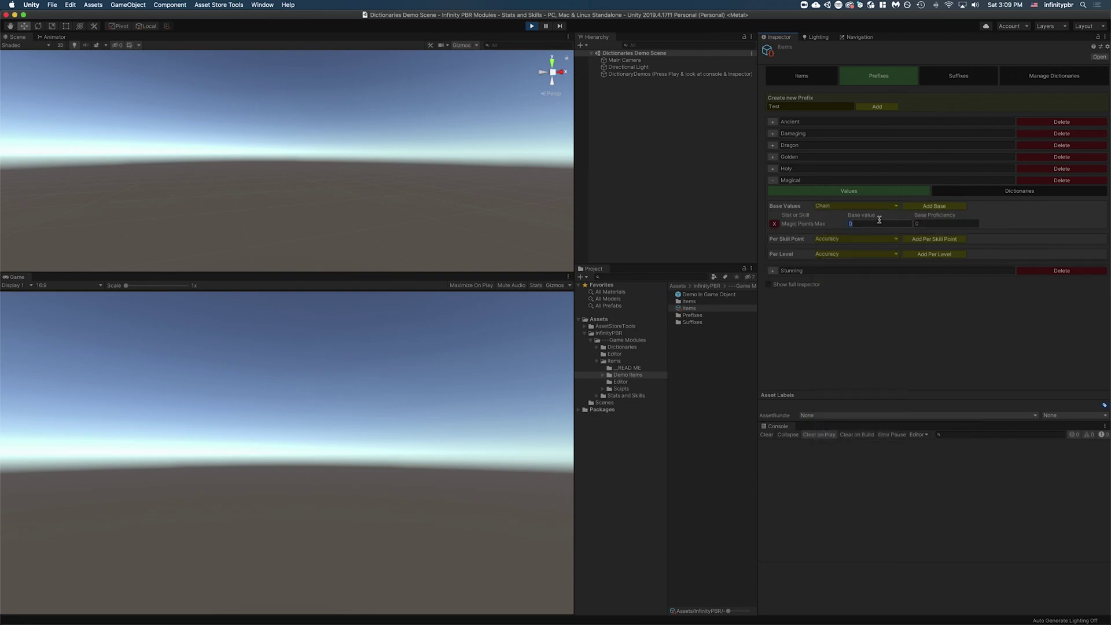
click(934, 224)
click(860, 224)
- Check the inventory Items list against the Prefixes list, then open the Suffixes list
click(942, 224)
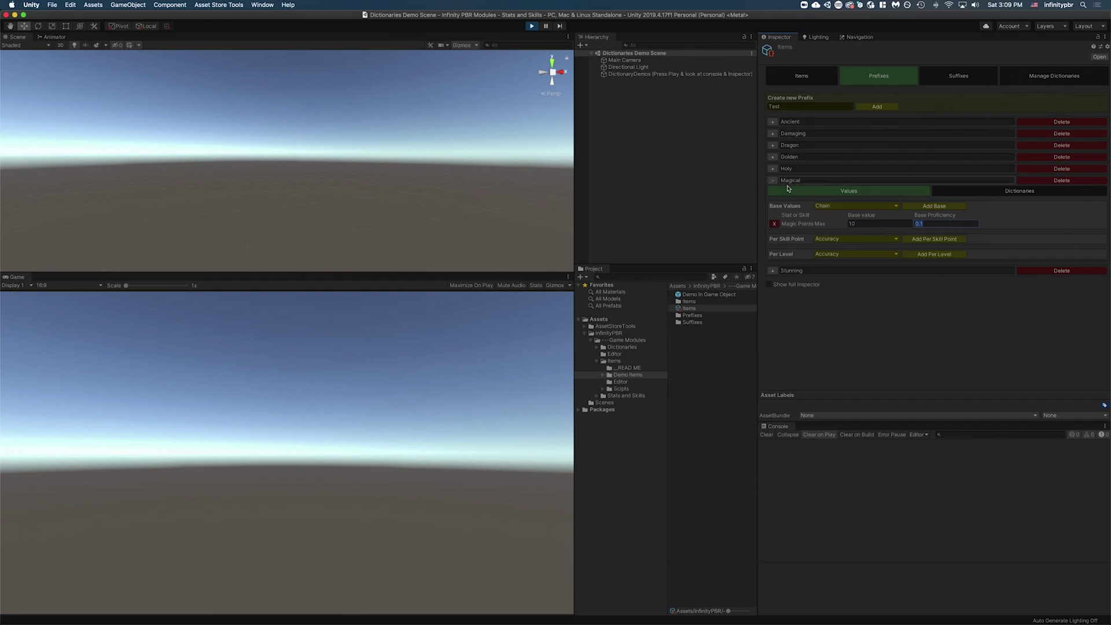
click(804, 78)
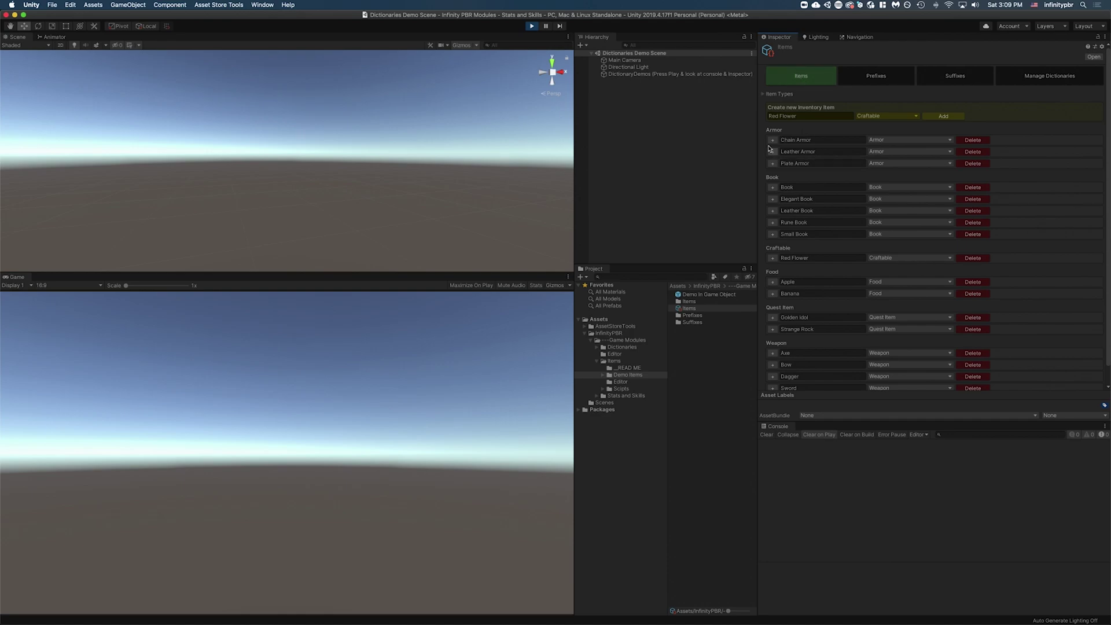
click(869, 76)
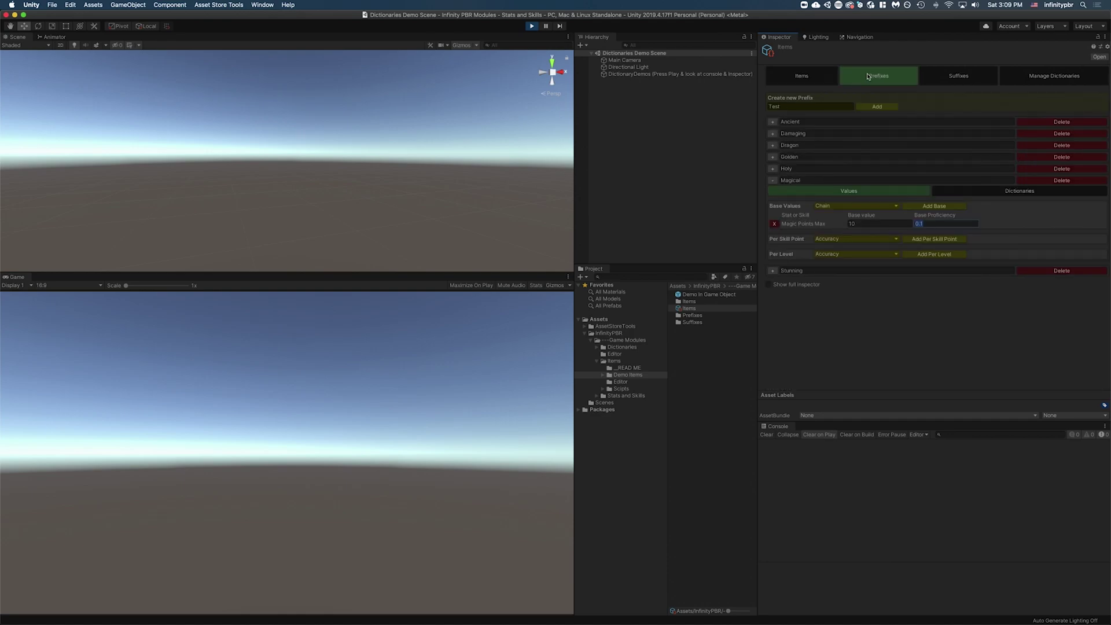
click(801, 76)
click(773, 140)
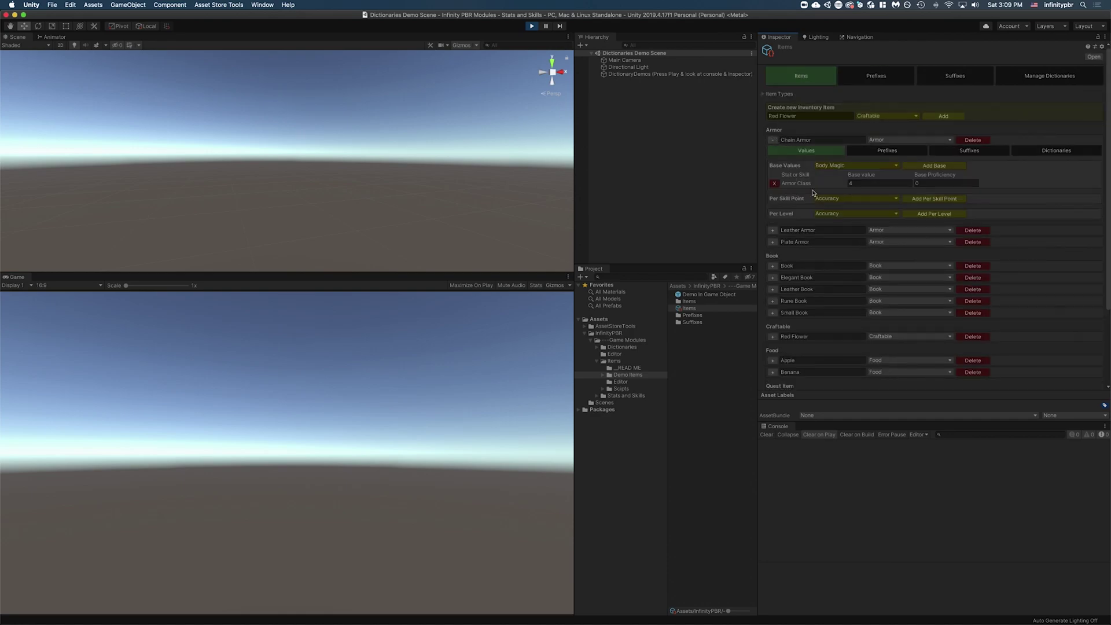
click(871, 77)
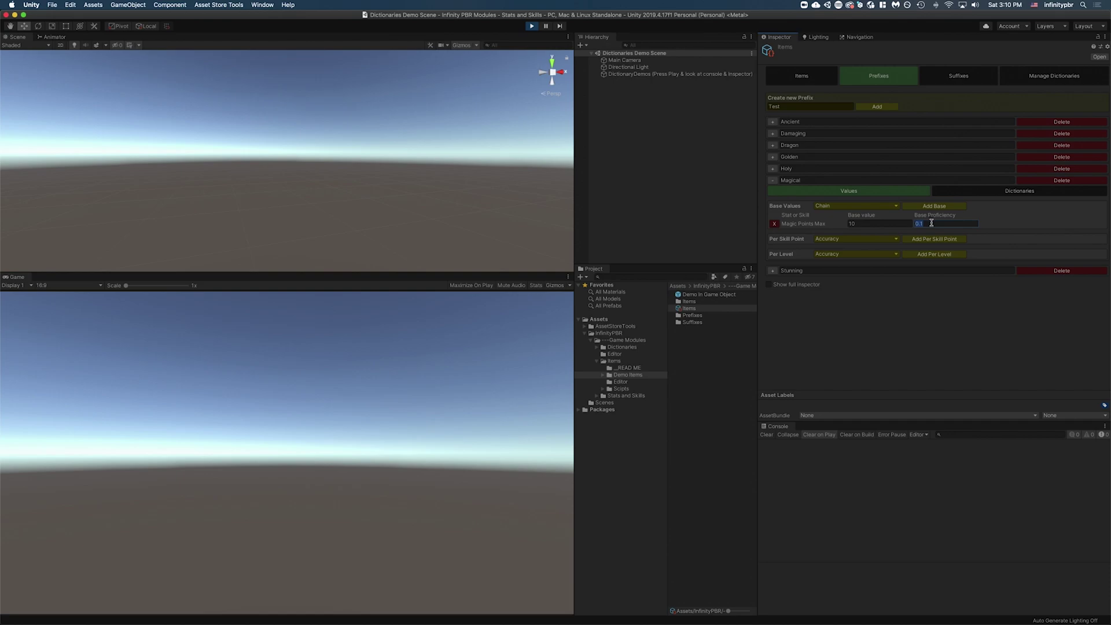
click(944, 78)
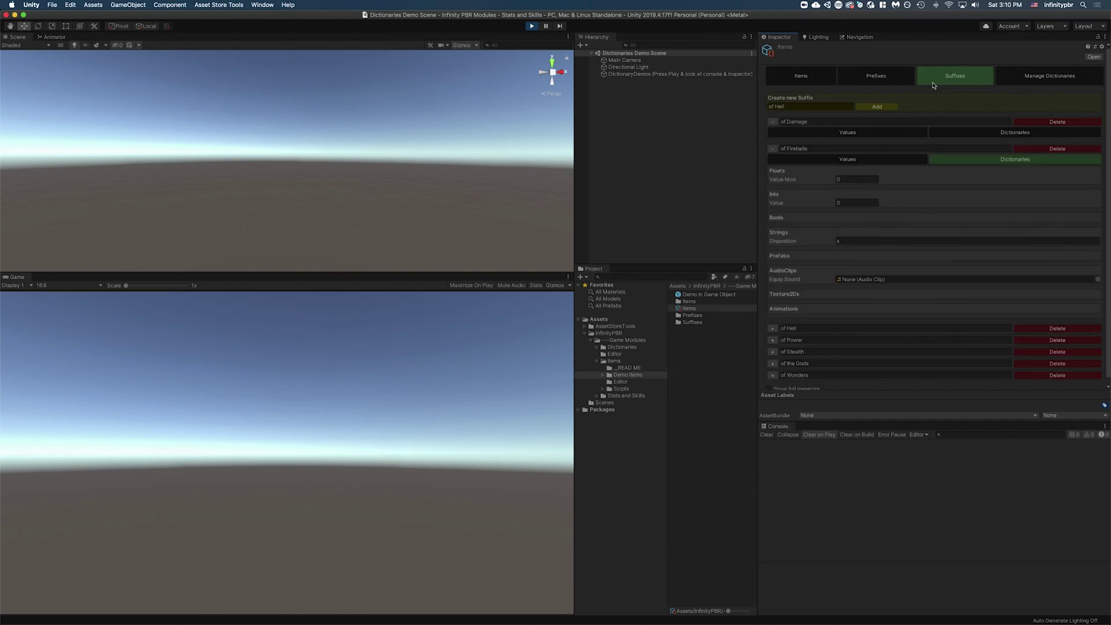
- Collapse 'of Fireballs' and show the stat values of the 'of the Gods' suffix
click(773, 133)
click(773, 133)
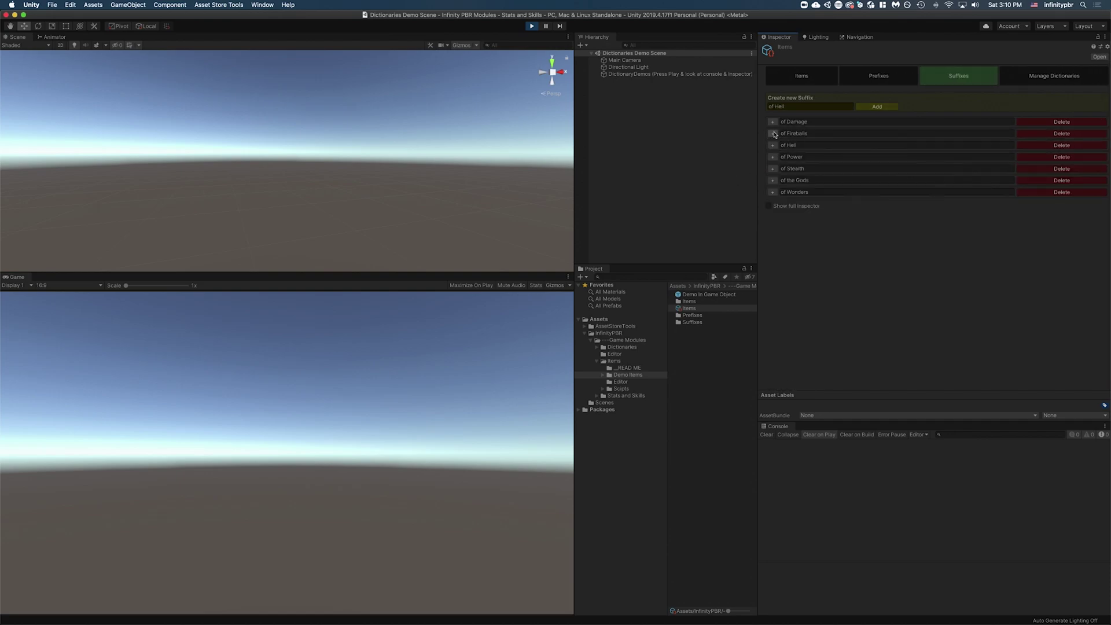
click(772, 181)
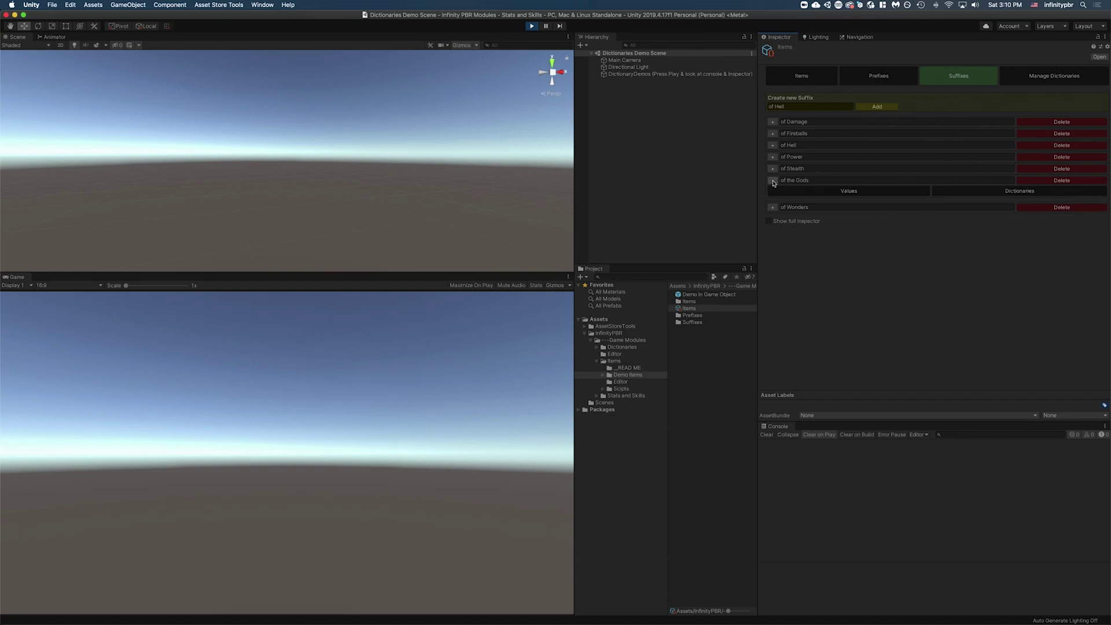
click(888, 190)
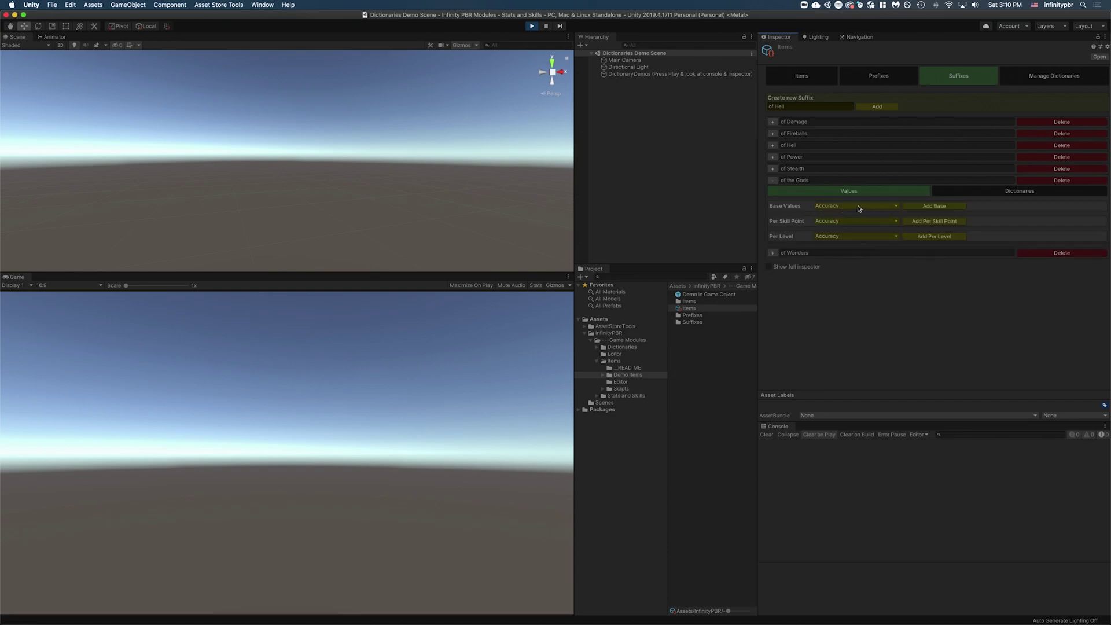
click(859, 206)
click(847, 206)
- Add Luck, Might, Personality, Accuracy, Speed and Stamina as per-level stats
click(847, 237)
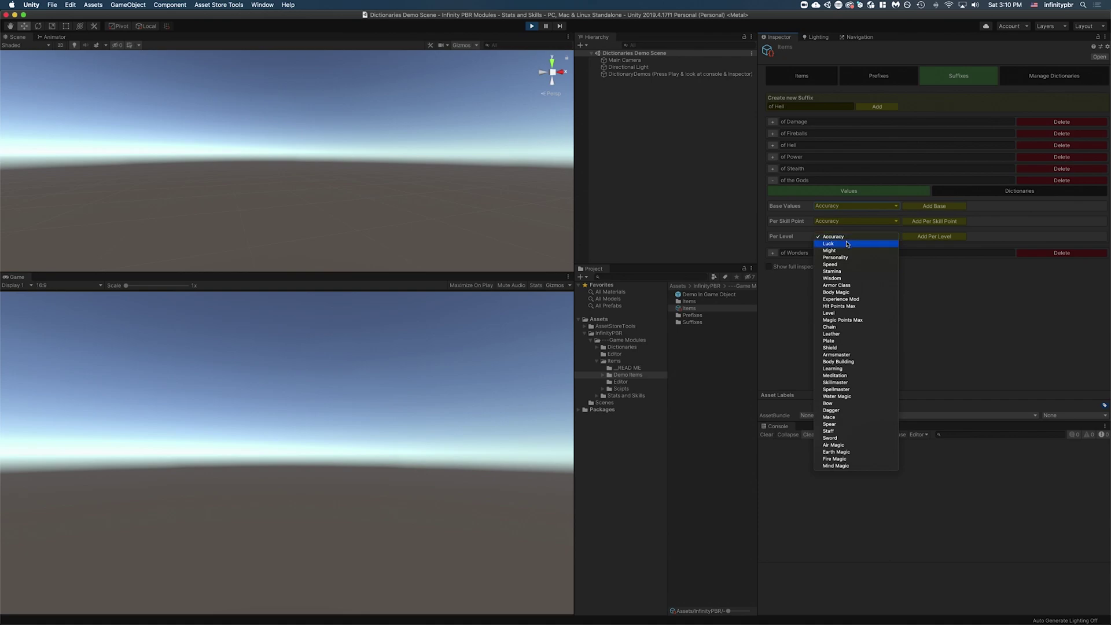
click(847, 244)
click(926, 239)
click(835, 236)
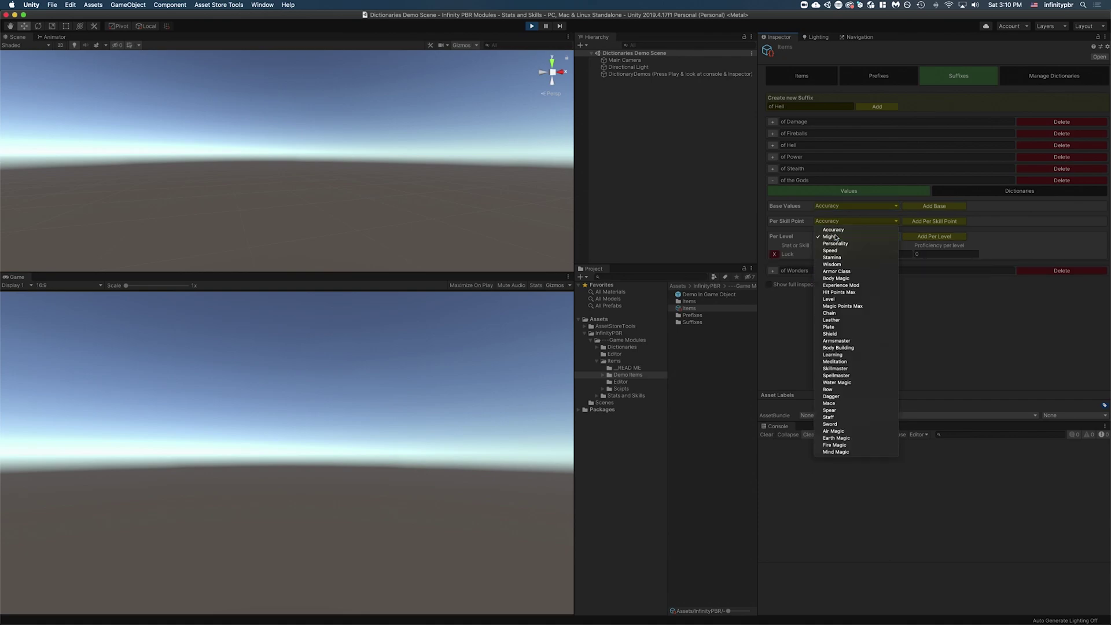
click(833, 237)
click(924, 237)
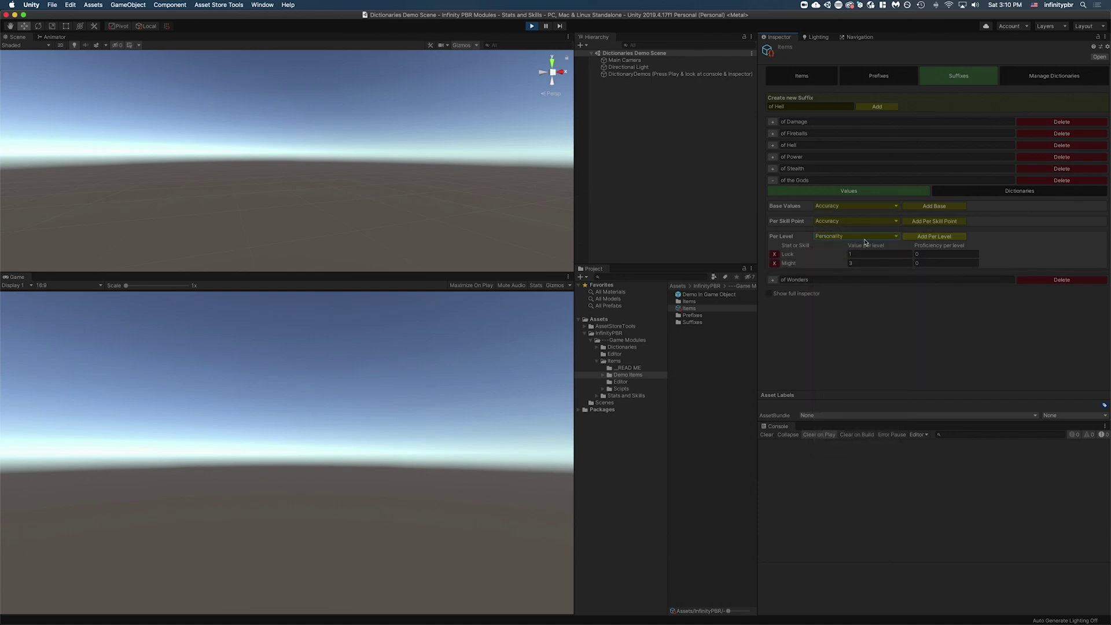
click(923, 238)
click(842, 236)
click(839, 243)
click(926, 237)
click(843, 237)
click(840, 241)
click(926, 237)
click(926, 237)
- Set the per-level values of the new stats to 0
click(892, 255)
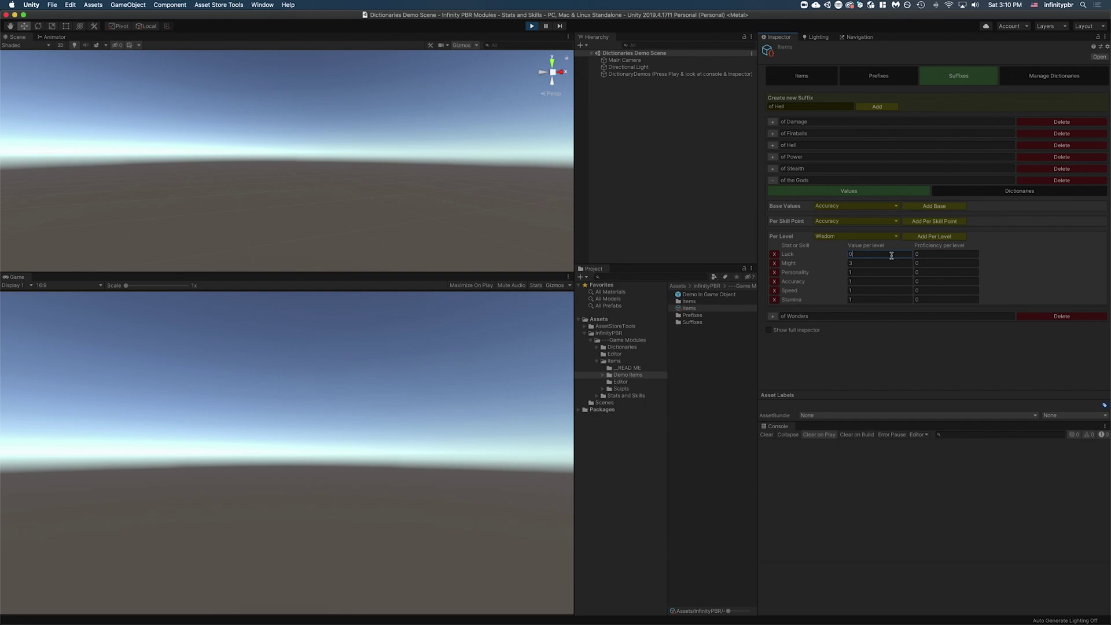
click(862, 263)
click(858, 281)
text(0)
click(858, 291)
text(0)
click(857, 300)
text(0)
- Set per-level proficiency to 0.01 for Luck, Might, Personality, Accuracy, Speed and Stamina
click(939, 256)
text(0.01)
click(929, 263)
text(0.01)
click(928, 273)
text(0.01)
click(927, 282)
text(0.01)
click(928, 290)
text(0.01)
click(928, 300)
text(0.01)
- Add Wisdom as a per-level stat and edit its proficiency
click(839, 238)
click(839, 239)
click(934, 237)
key(super+space)
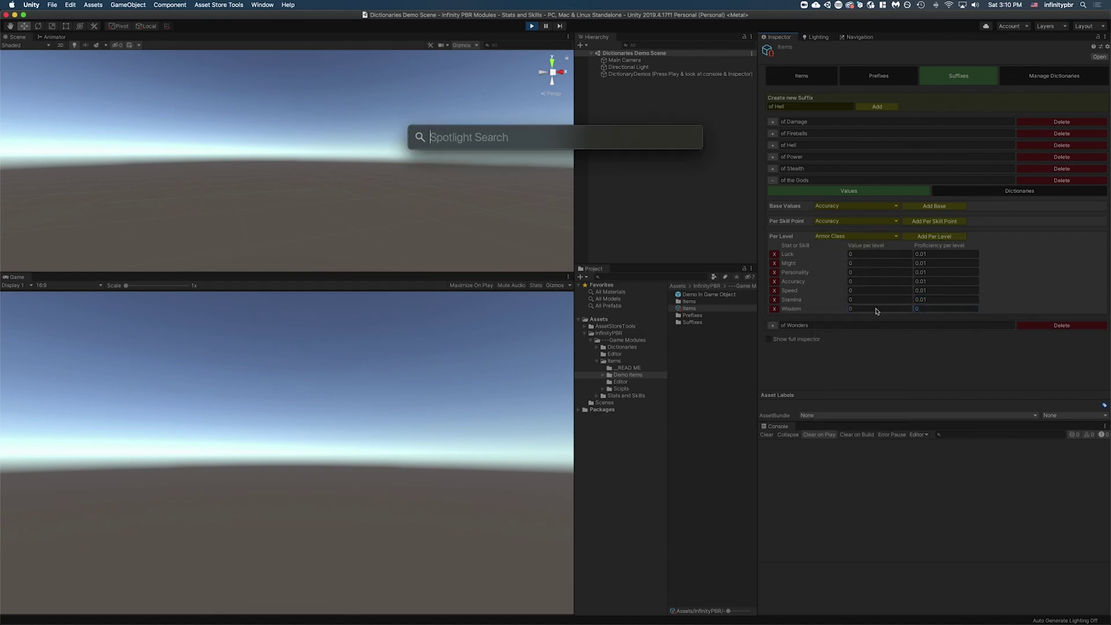
click(920, 309)
text(0.01)
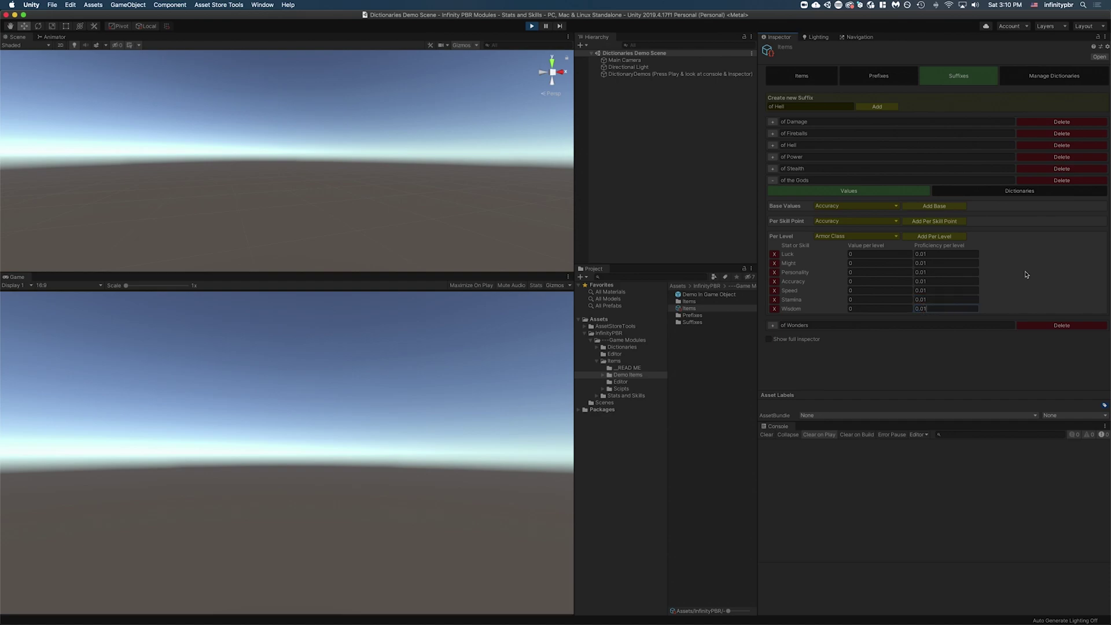
click(817, 78)
click(875, 77)
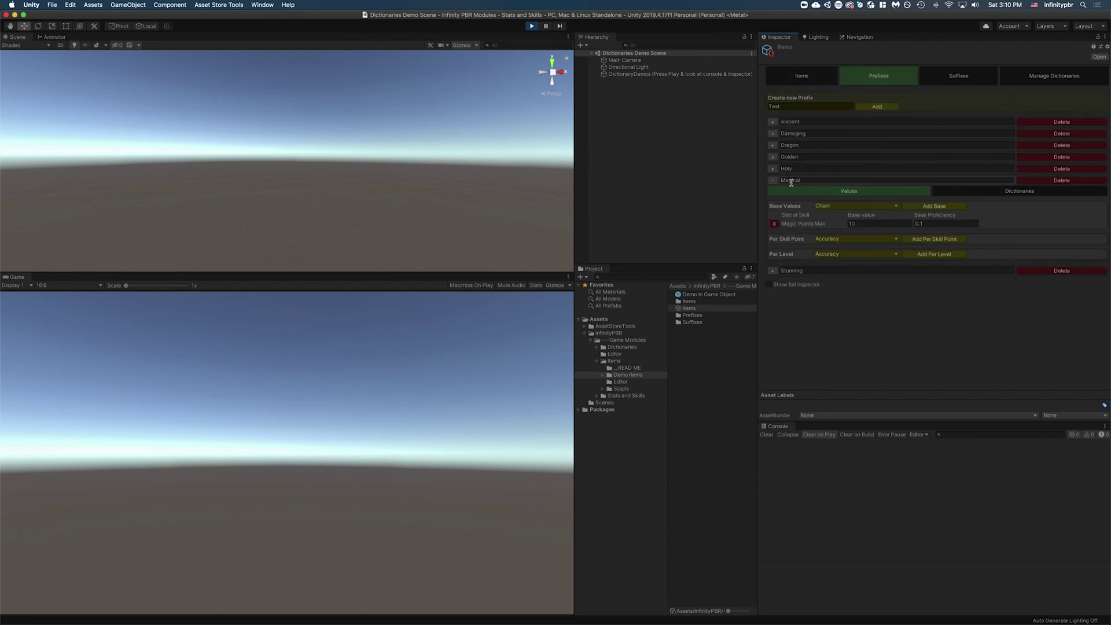
click(801, 75)
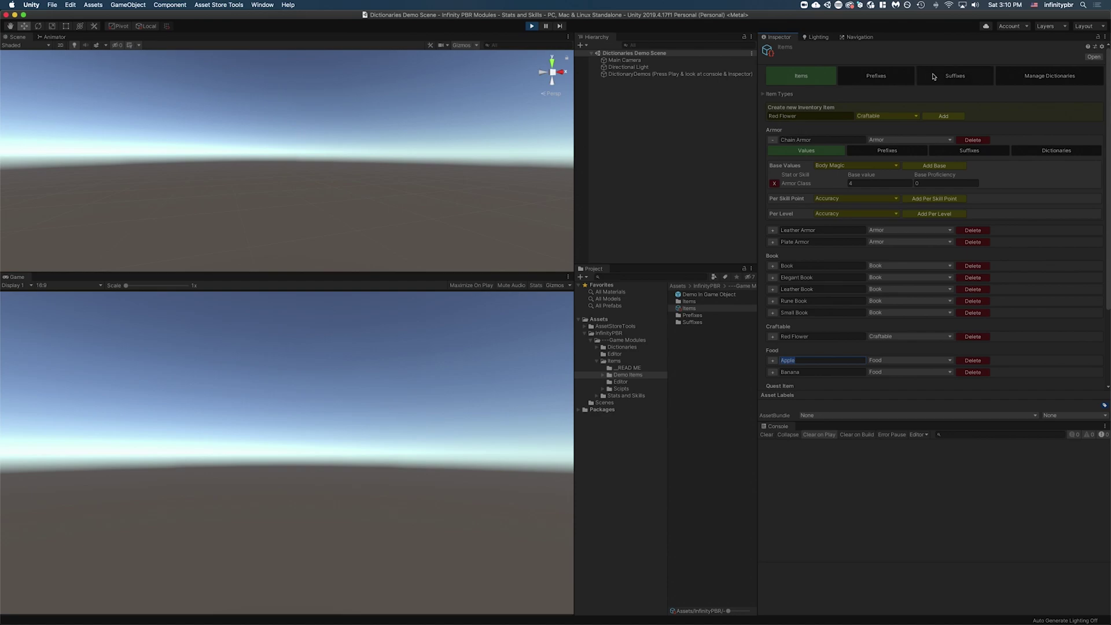
click(933, 77)
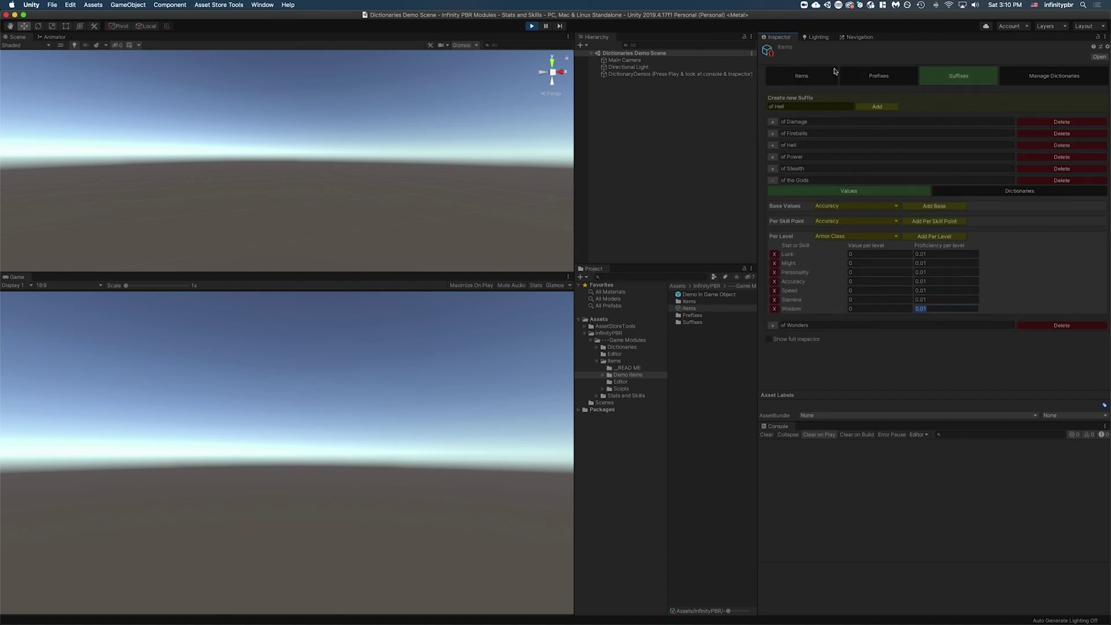
click(801, 78)
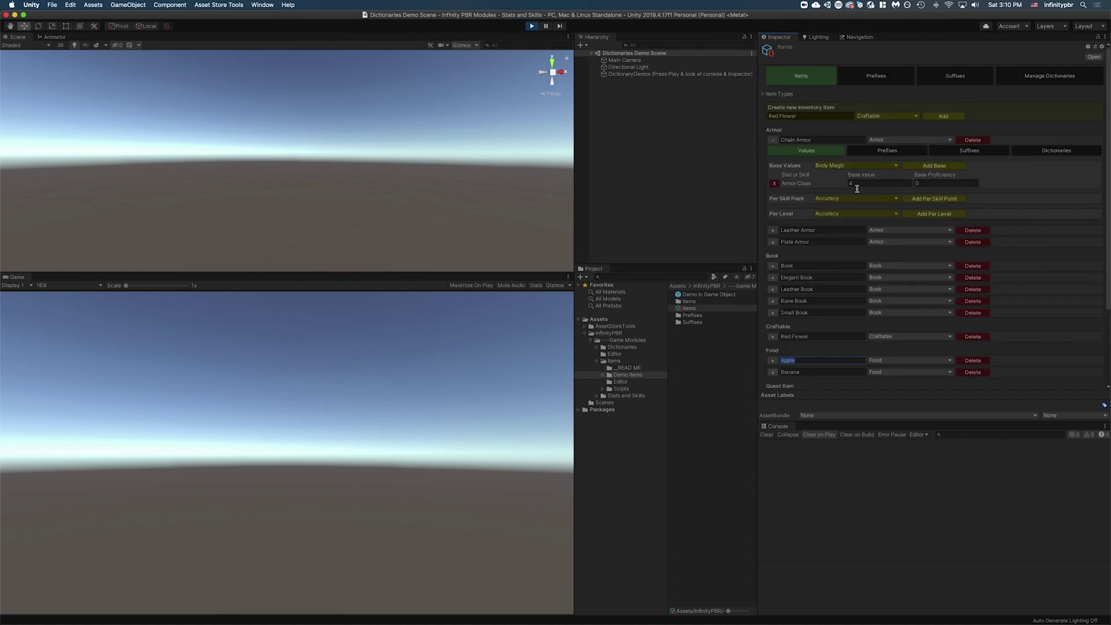
click(871, 72)
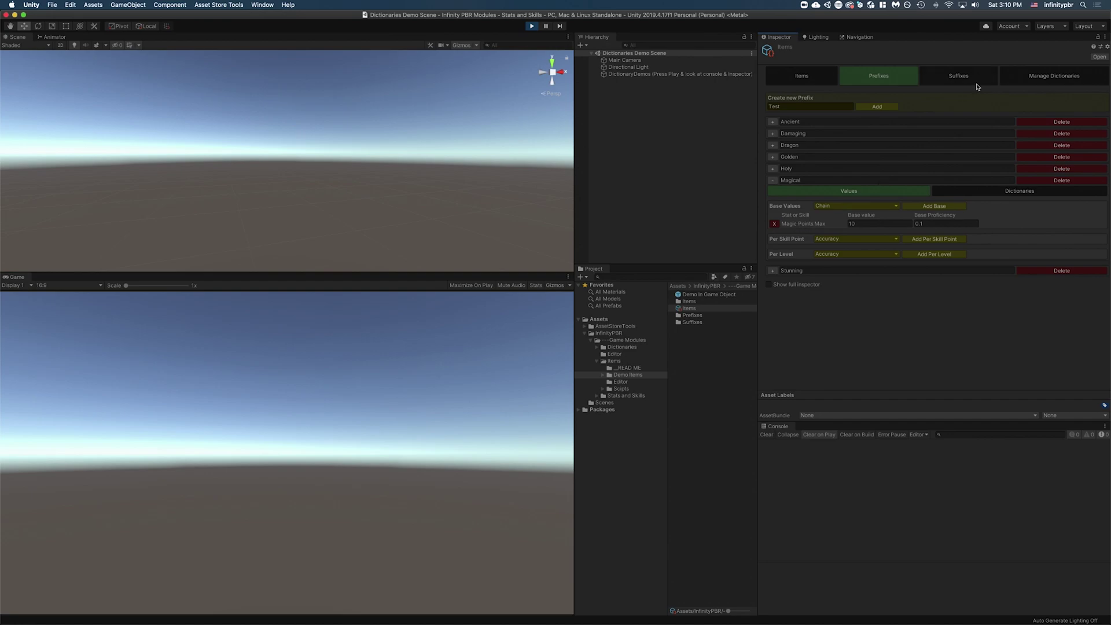
click(959, 78)
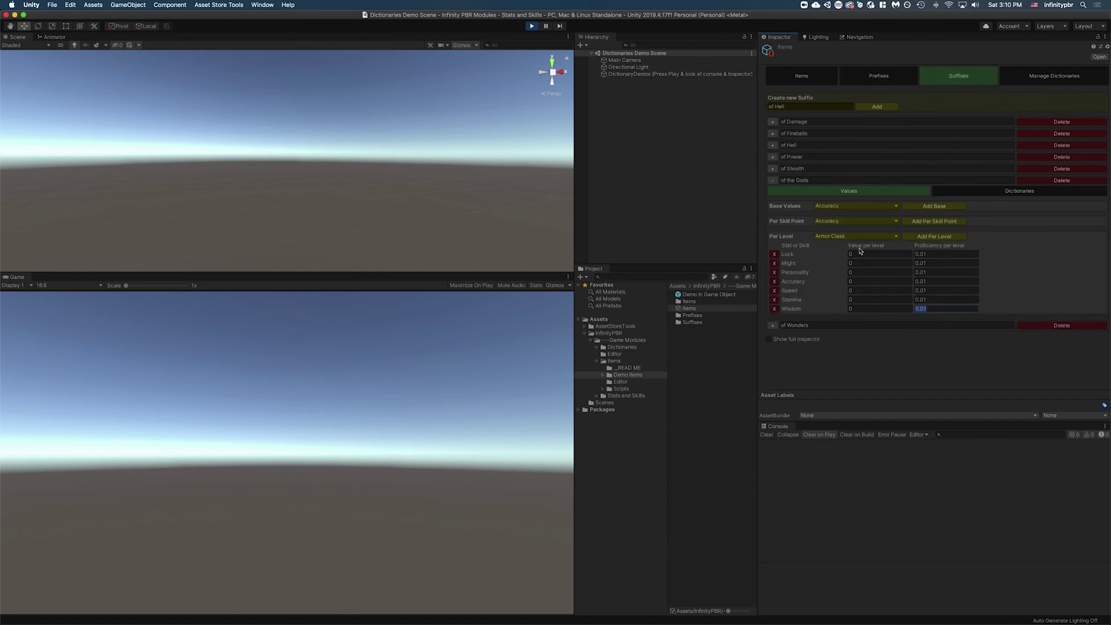
click(927, 255)
click(931, 309)
- Return to Manage Dictionaries' Items list and collapse the Chain Armor entry
click(1024, 77)
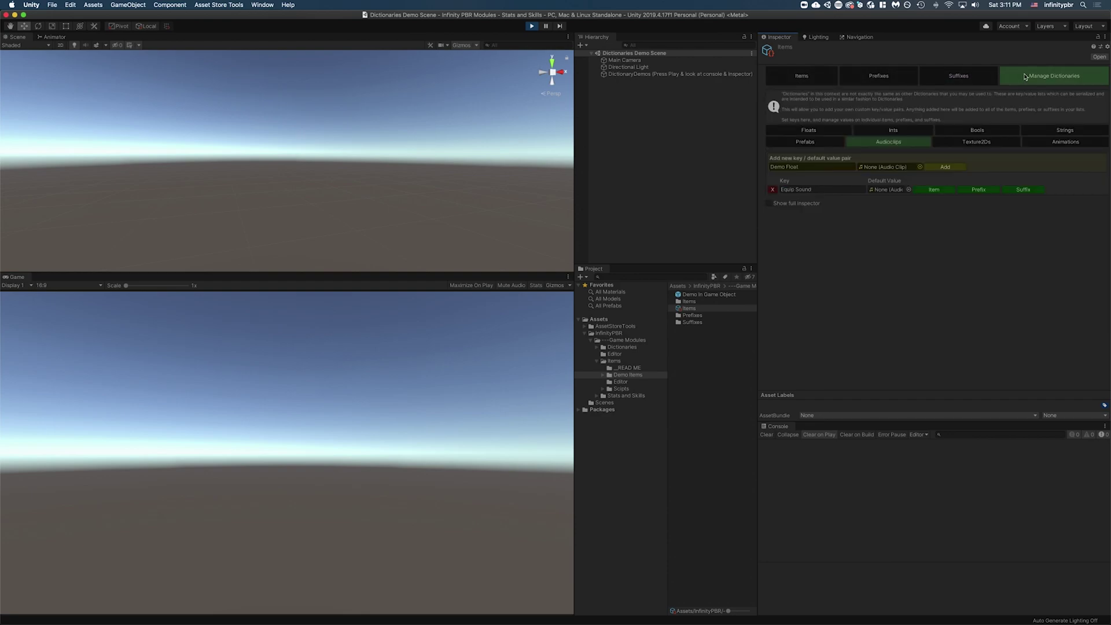
click(803, 77)
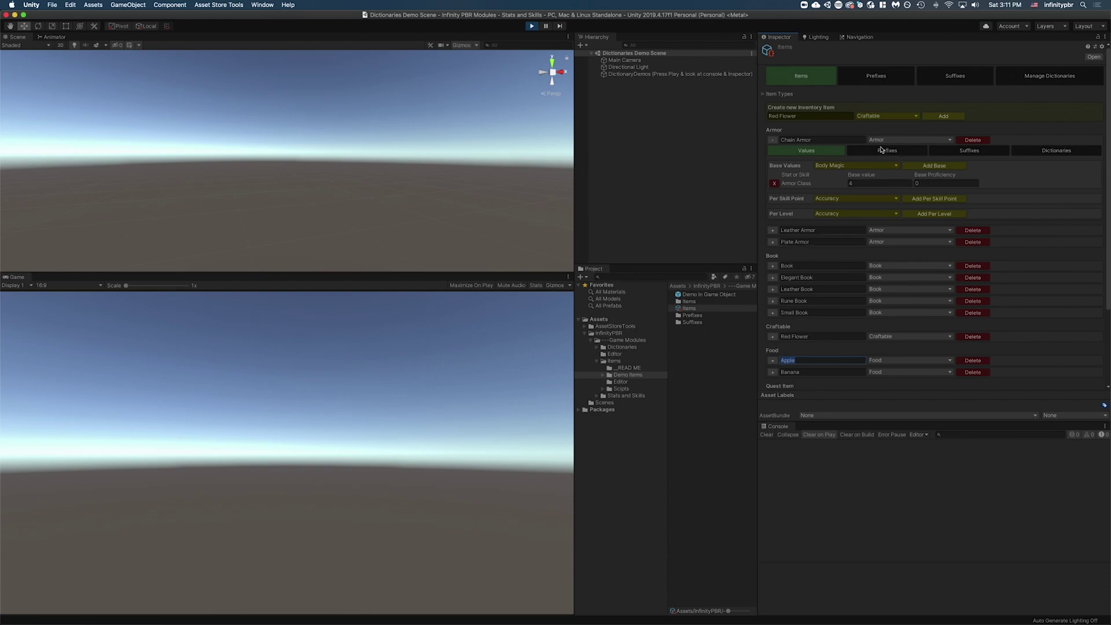
click(772, 141)
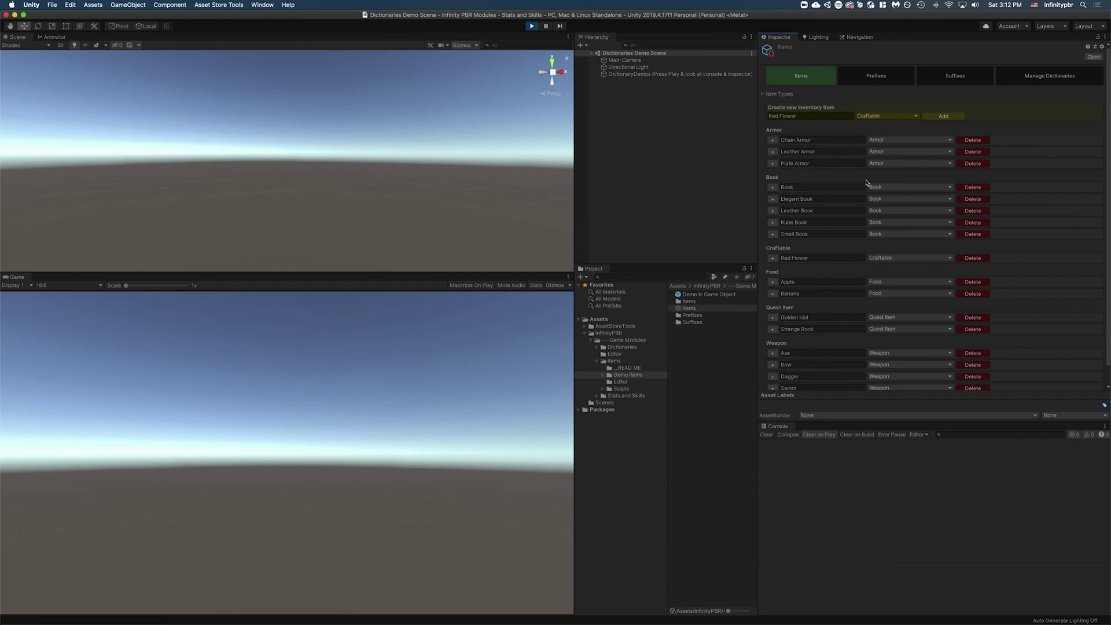
- Browse to Stats and Skills > Demo Stats and Skills in the Project window and open Stat or Skills
click(630, 346)
click(615, 361)
click(597, 362)
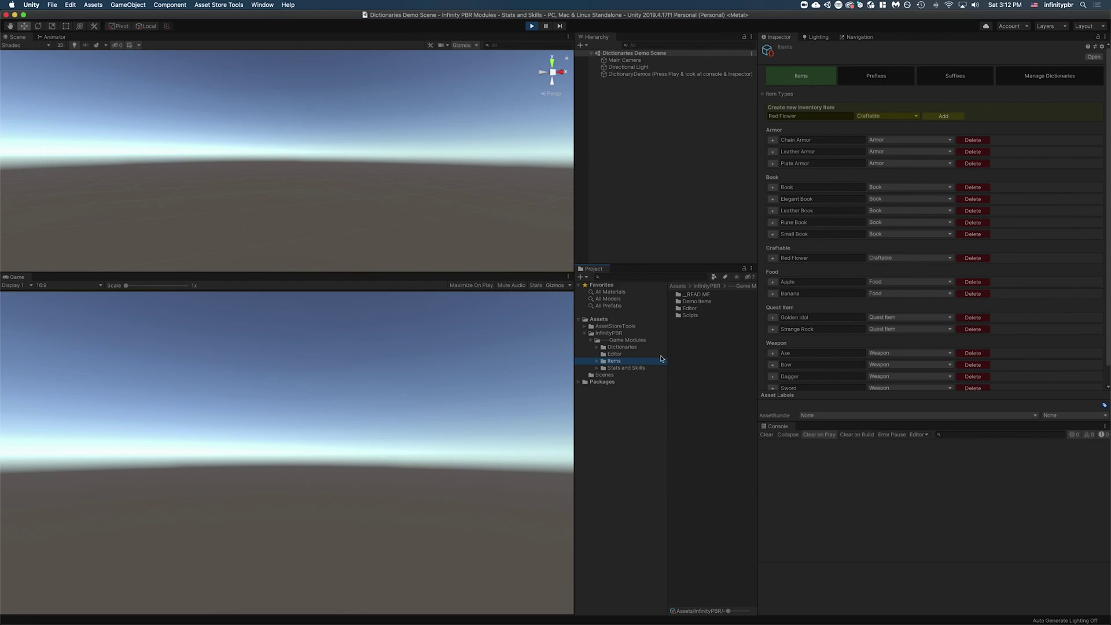
click(635, 368)
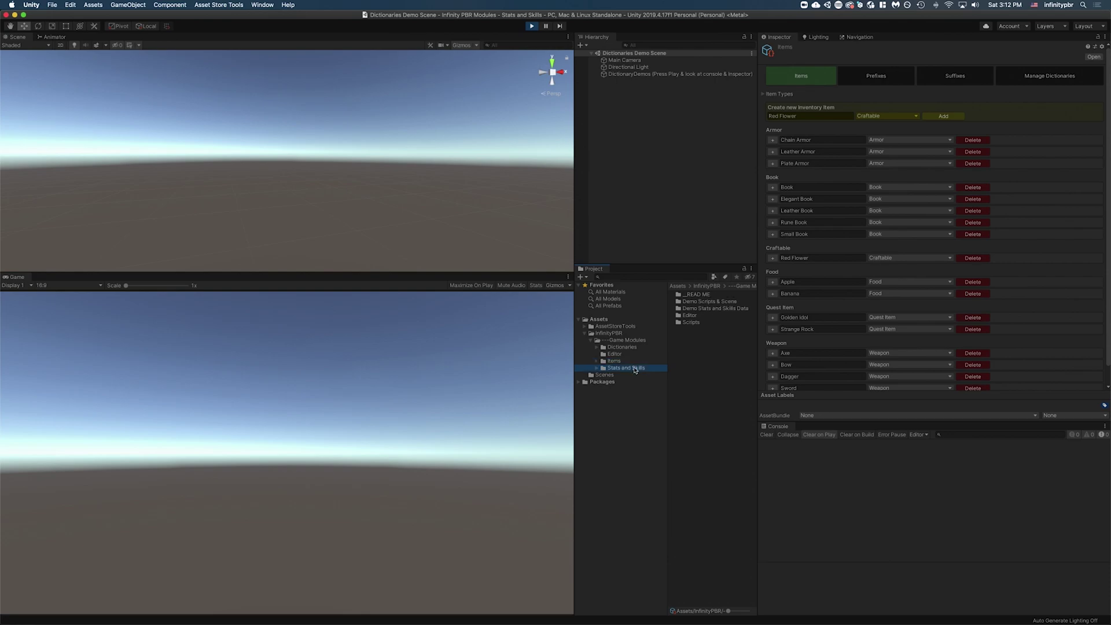
click(596, 368)
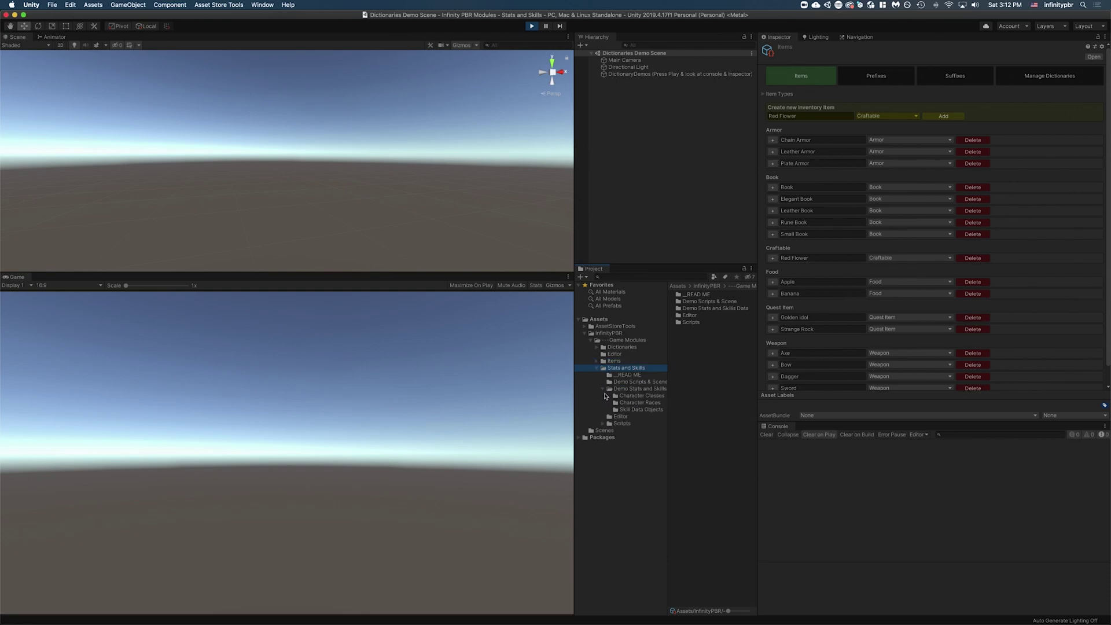
click(603, 389)
click(631, 388)
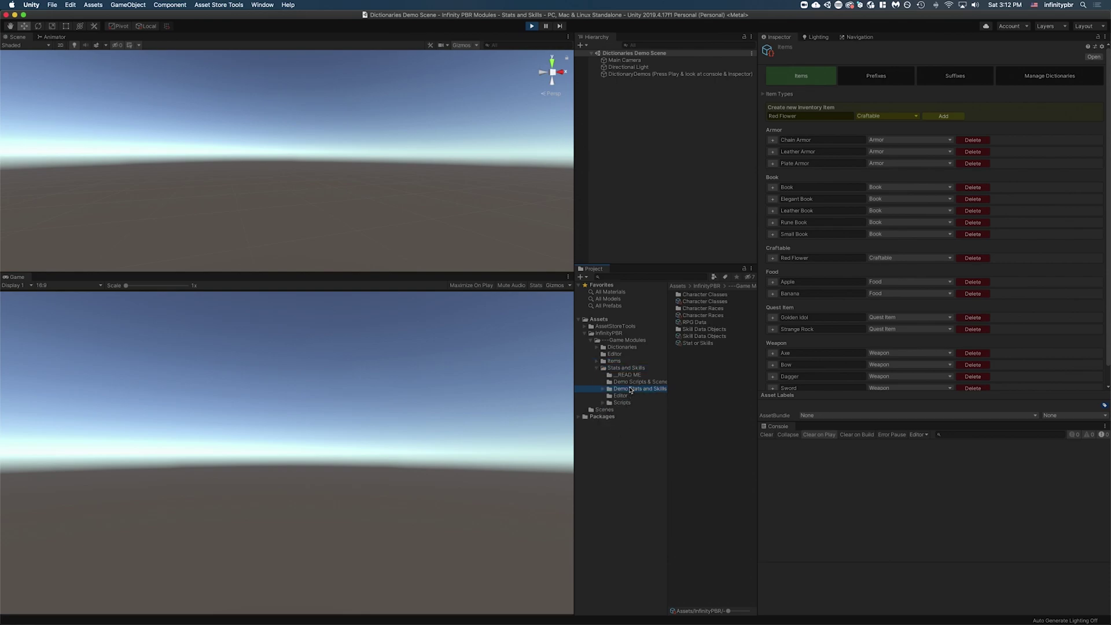
click(699, 321)
click(697, 343)
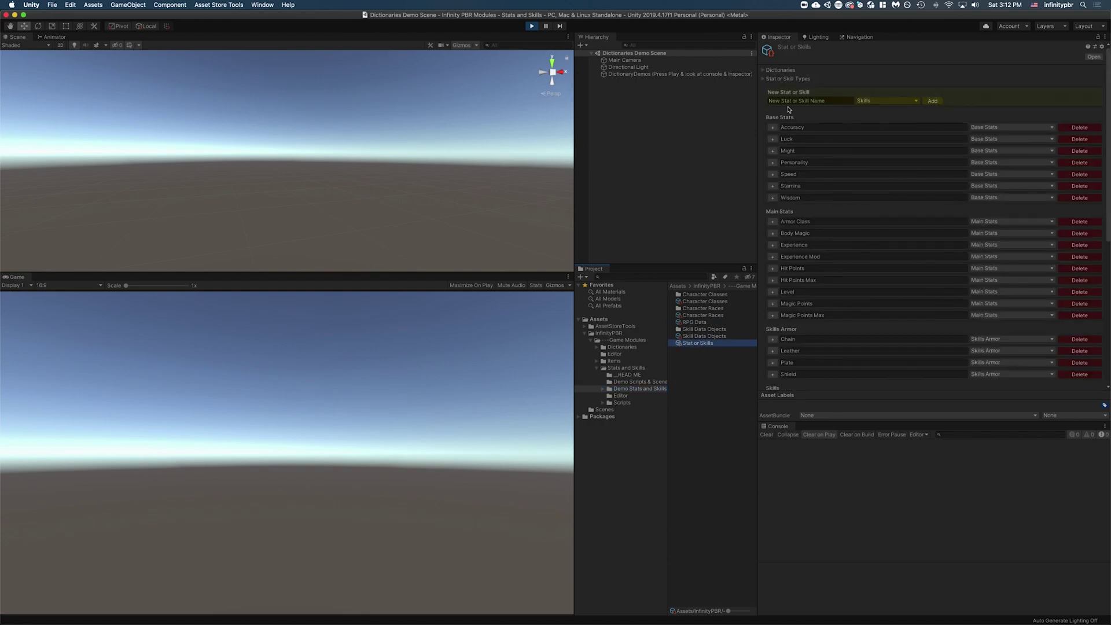
click(765, 79)
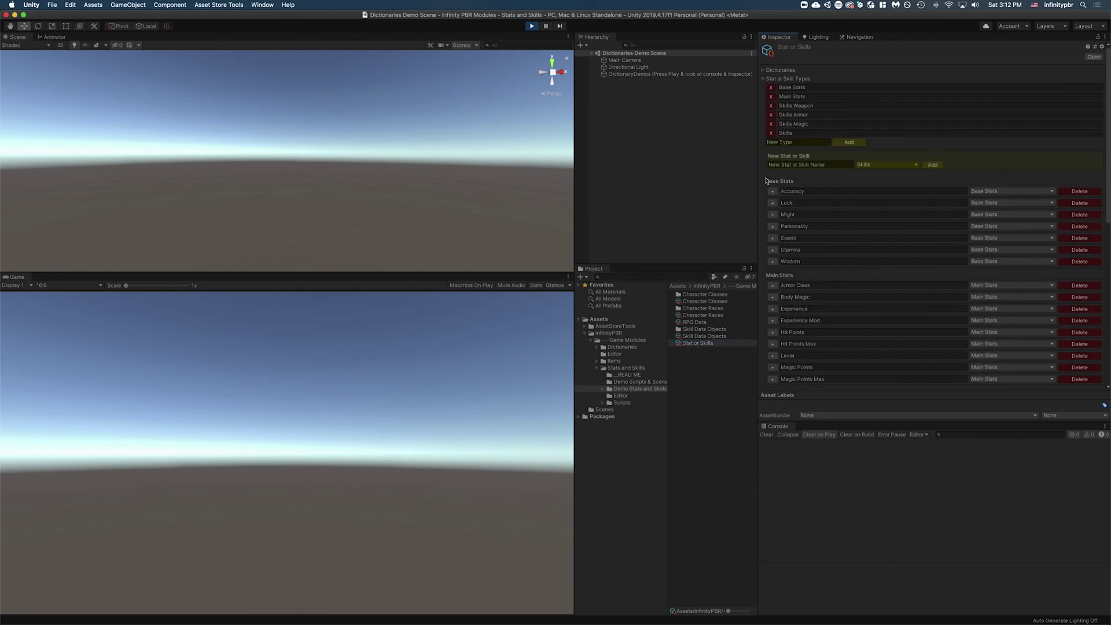
scroll(810, 214, down, 3)
scroll(798, 197, up, 3)
scroll(789, 272, down, 5)
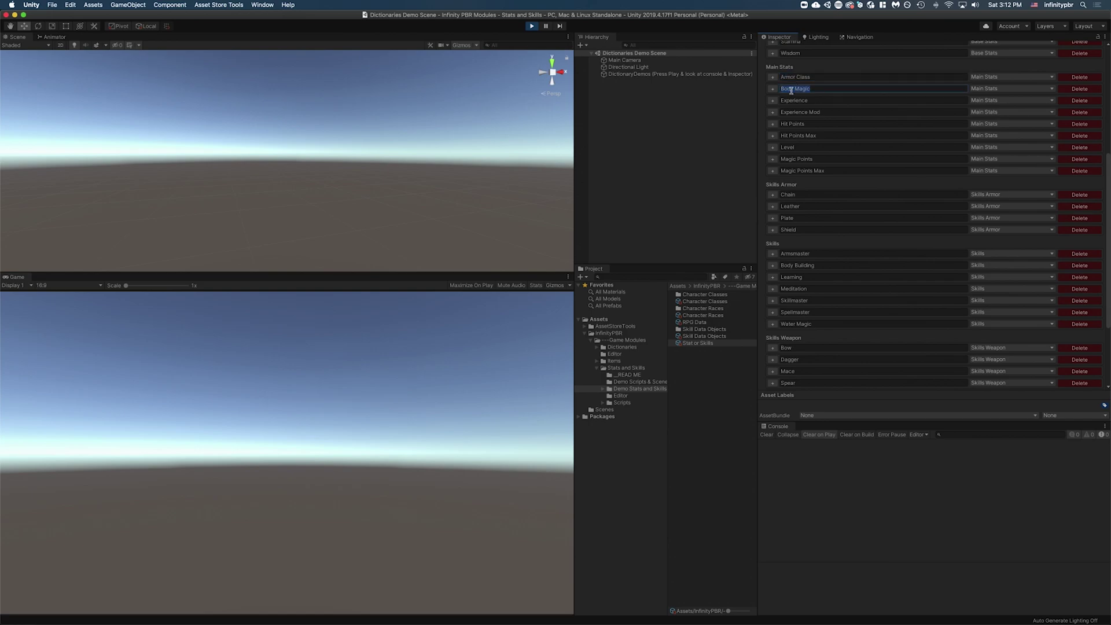
click(796, 112)
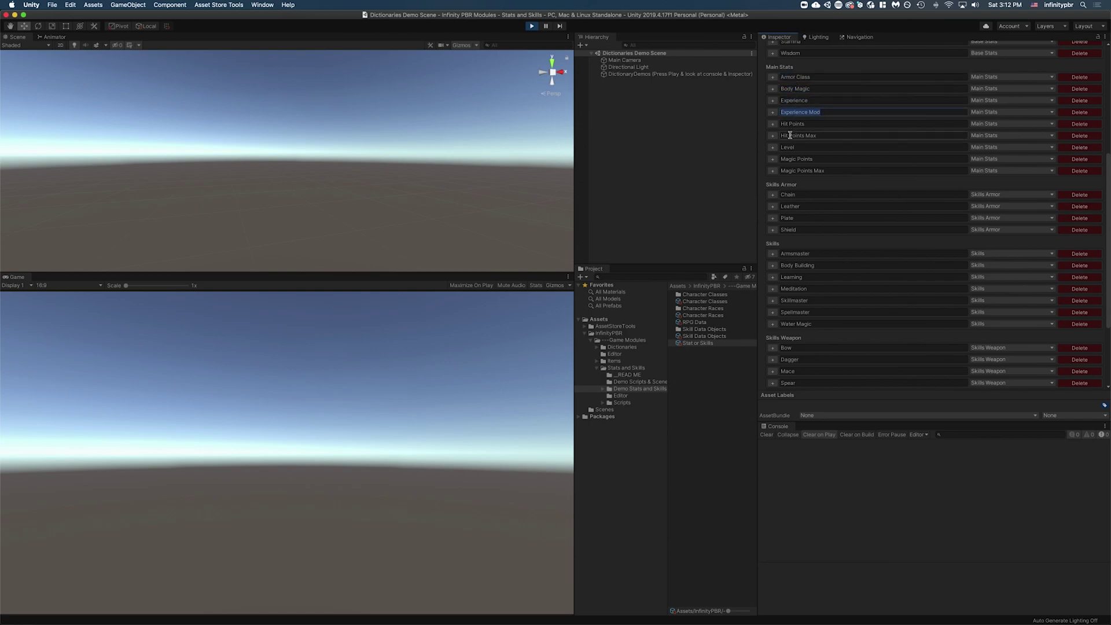
click(792, 135)
click(791, 148)
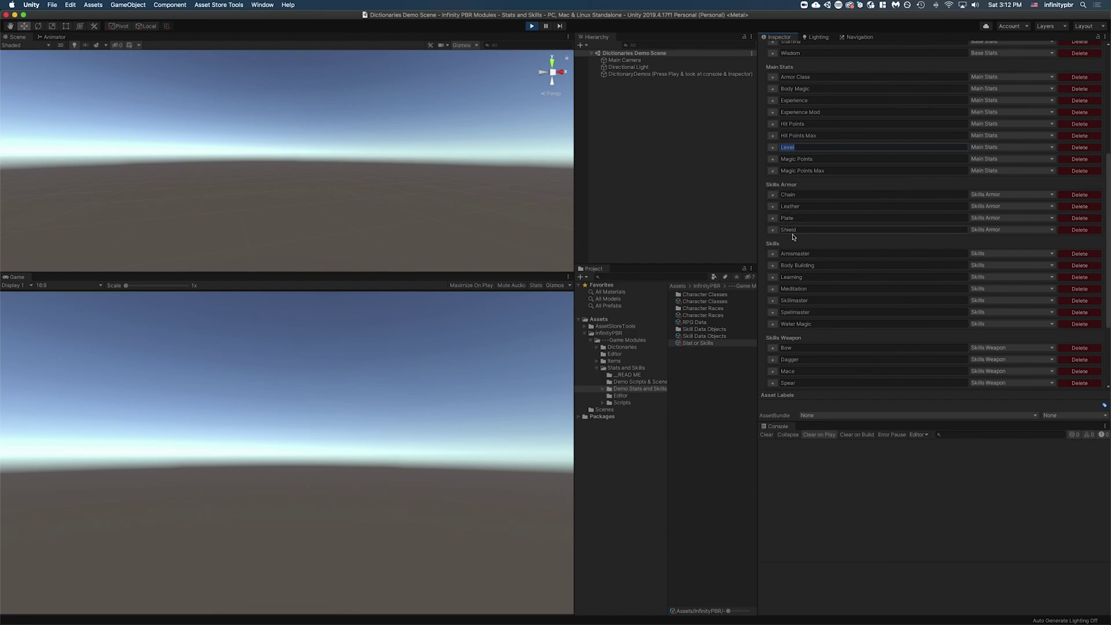
scroll(793, 234, down, 5)
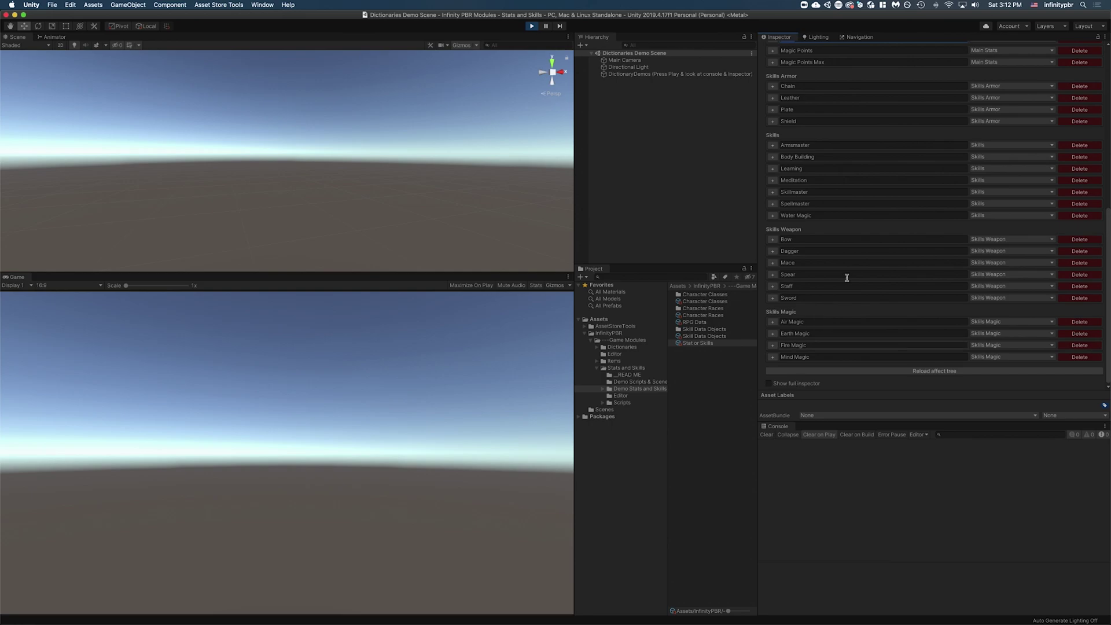
scroll(836, 235, up, 1)
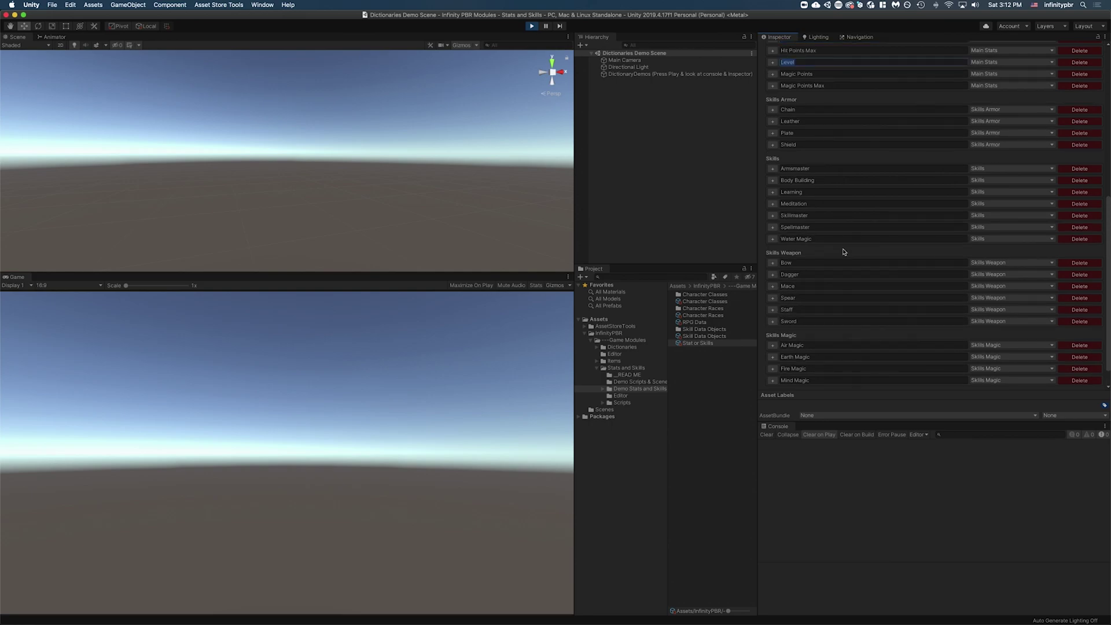
scroll(843, 248, up, 13)
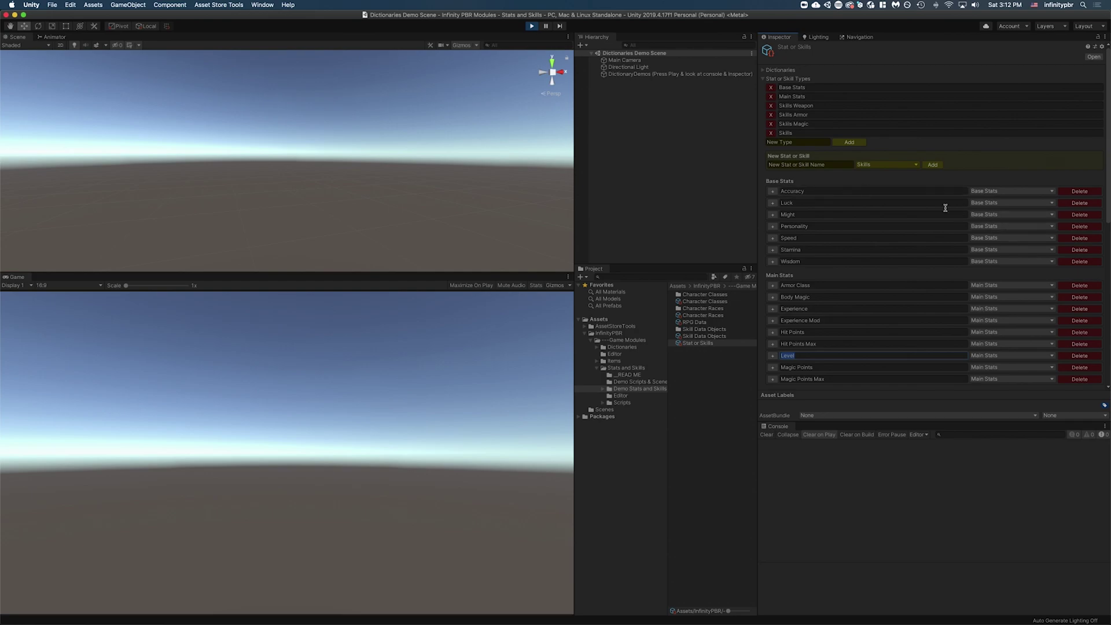
- Expand the Dictionaries section and switch to the Prefabs dictionary type
click(763, 74)
click(763, 78)
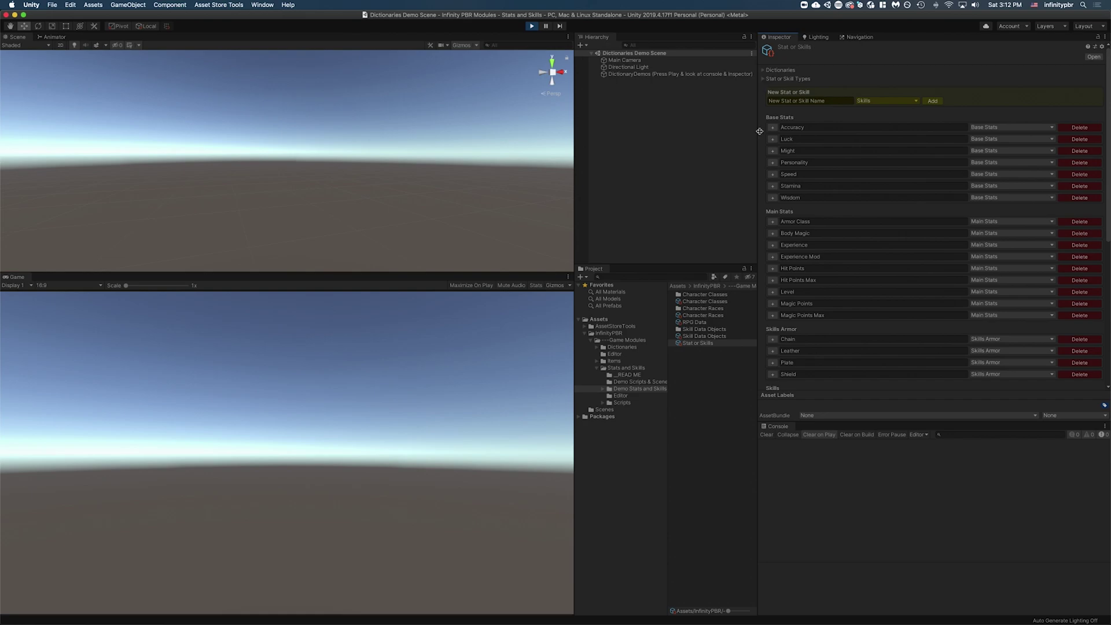
click(762, 70)
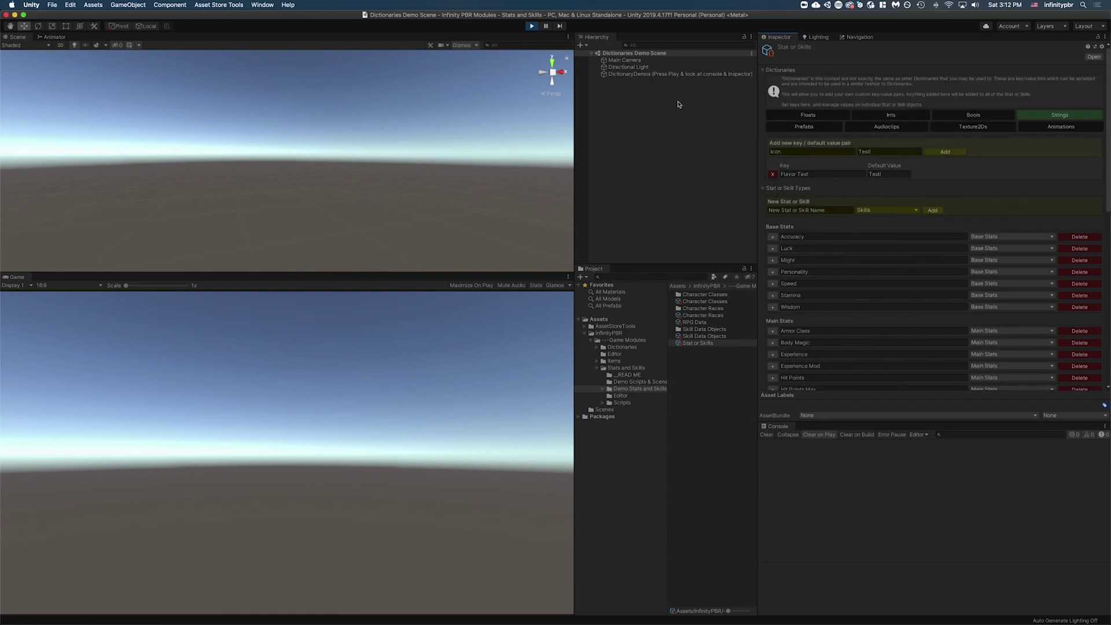
click(814, 115)
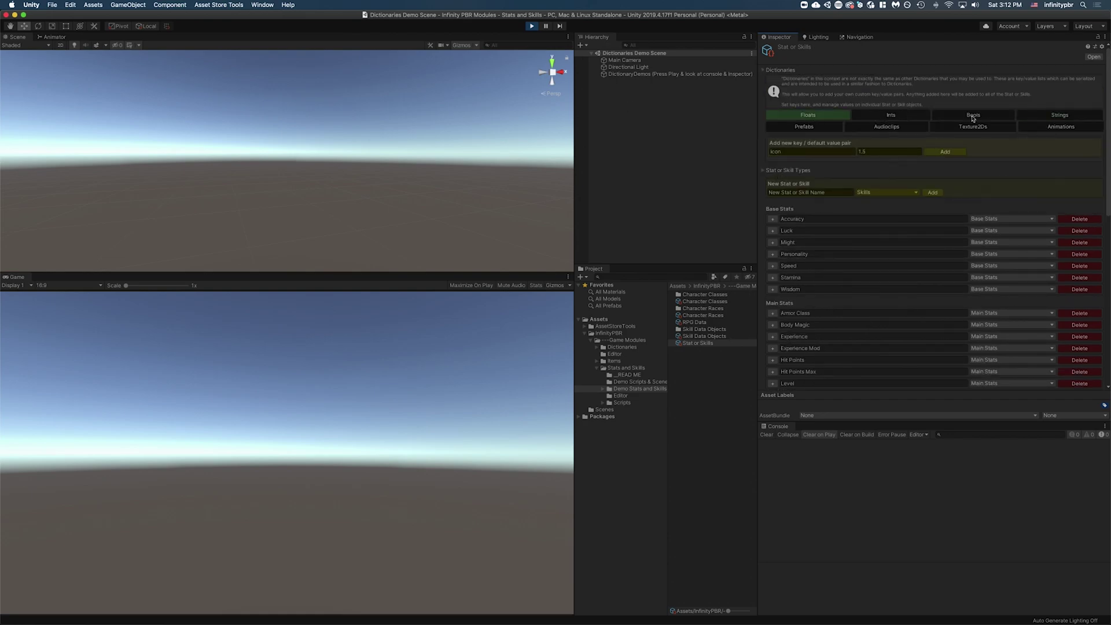
click(891, 115)
click(974, 115)
click(1059, 115)
click(795, 127)
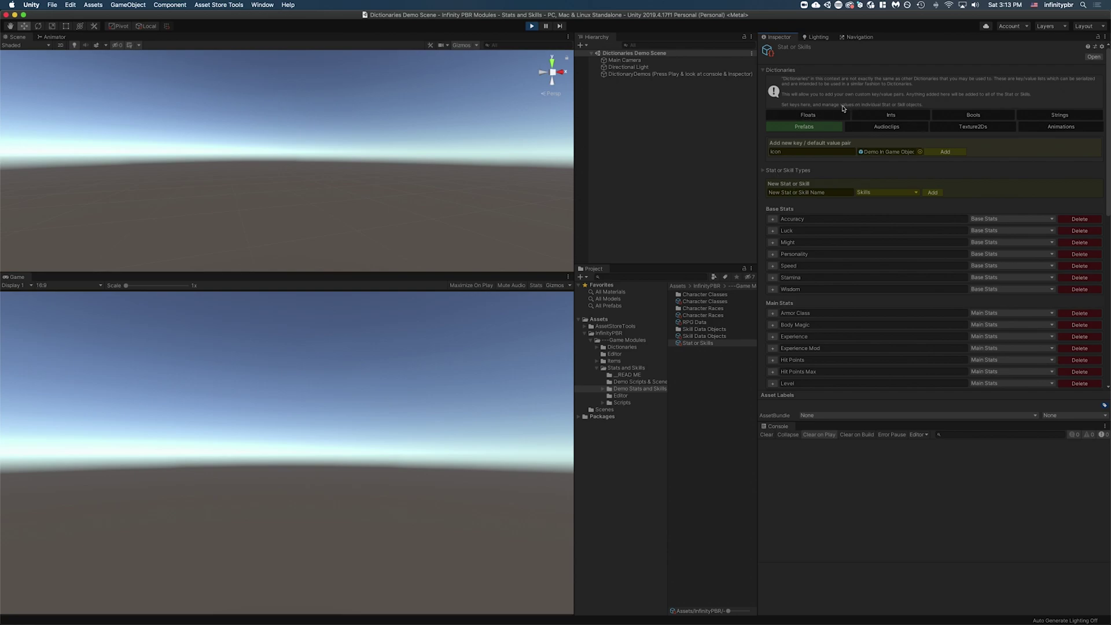
- Add a Starting Item prefab key with default value None
click(813, 153)
text(Default)
key(super+a)
text(Sta)
click(920, 152)
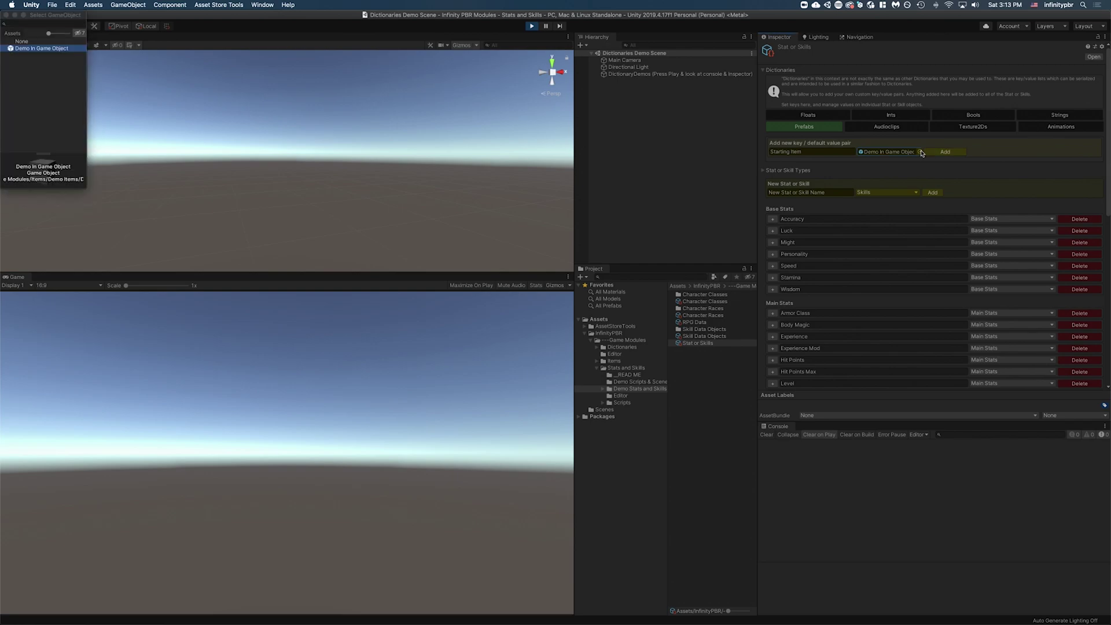
click(14, 41)
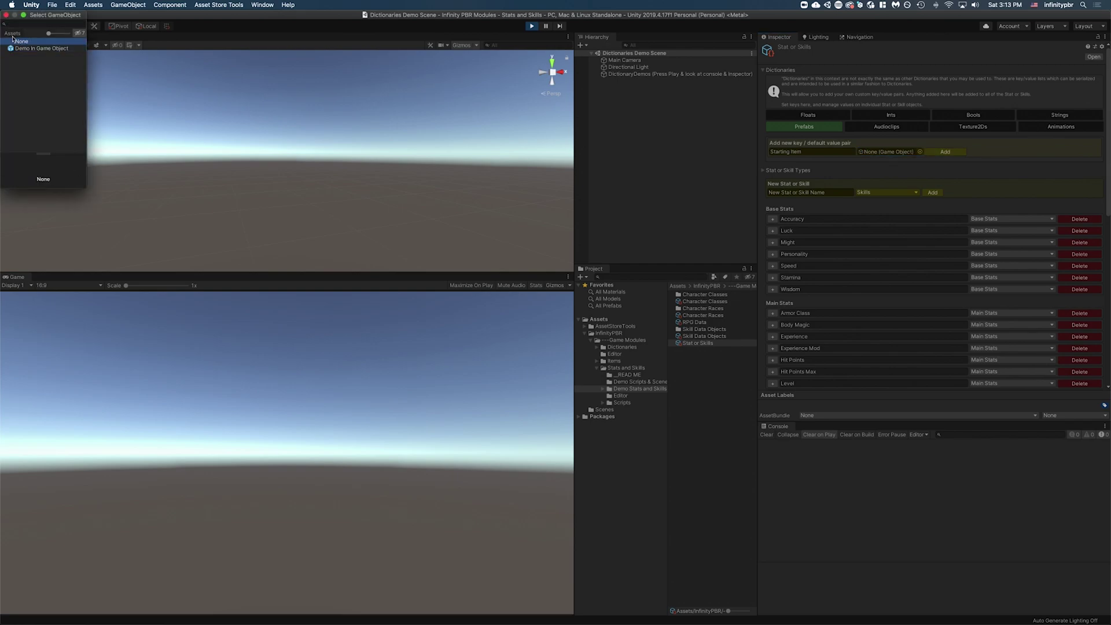
click(7, 16)
click(945, 152)
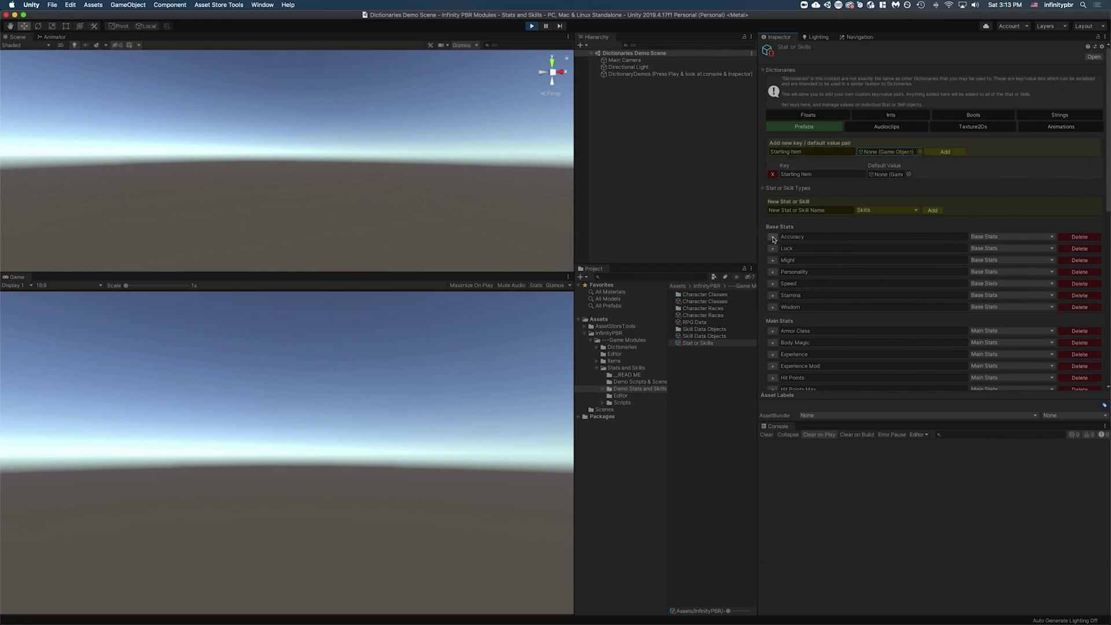
- Collapse Dictionaries, scroll down and expand the Bow weapon skill's details
click(762, 70)
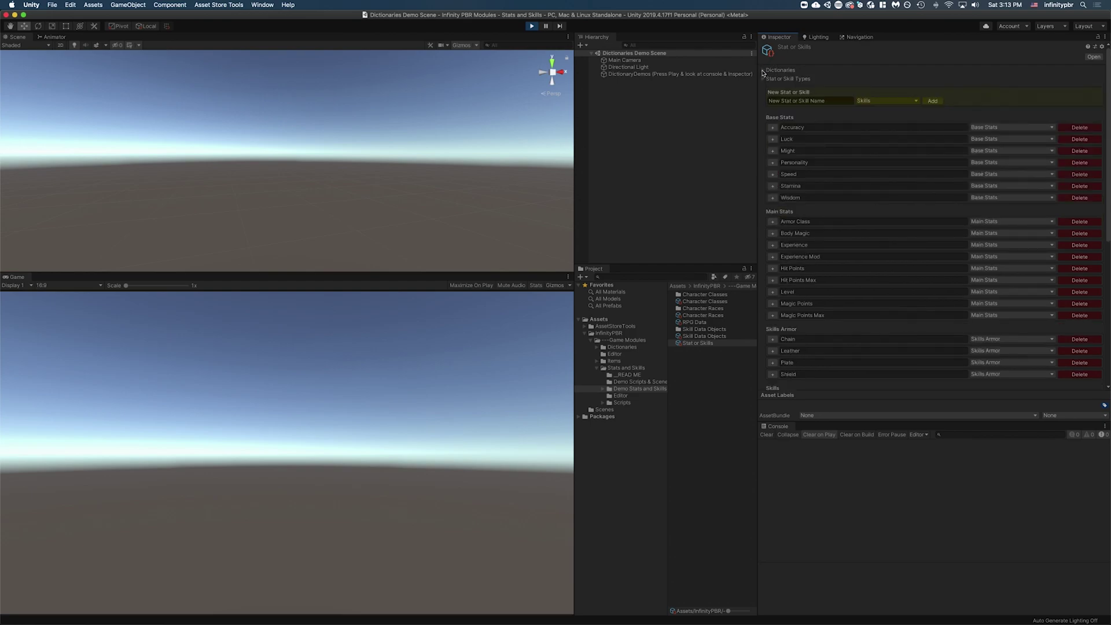
scroll(828, 230, down, 10)
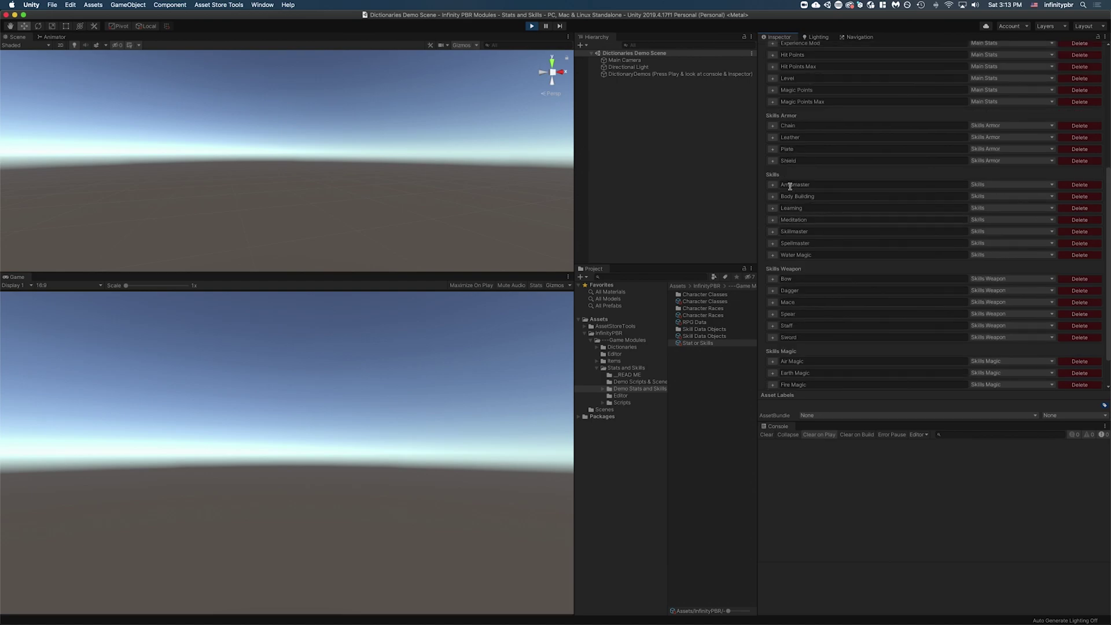
scroll(779, 237, down, 2)
click(773, 240)
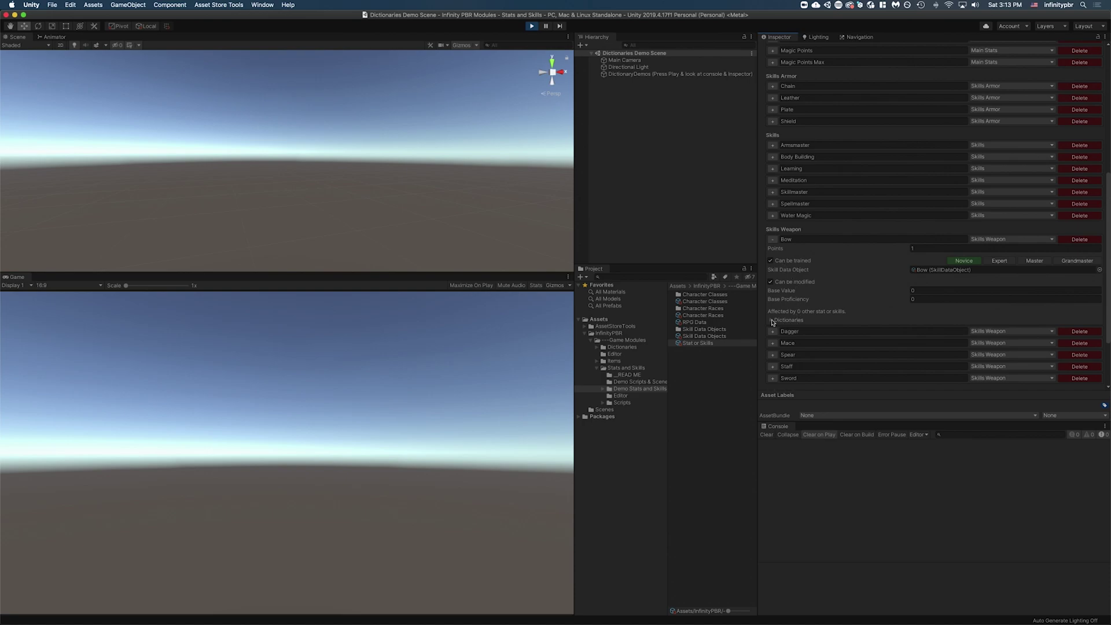
- In Character Classes, expand Archer and add Bow to its base skills
click(705, 301)
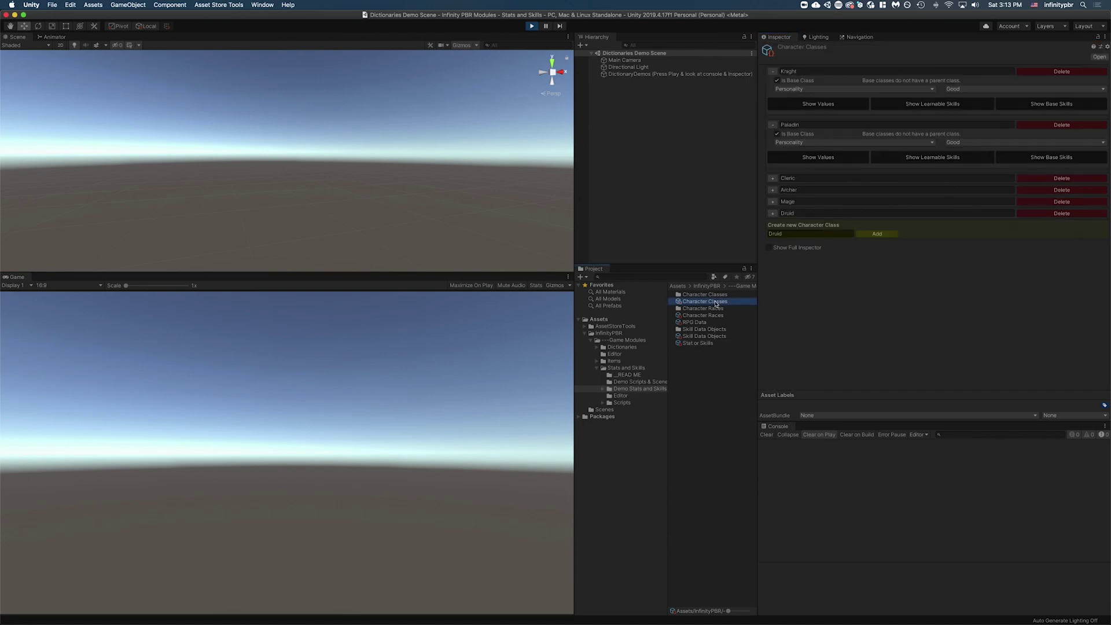
click(773, 71)
click(773, 83)
click(773, 107)
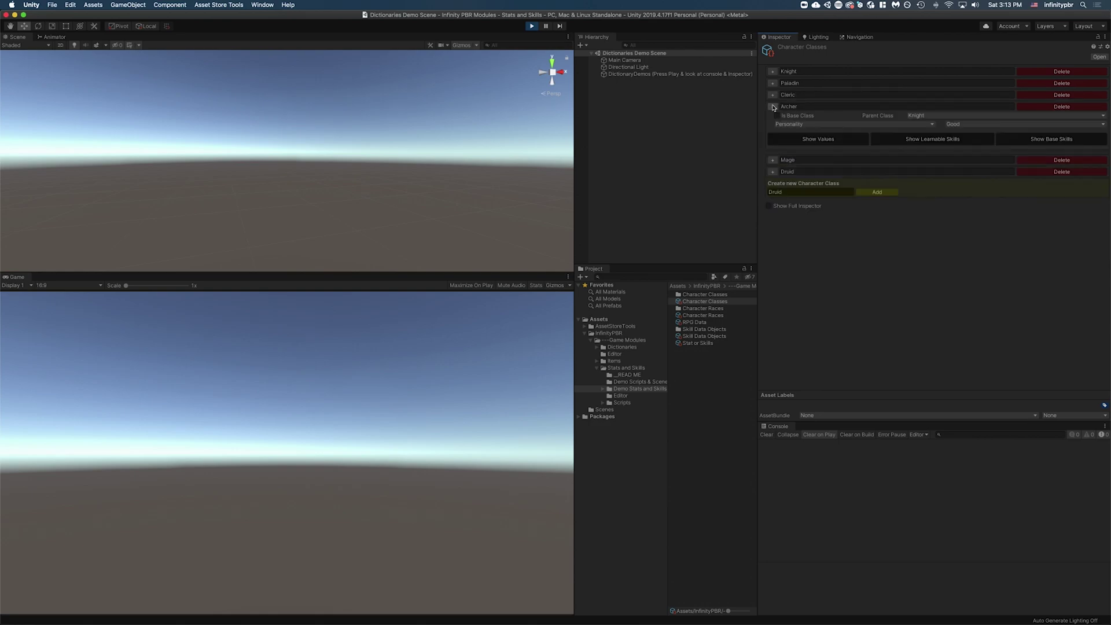
click(919, 140)
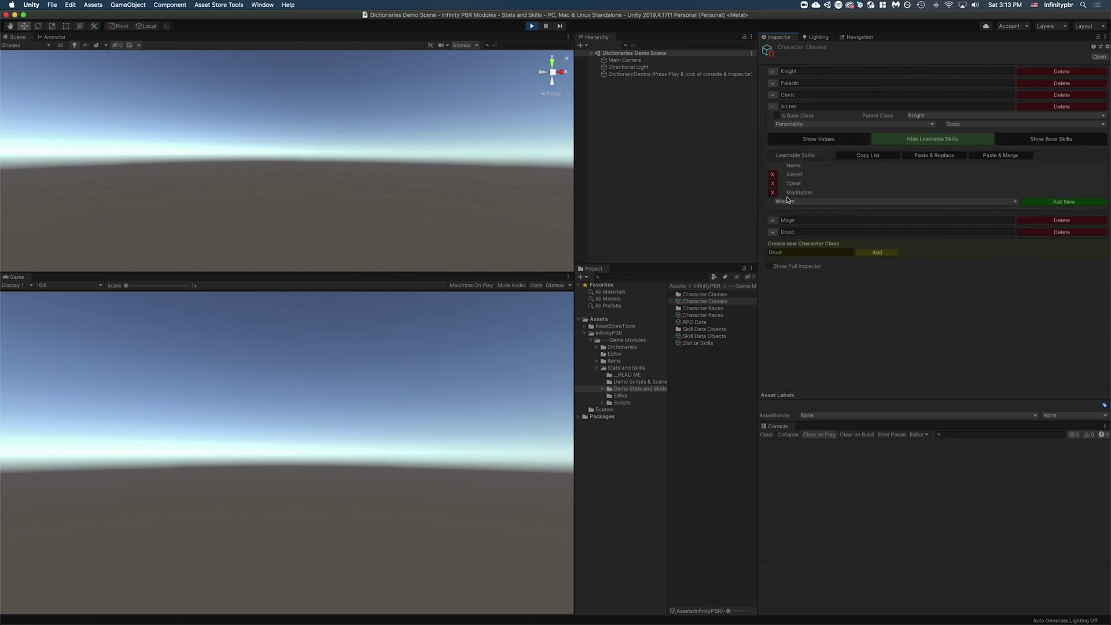
click(1065, 139)
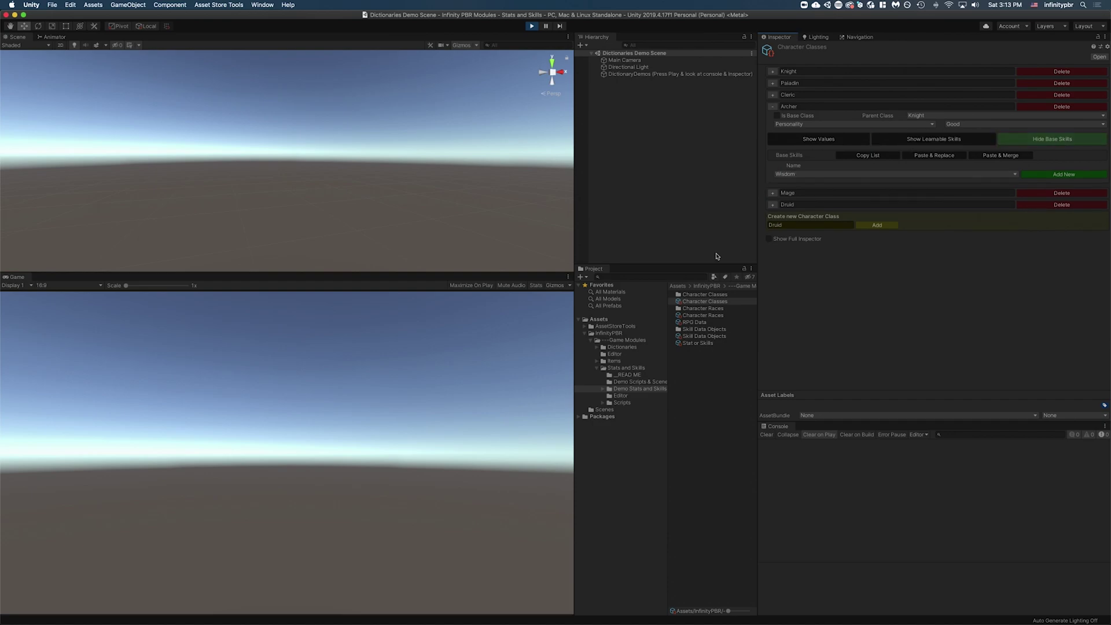
click(804, 175)
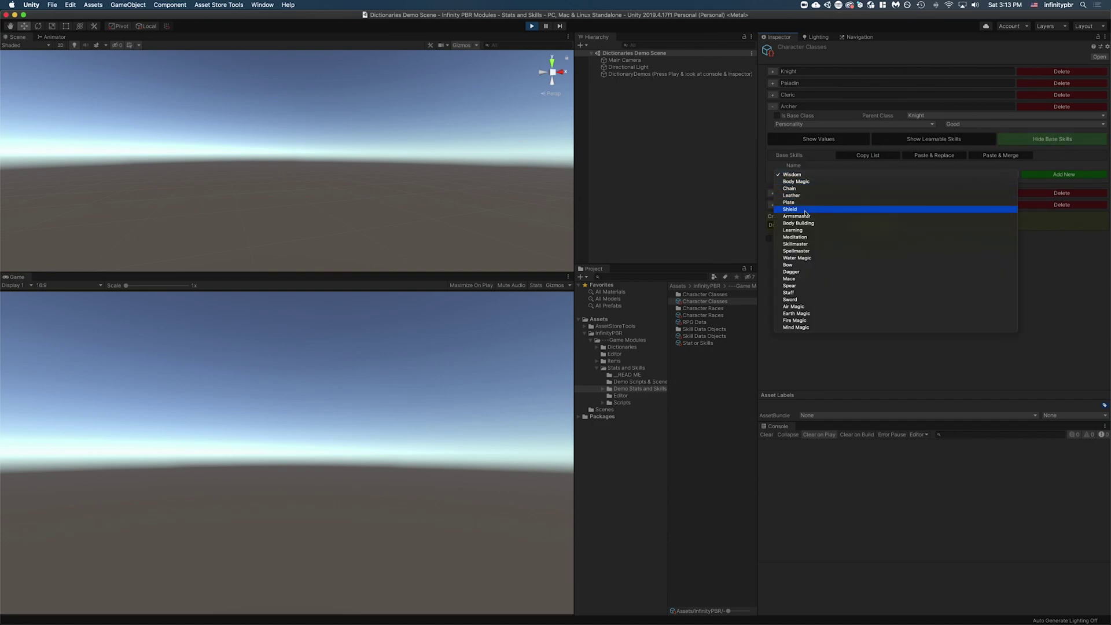
click(802, 265)
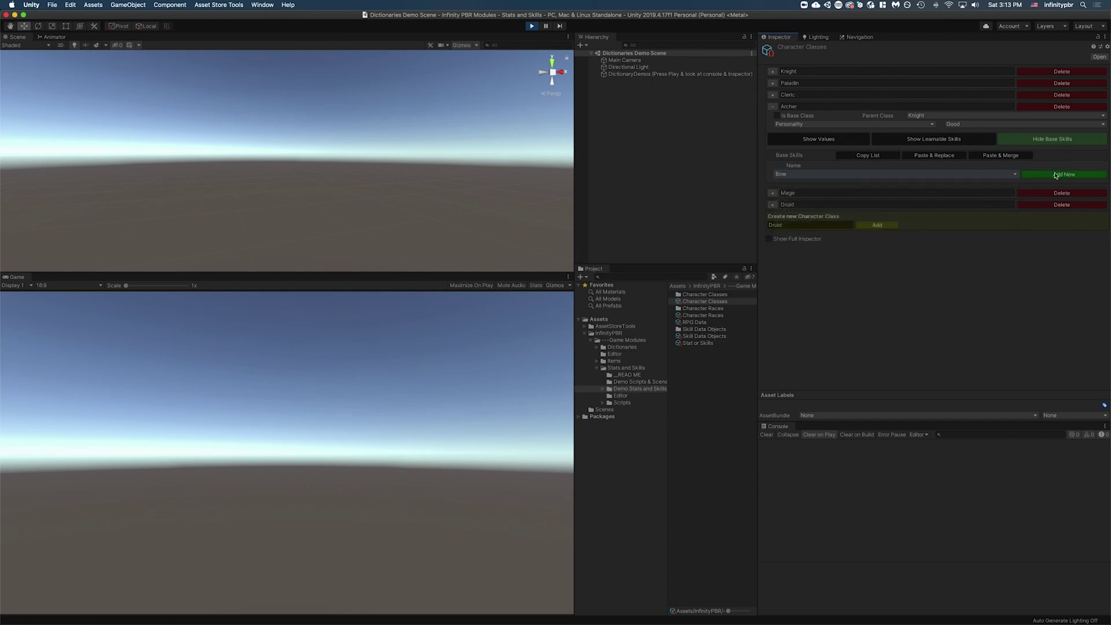
click(1057, 175)
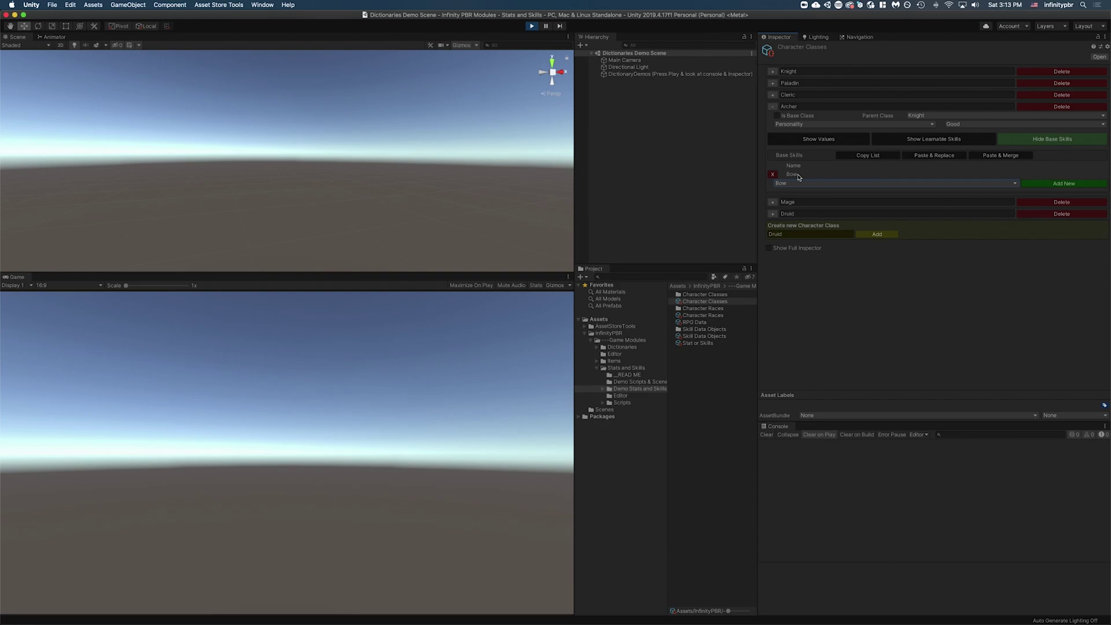
- Reopen Stat or Skills and set Bow's Starting Item to Demo In Game Object
click(700, 343)
scroll(786, 287, down, 6)
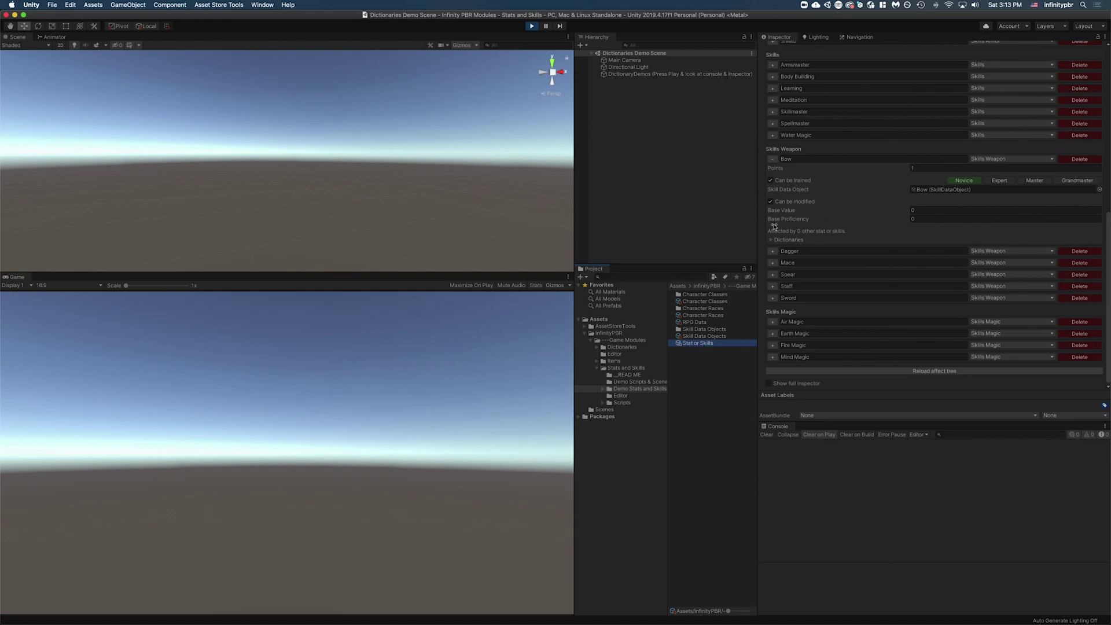
click(773, 240)
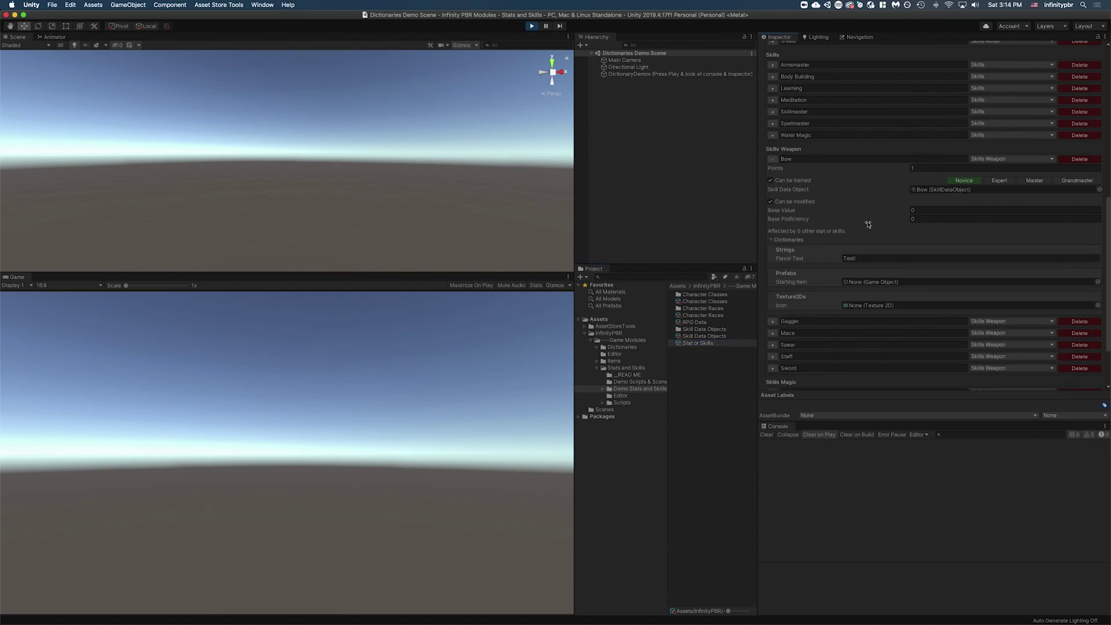
click(1098, 282)
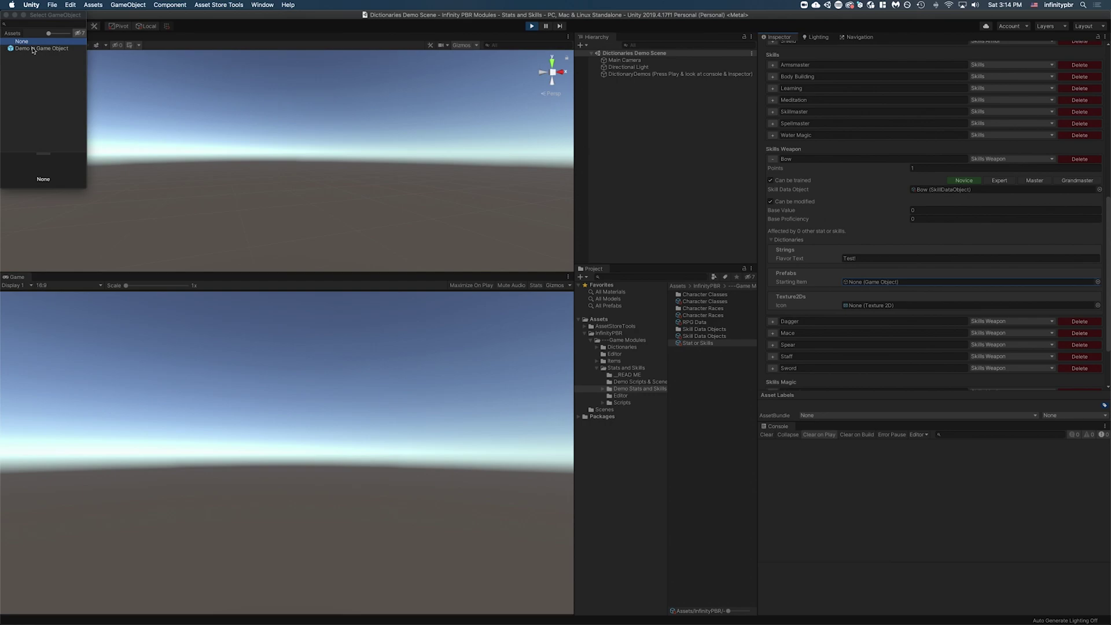
drag(28, 16, 640, 173)
click(648, 206)
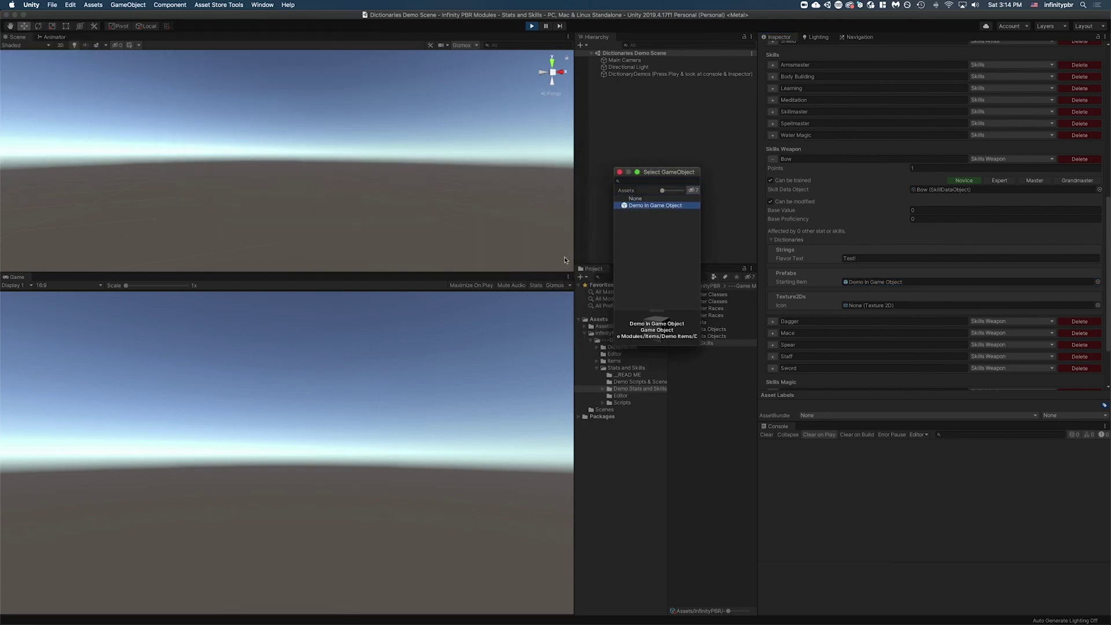
click(620, 172)
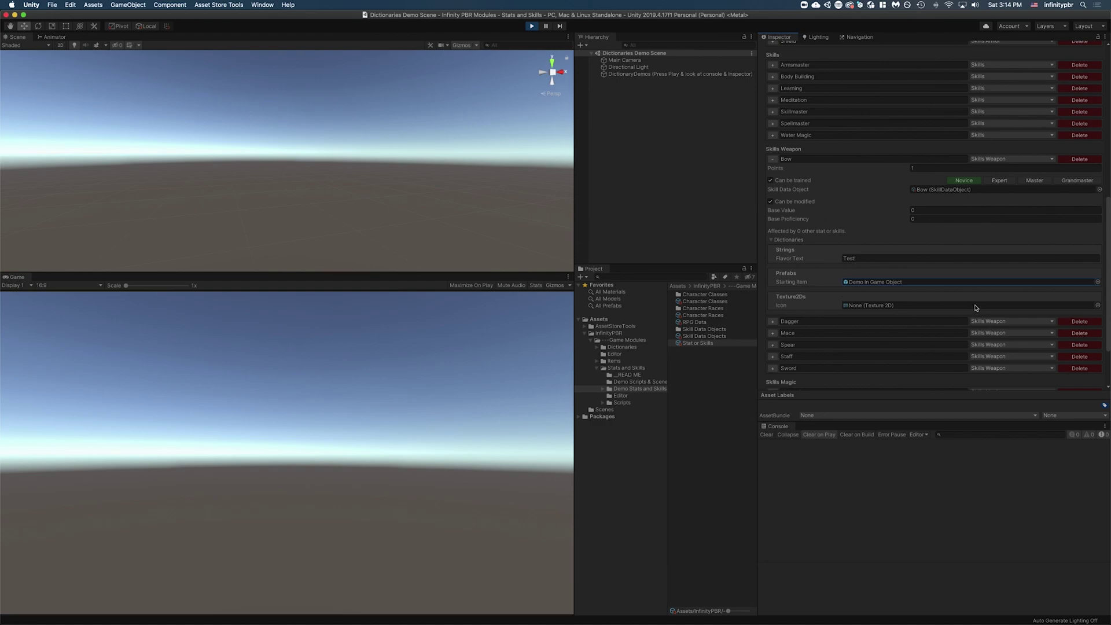
scroll(794, 285, down, 1)
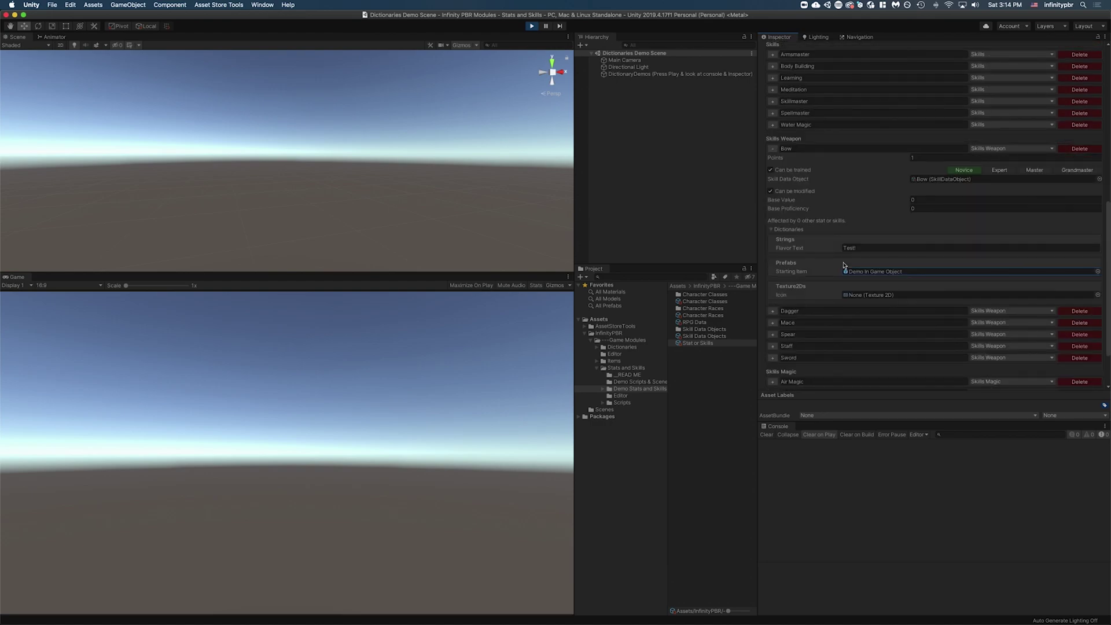
scroll(841, 239, up, 15)
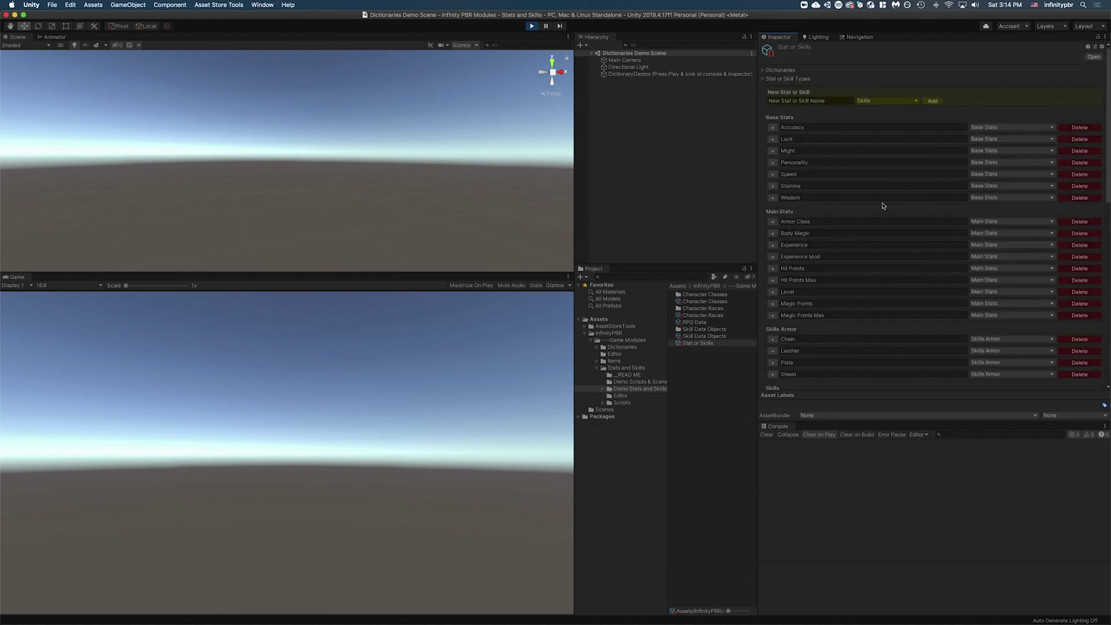
scroll(799, 347, down, 10)
scroll(816, 280, down, 4)
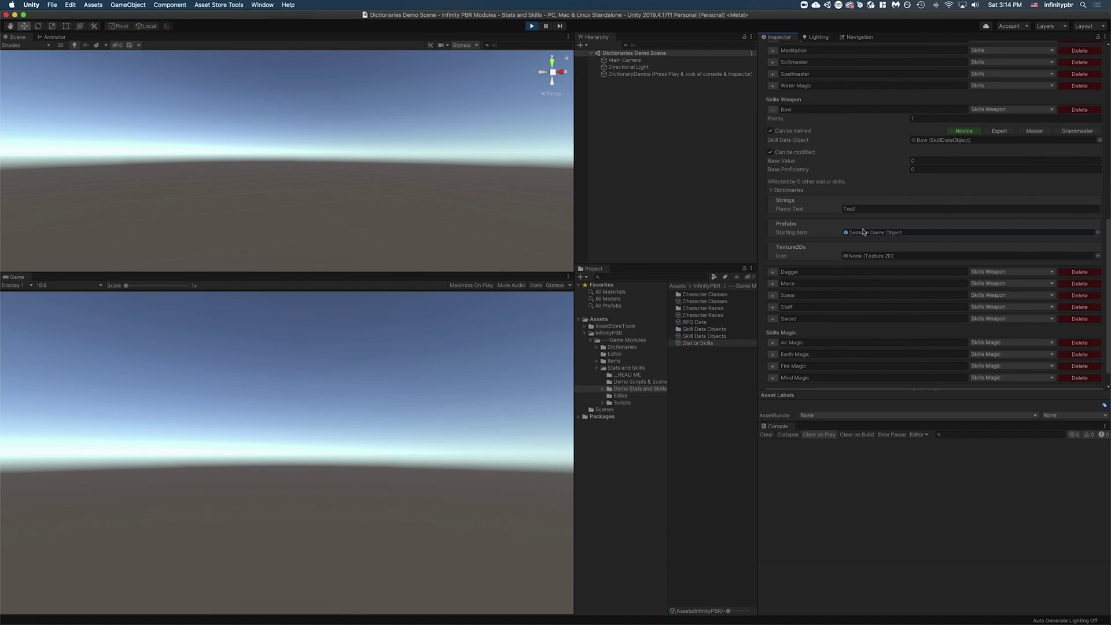
scroll(920, 240, up, 15)
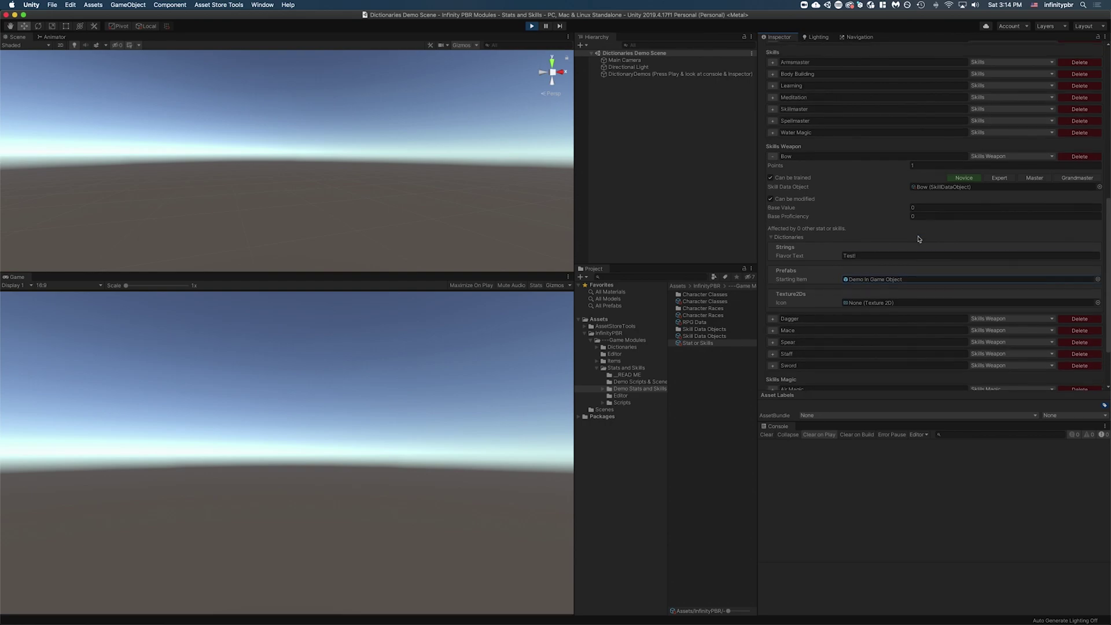
- Delete the Starting Item prefab key and add a Starting Item string key with empty default
click(764, 70)
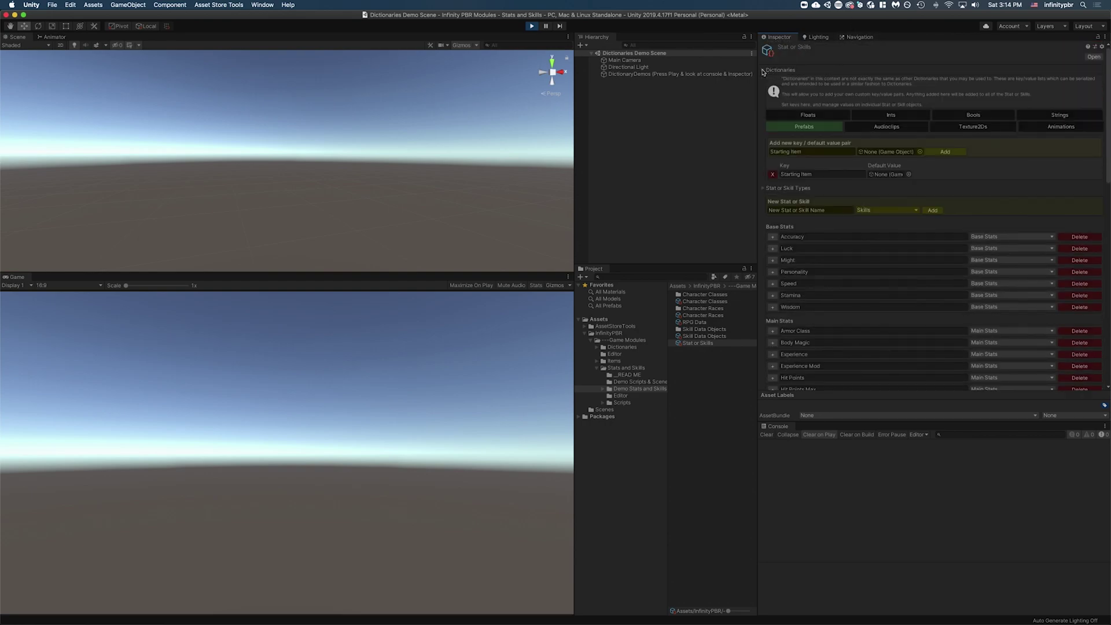
click(773, 174)
click(621, 201)
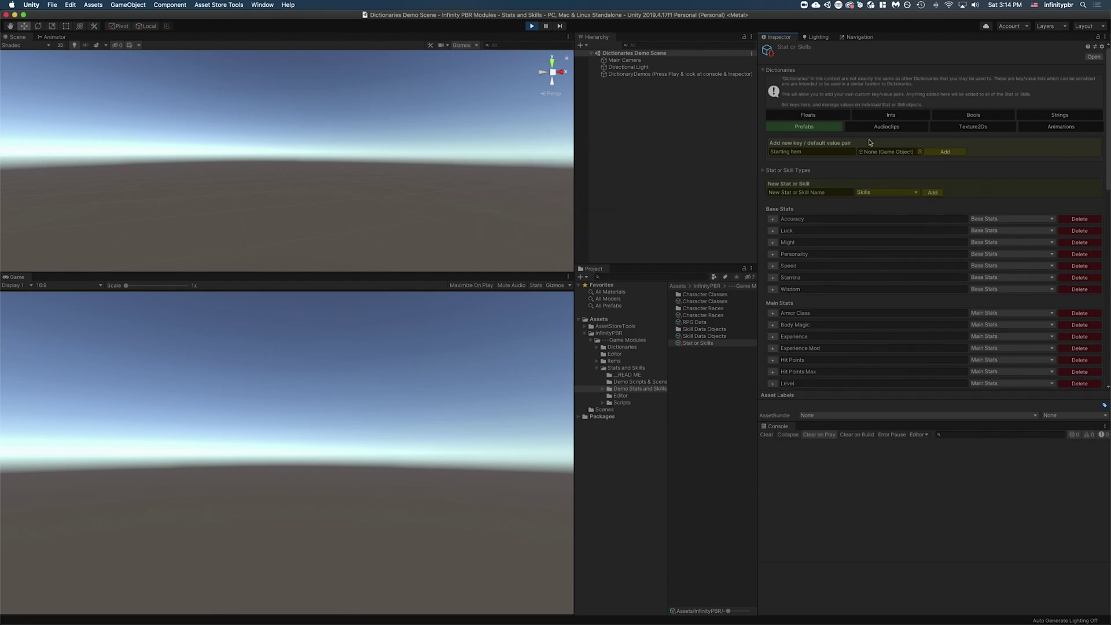
click(1055, 116)
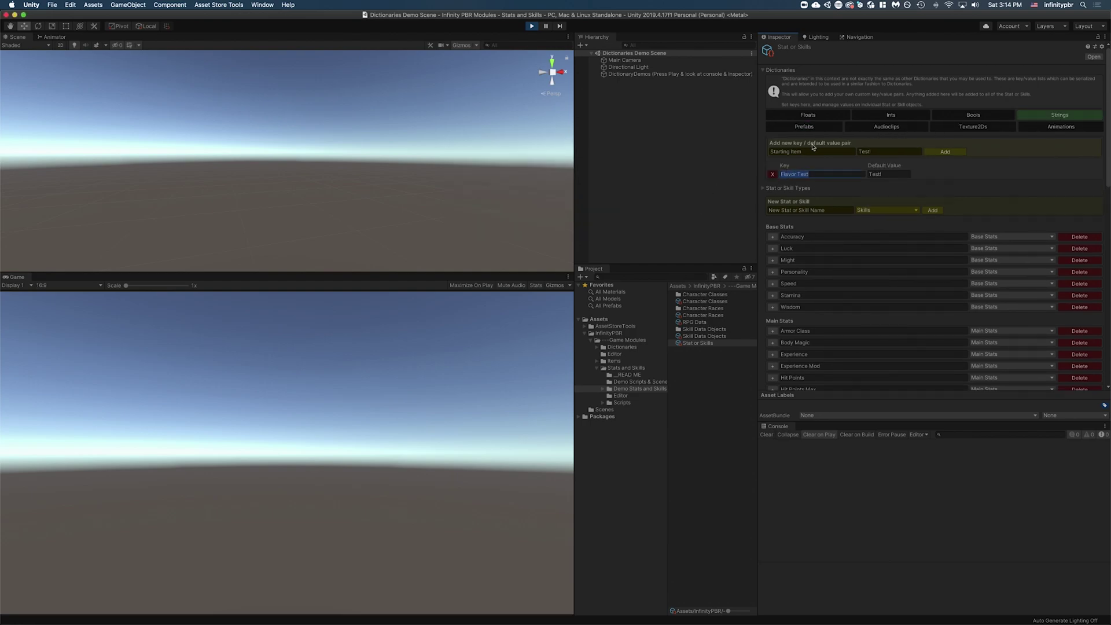
click(812, 153)
key(Tab)
key(BackSpace)
click(944, 152)
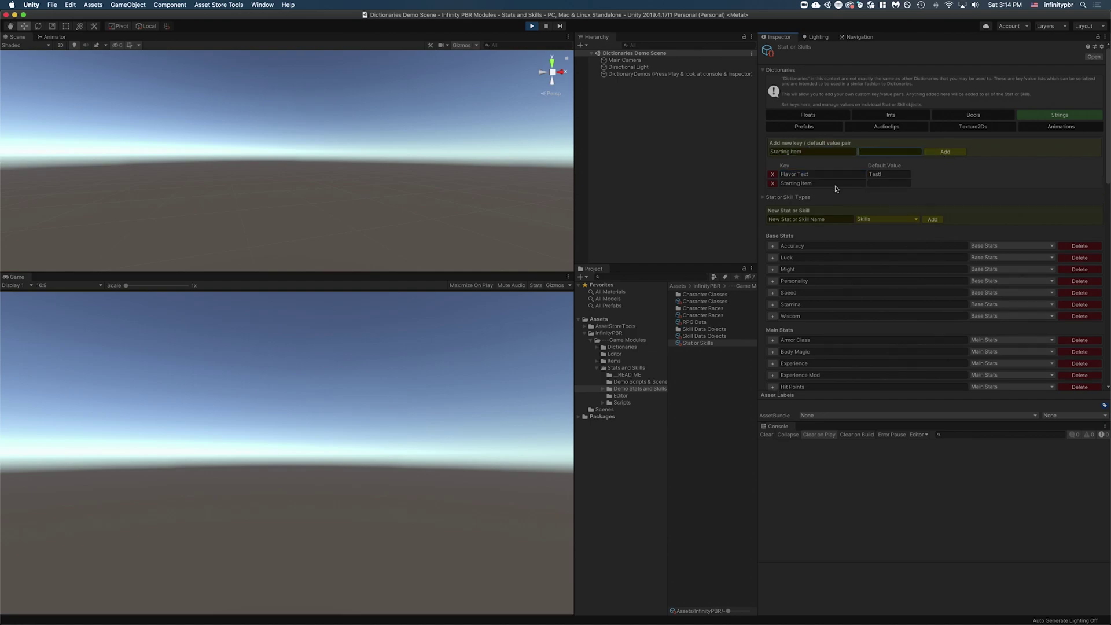
click(763, 70)
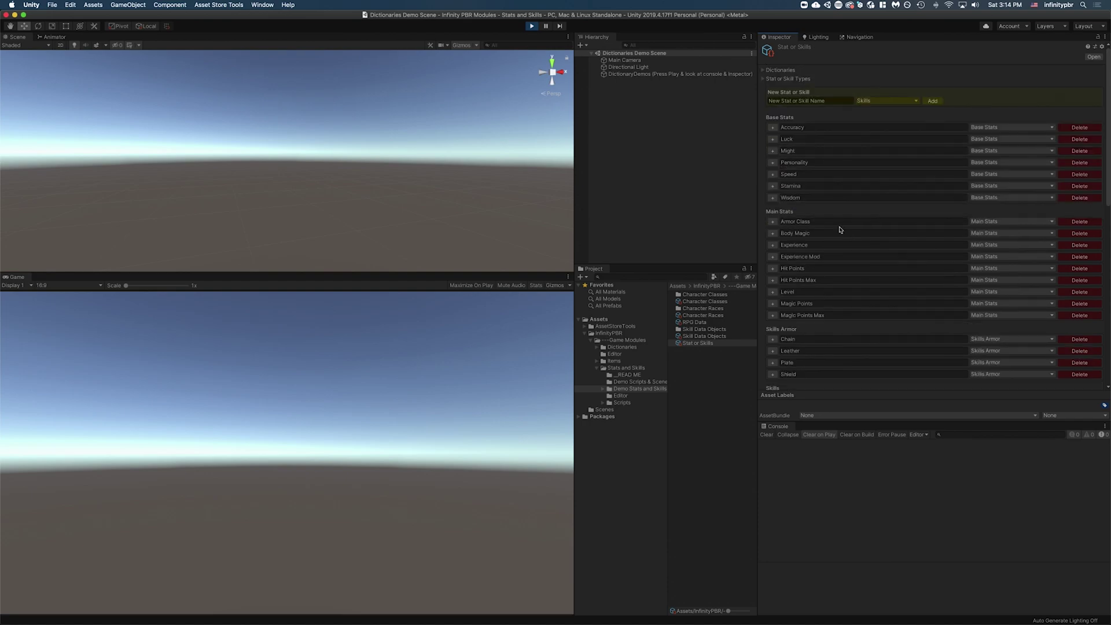
- Type Short Bow into the Bow skill's Starting Item field
scroll(823, 225, down, 10)
scroll(794, 277, down, 2)
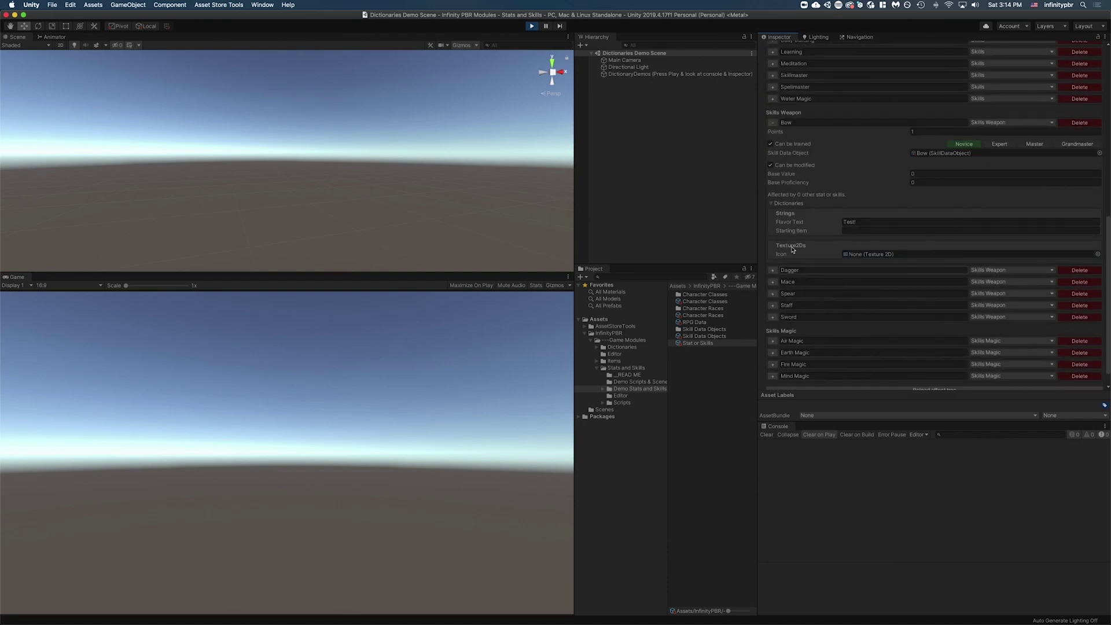
click(860, 231)
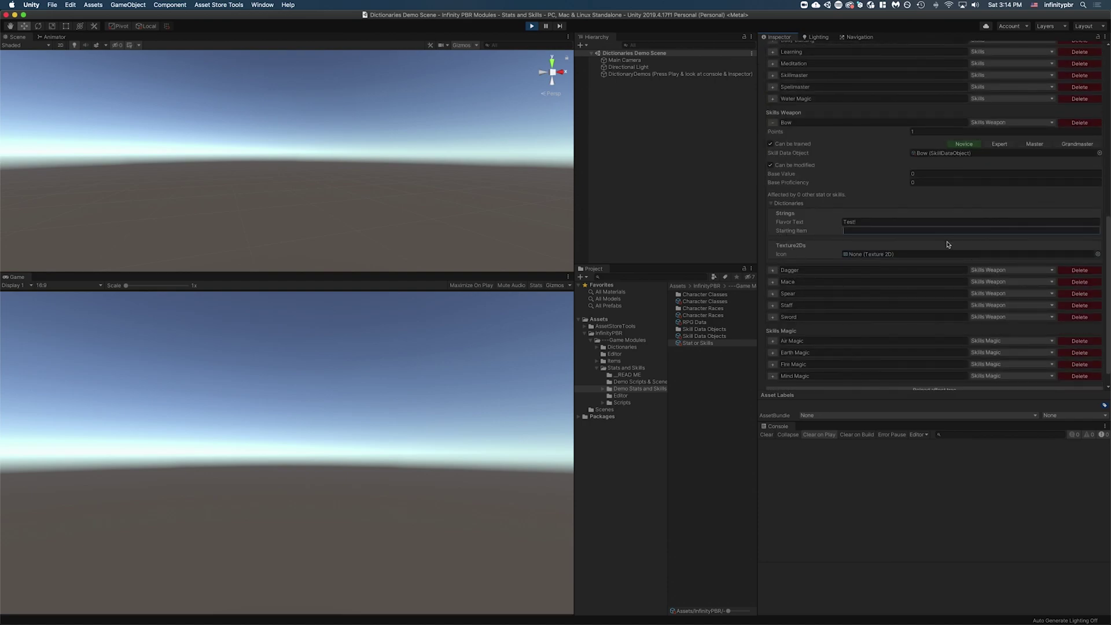
text(Short Bow)
- Scroll back to Bow and select its Short Bow value to verify it
scroll(832, 207, up, 5)
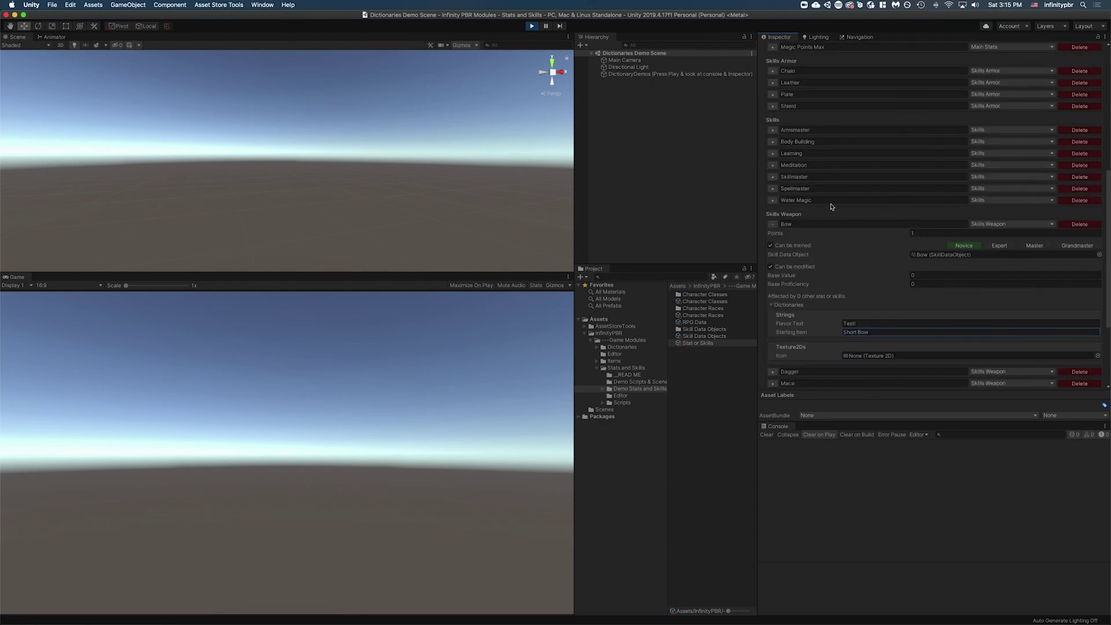
scroll(832, 208, down, 5)
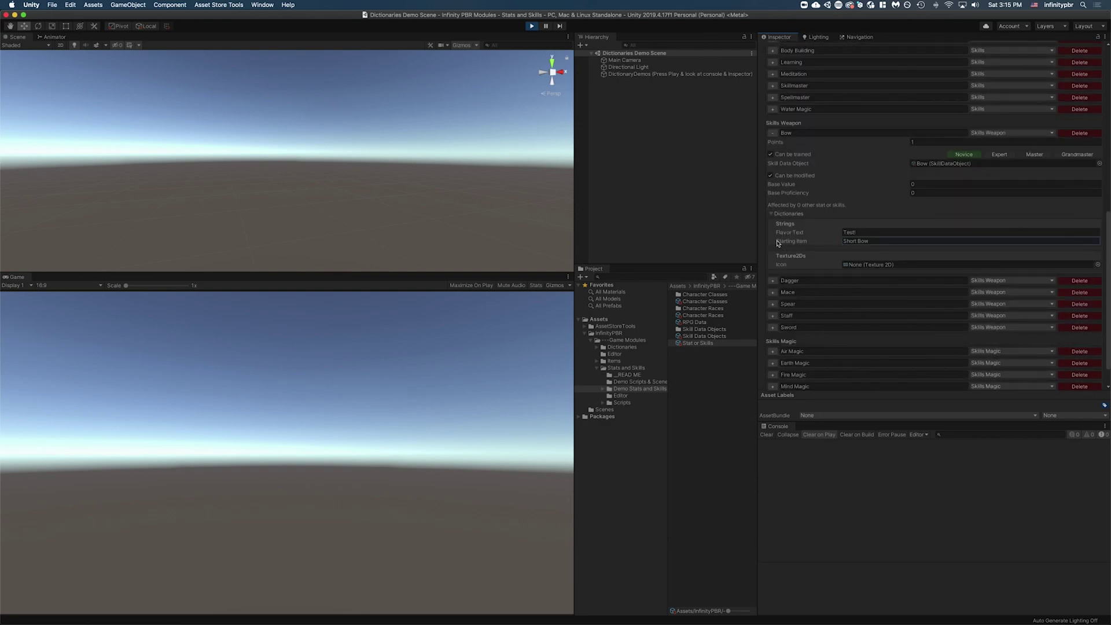
click(847, 241)
- Collapse the Bow skill's details and scroll the Inspector back to the top
click(771, 134)
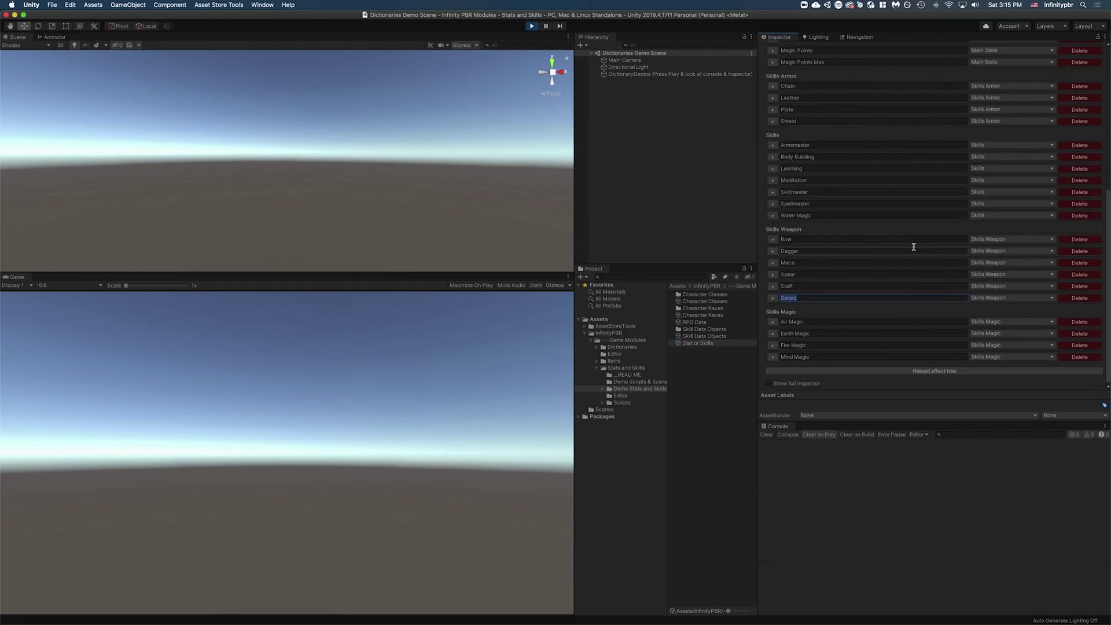
scroll(914, 246, up, 10)
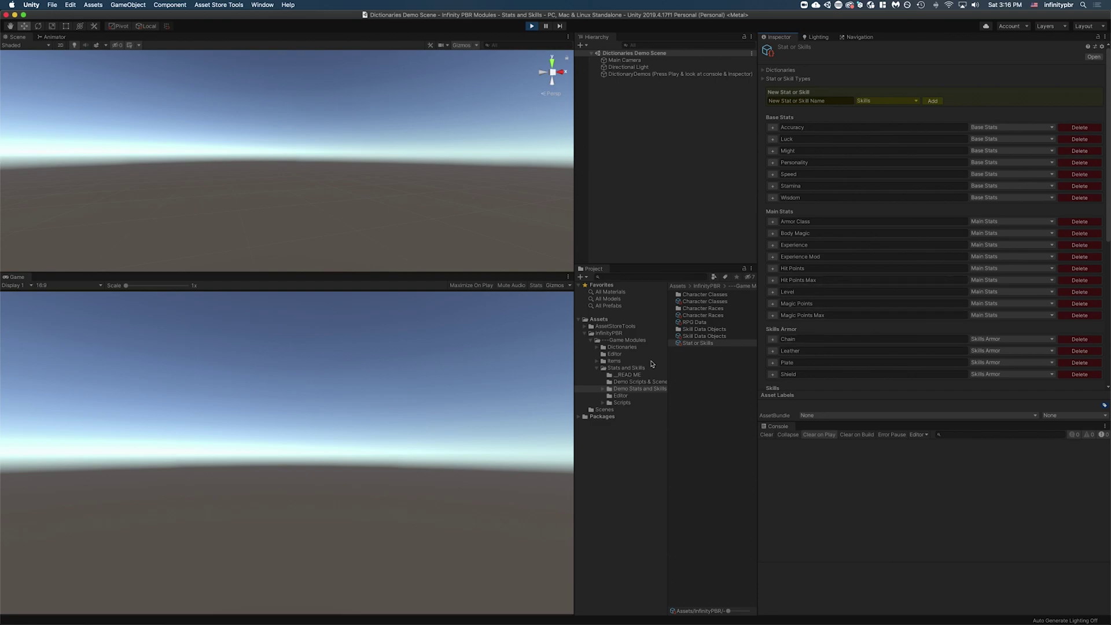
- In Dictionaries > Scripts, view the DictionaryBool and then the DictionaryPrefab script code
click(622, 347)
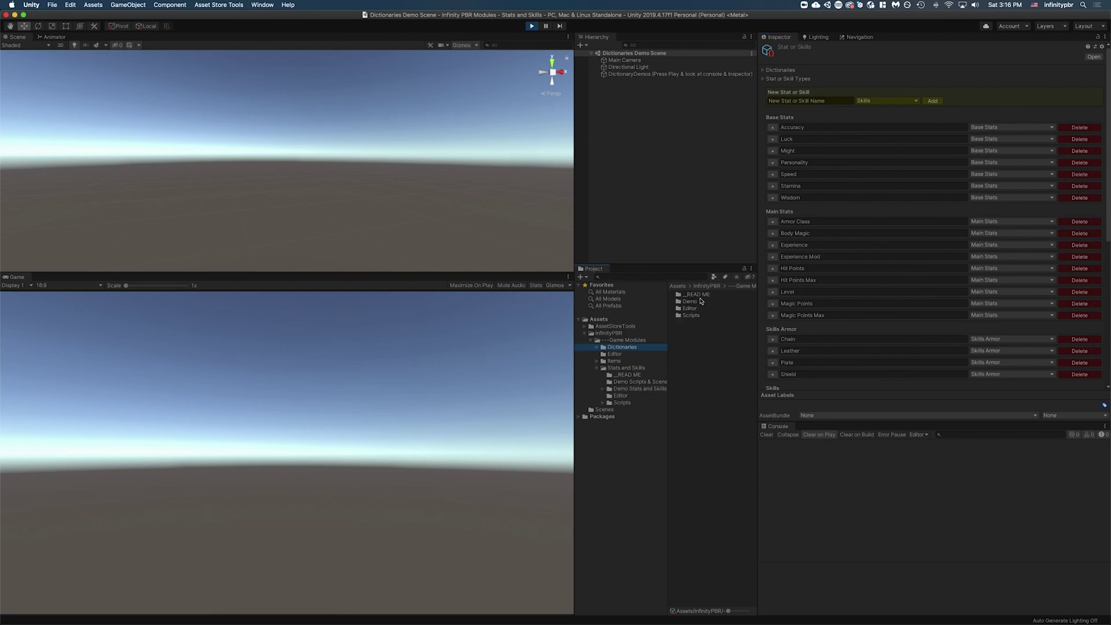
click(597, 348)
click(622, 375)
click(693, 323)
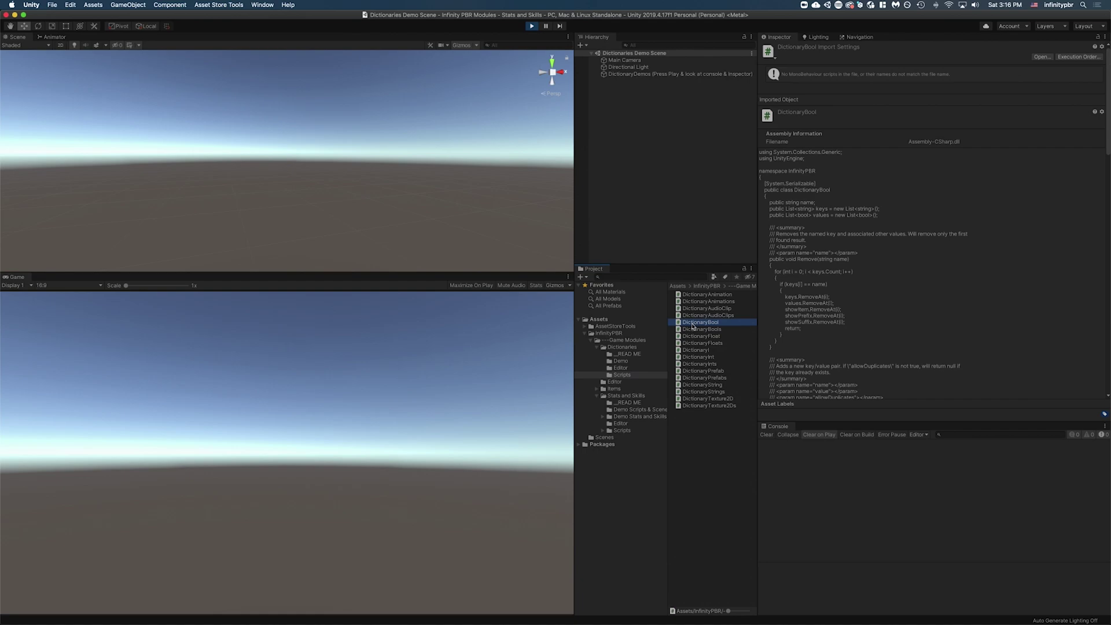
click(707, 371)
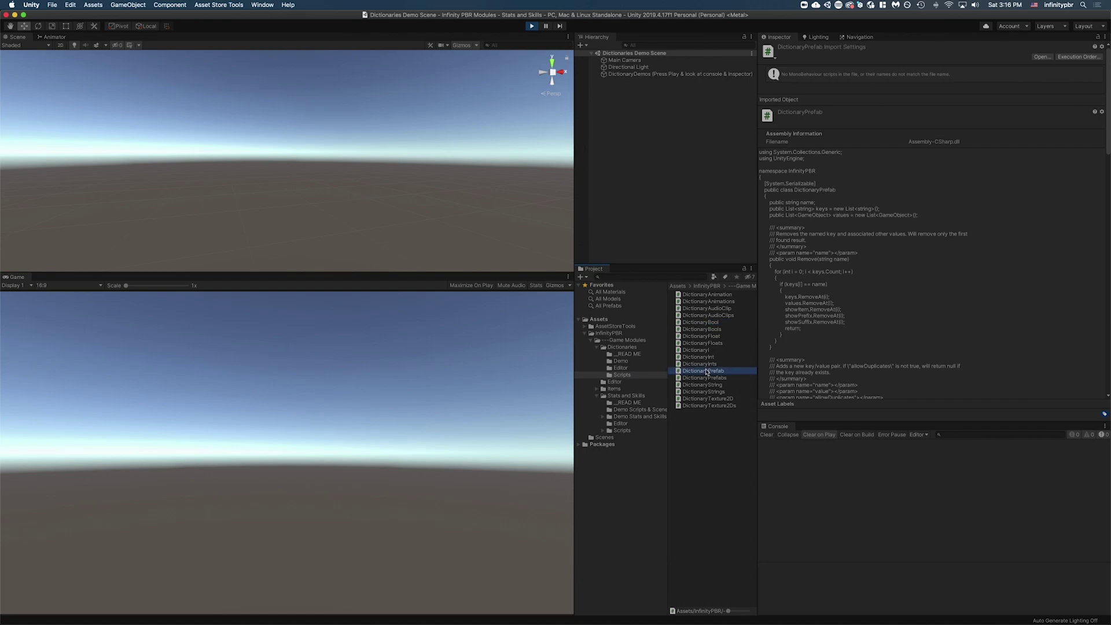
- Browse through Stats and Skills and Demo Scripts & Scene to the Demo Stats and Skills folder
click(635, 397)
click(627, 411)
click(628, 417)
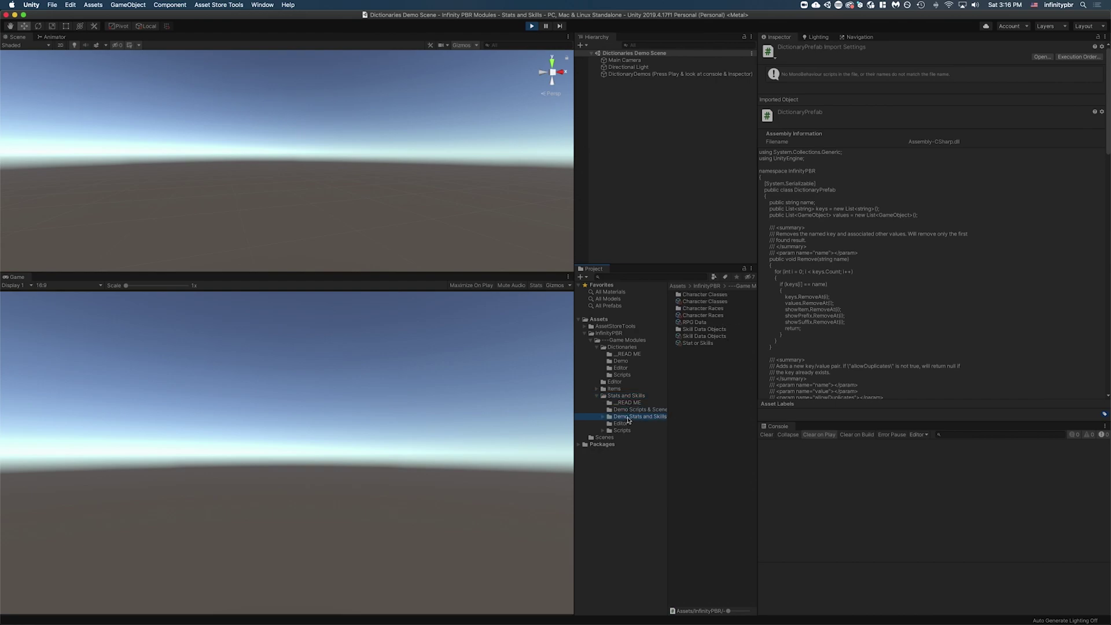